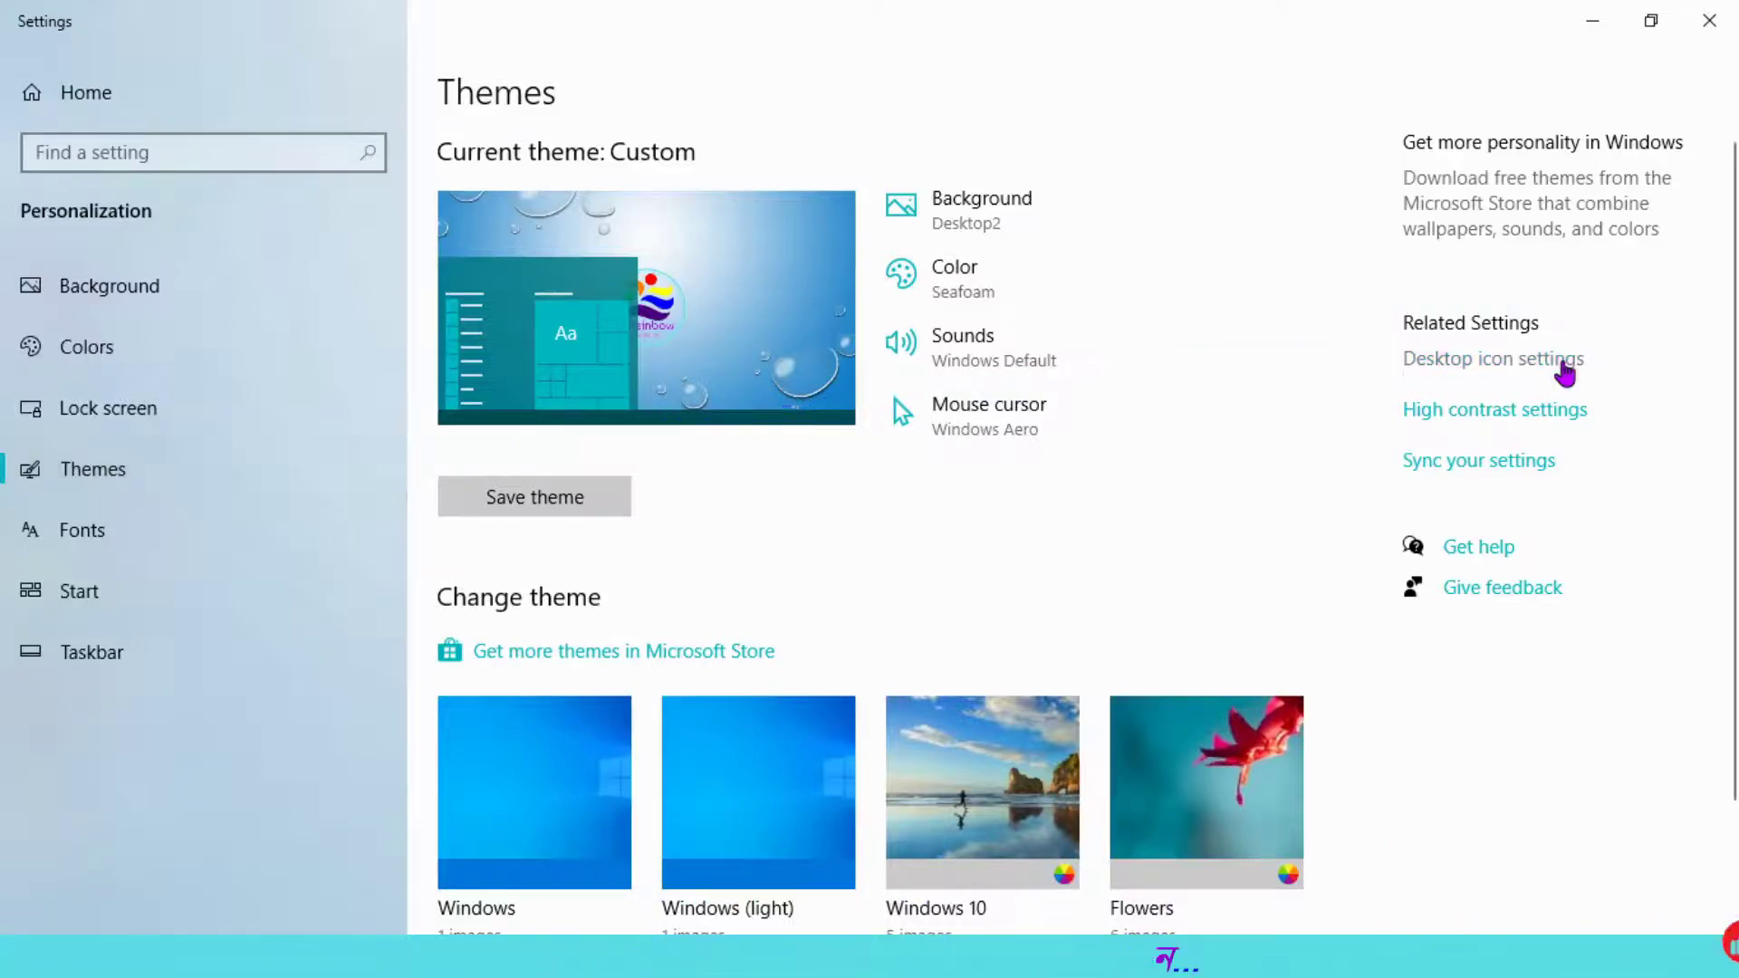
- Enable the Computer, Recycle Bin, Control Panel and Network desktop icons in Desktop Icon Settings and apply the change
click(1564, 362)
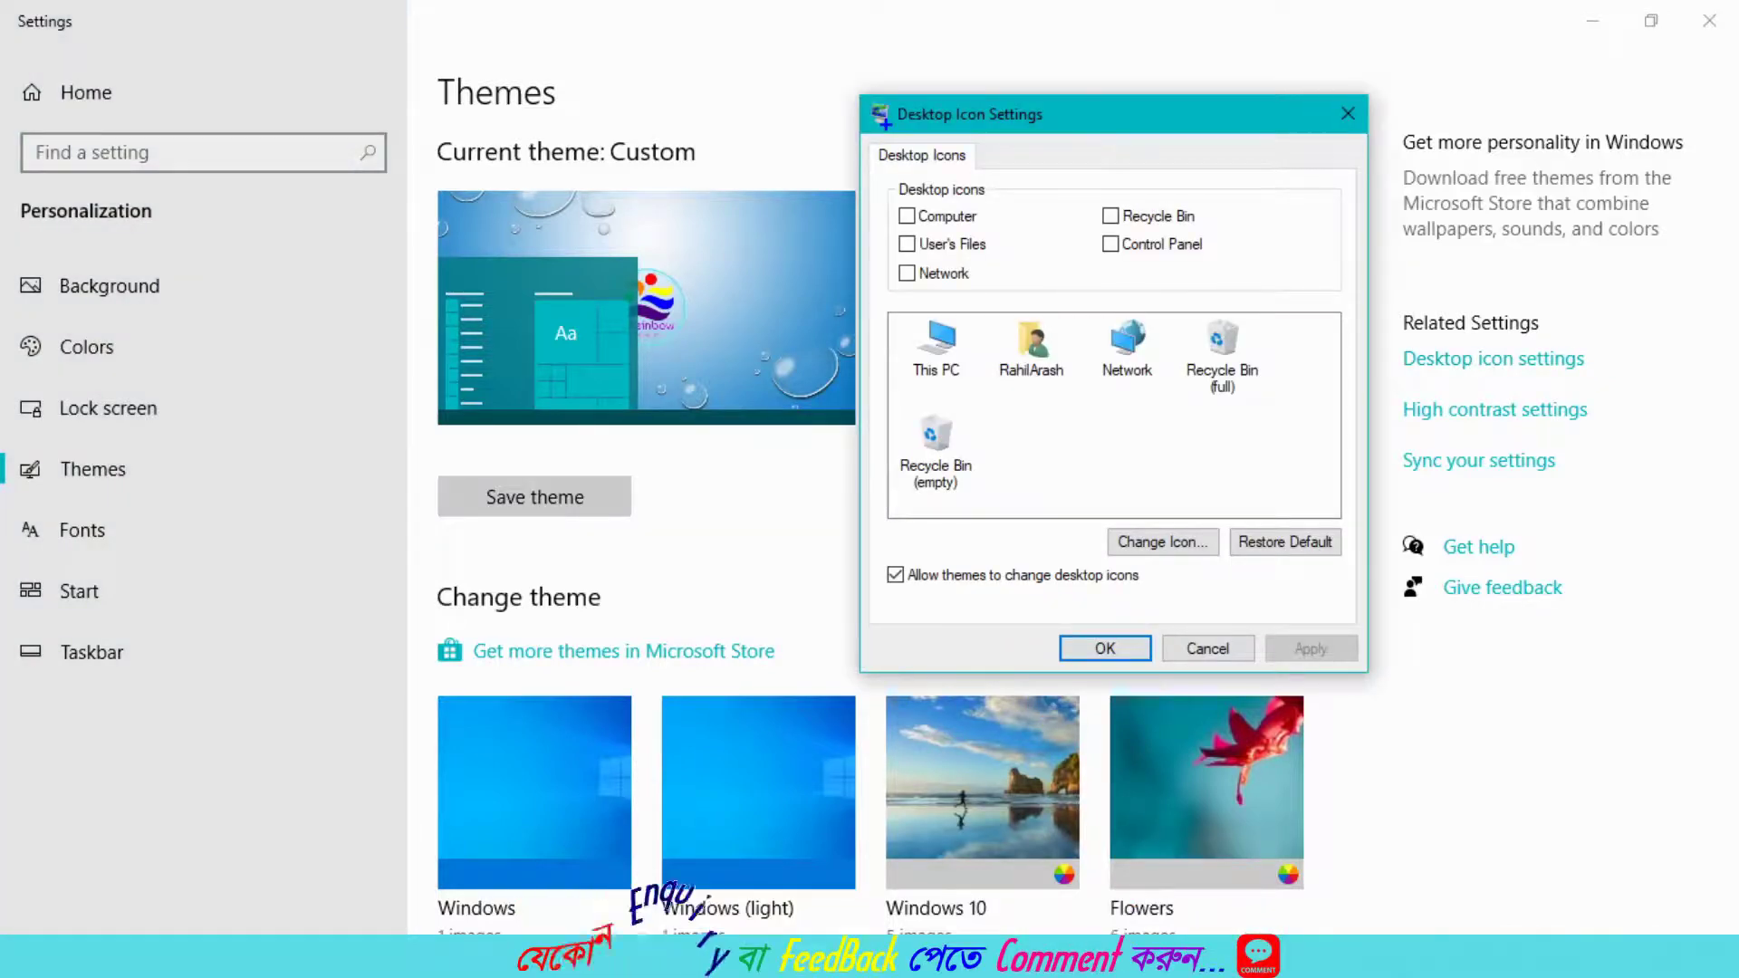
mouse_move(870, 146)
mouse_down()
mouse_move(910, 231)
mouse_move(1121, 298)
mouse_move(1266, 300)
mouse_up()
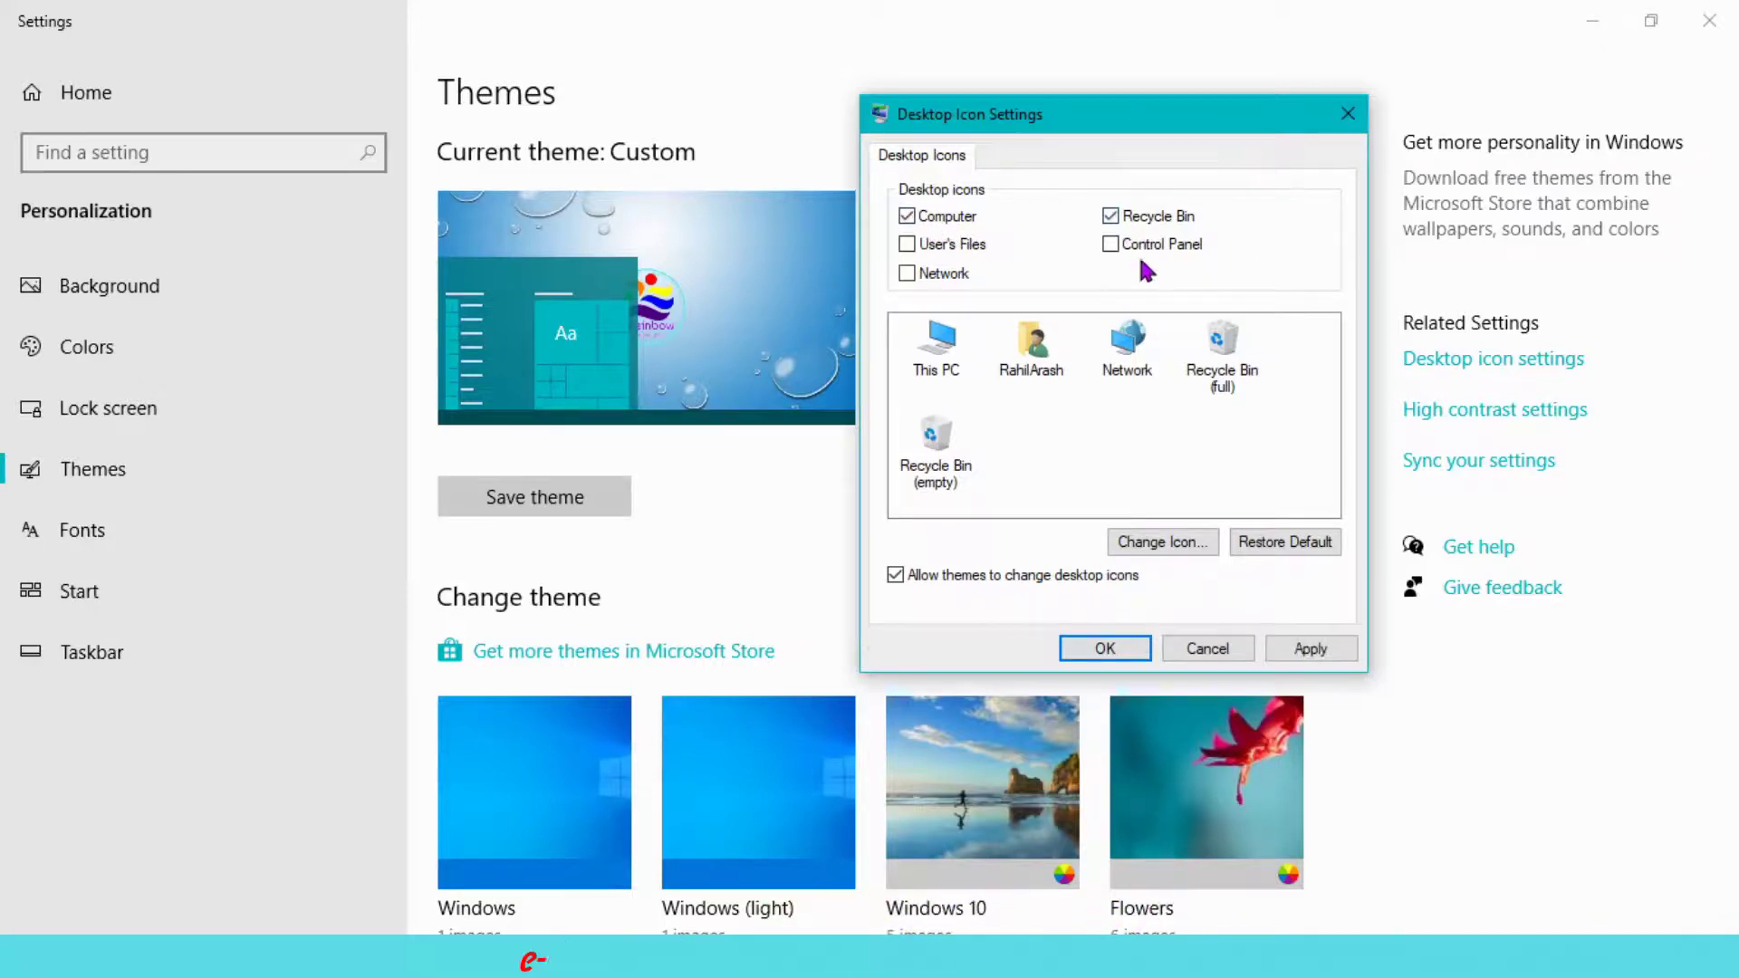
click(1310, 648)
click(1105, 648)
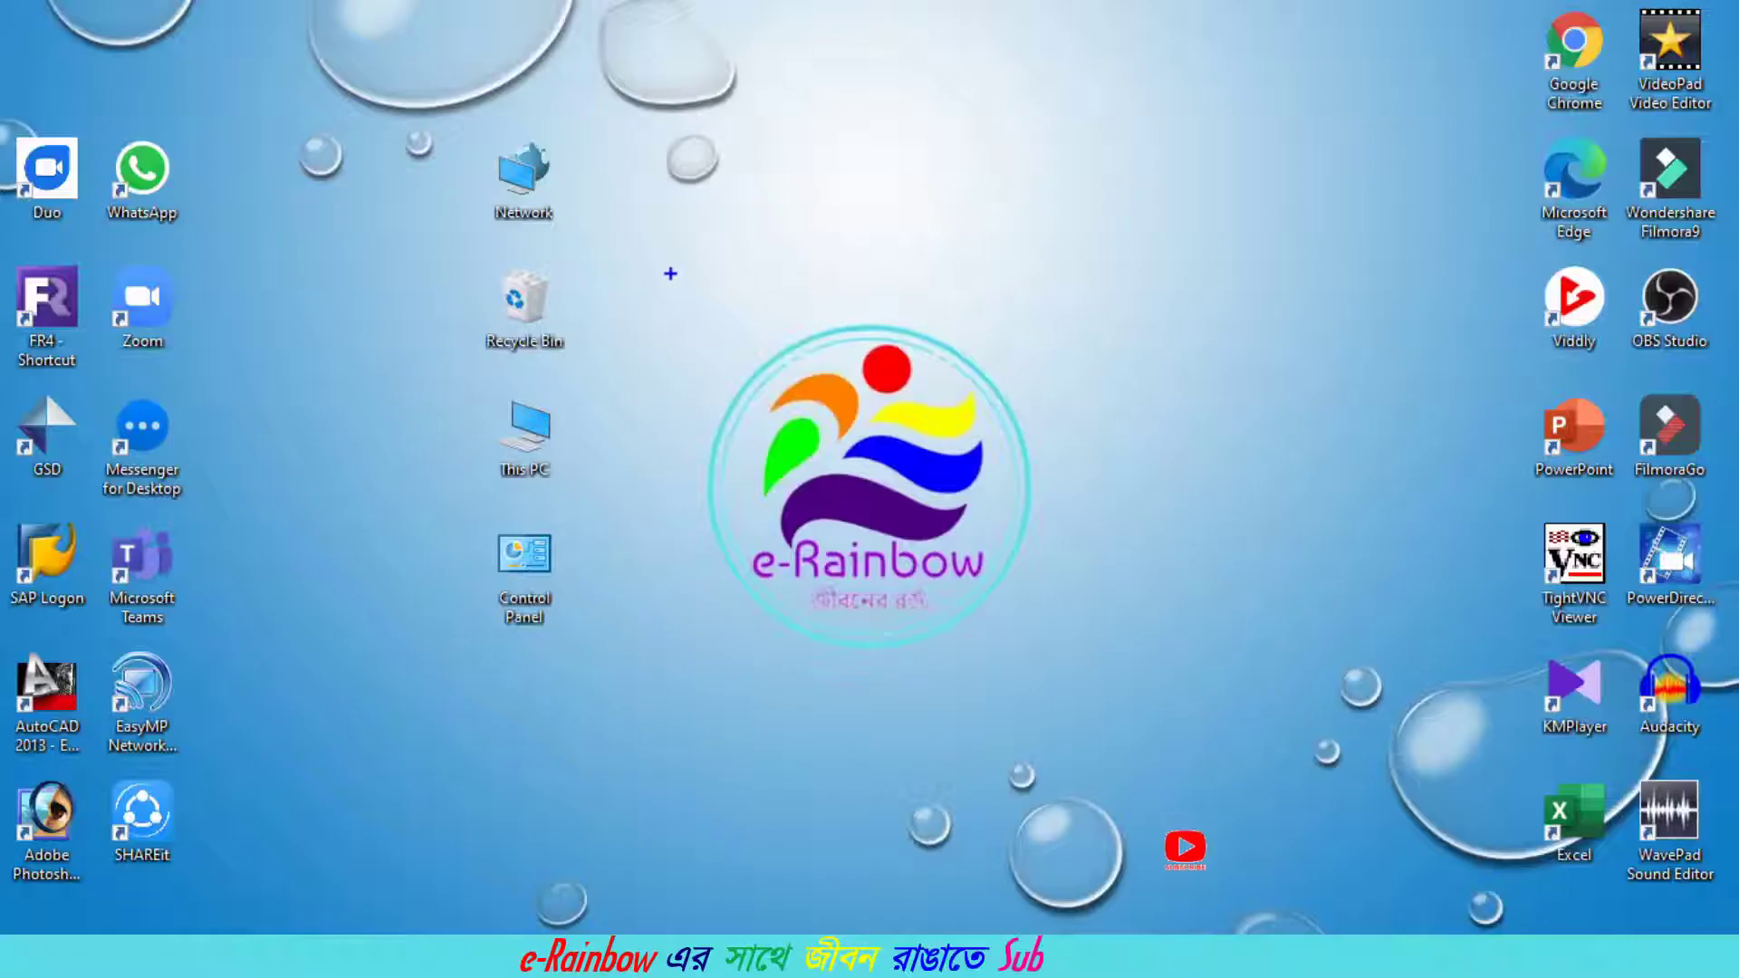
mouse_move(447, 124)
mouse_down()
mouse_move(637, 582)
mouse_move(637, 657)
mouse_up()
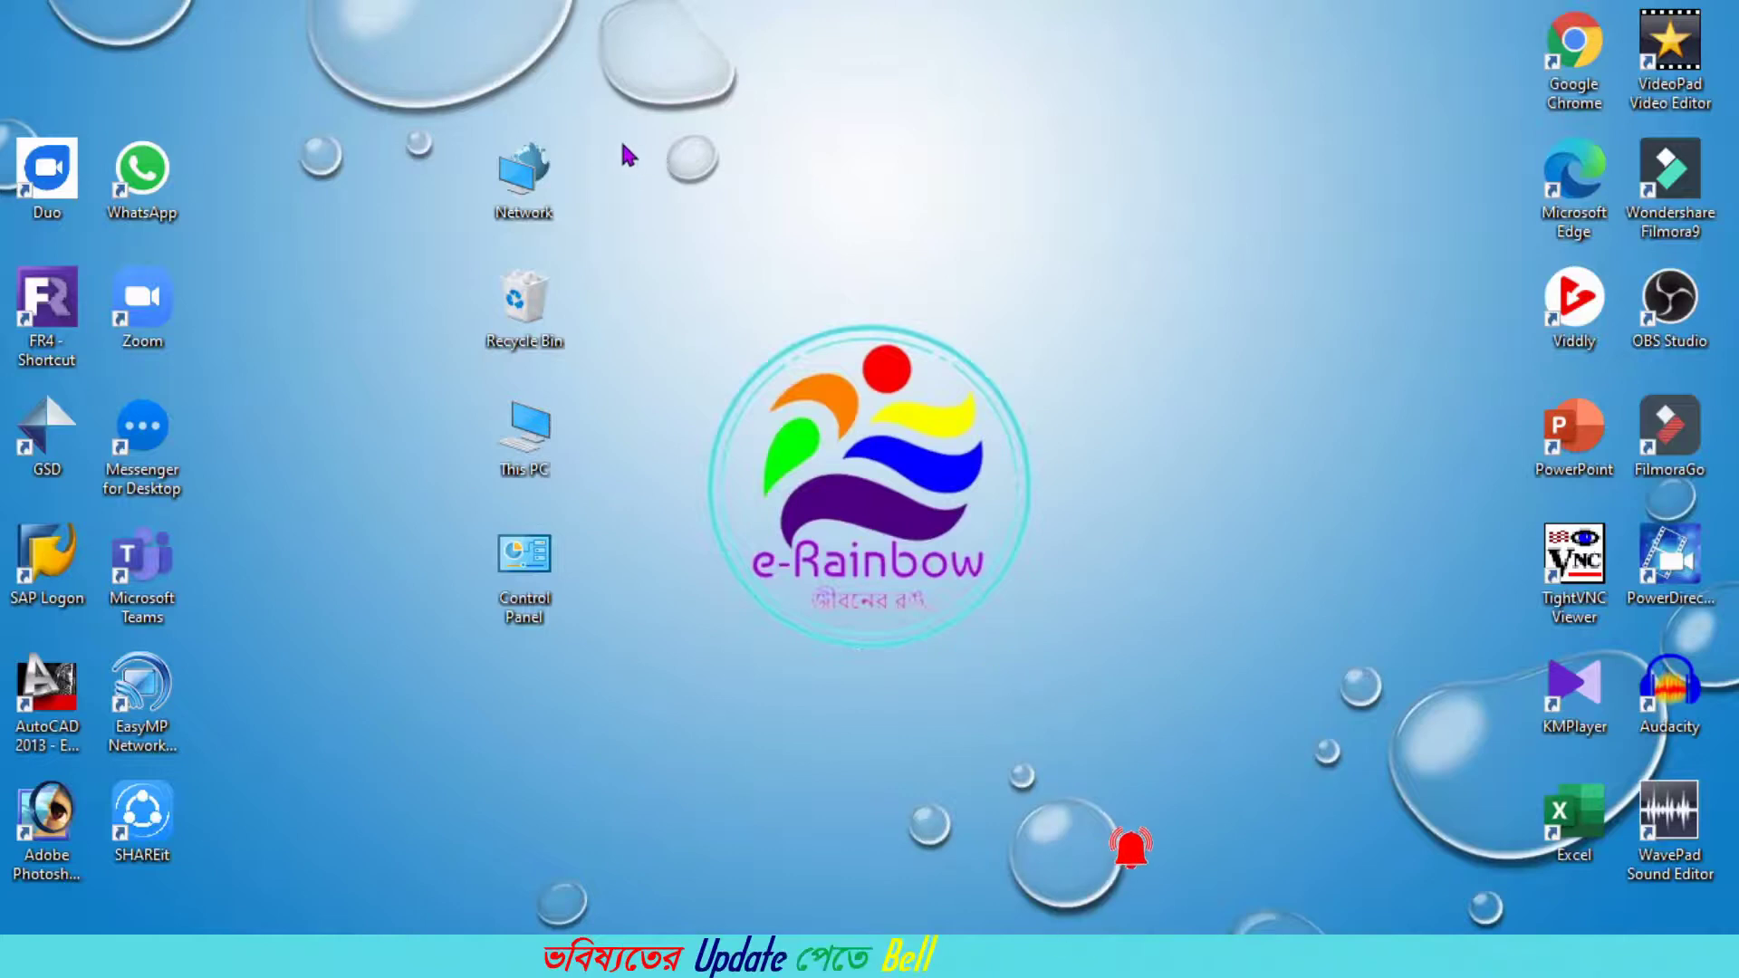
- Delete the Network, This PC and Control Panel icons from the desktop, confirming each deletion
drag(528, 177, 532, 312)
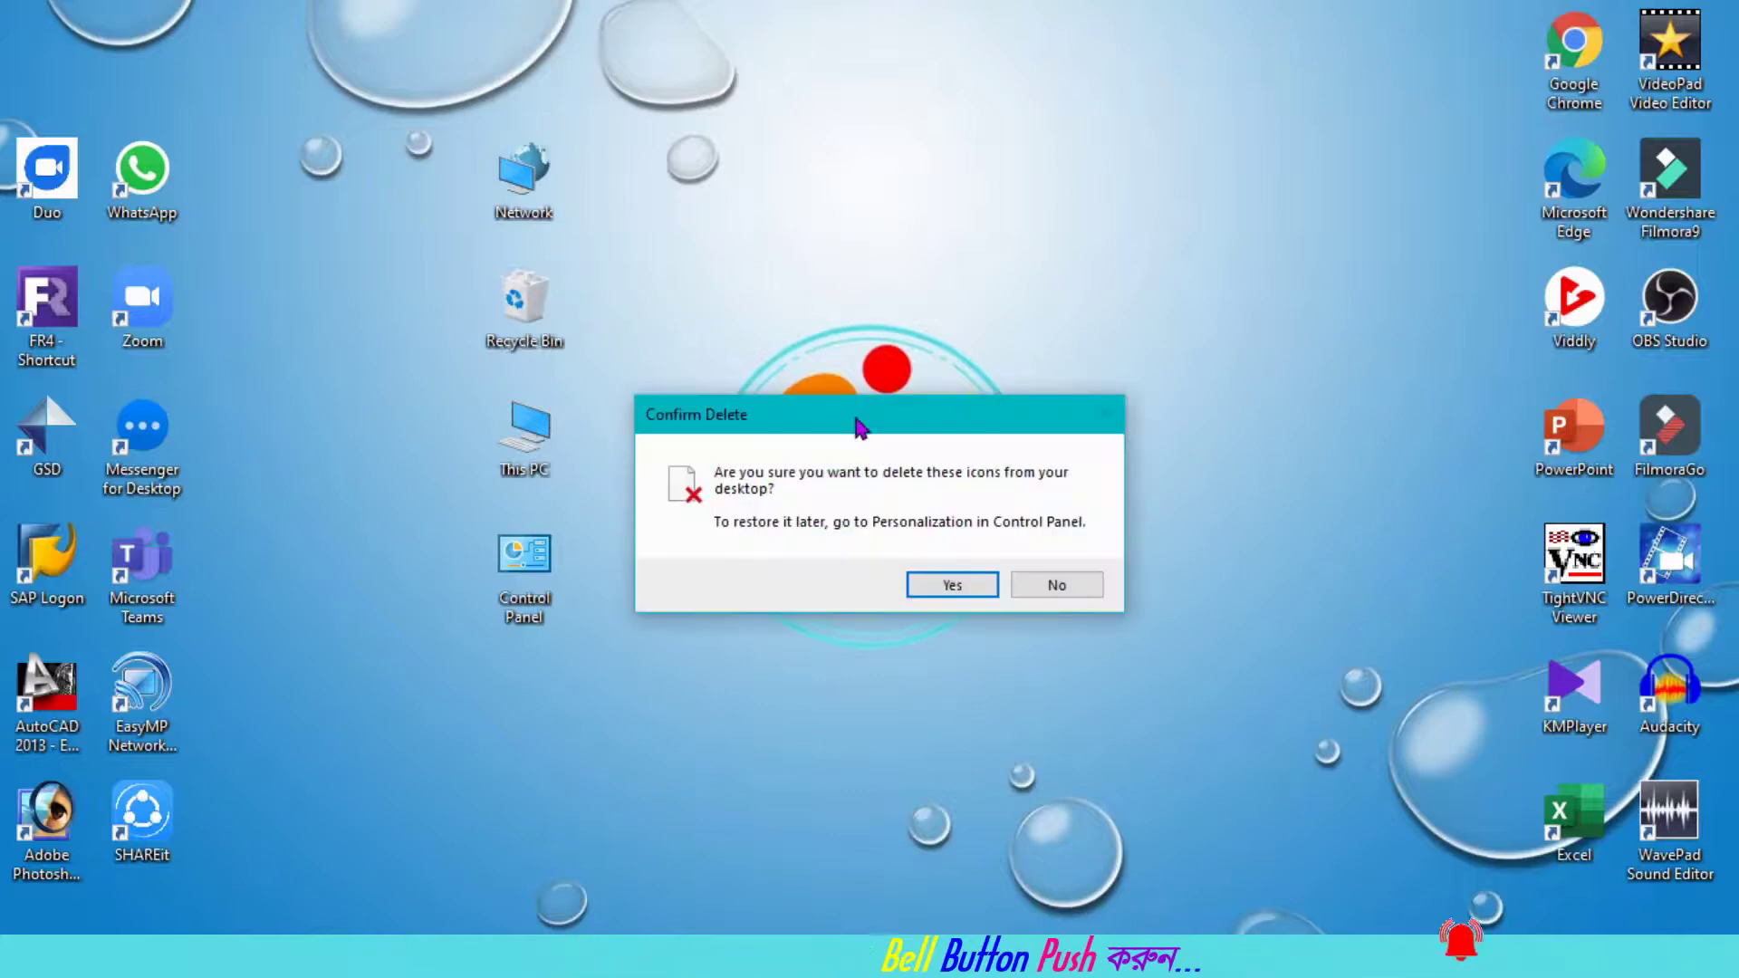
click(942, 587)
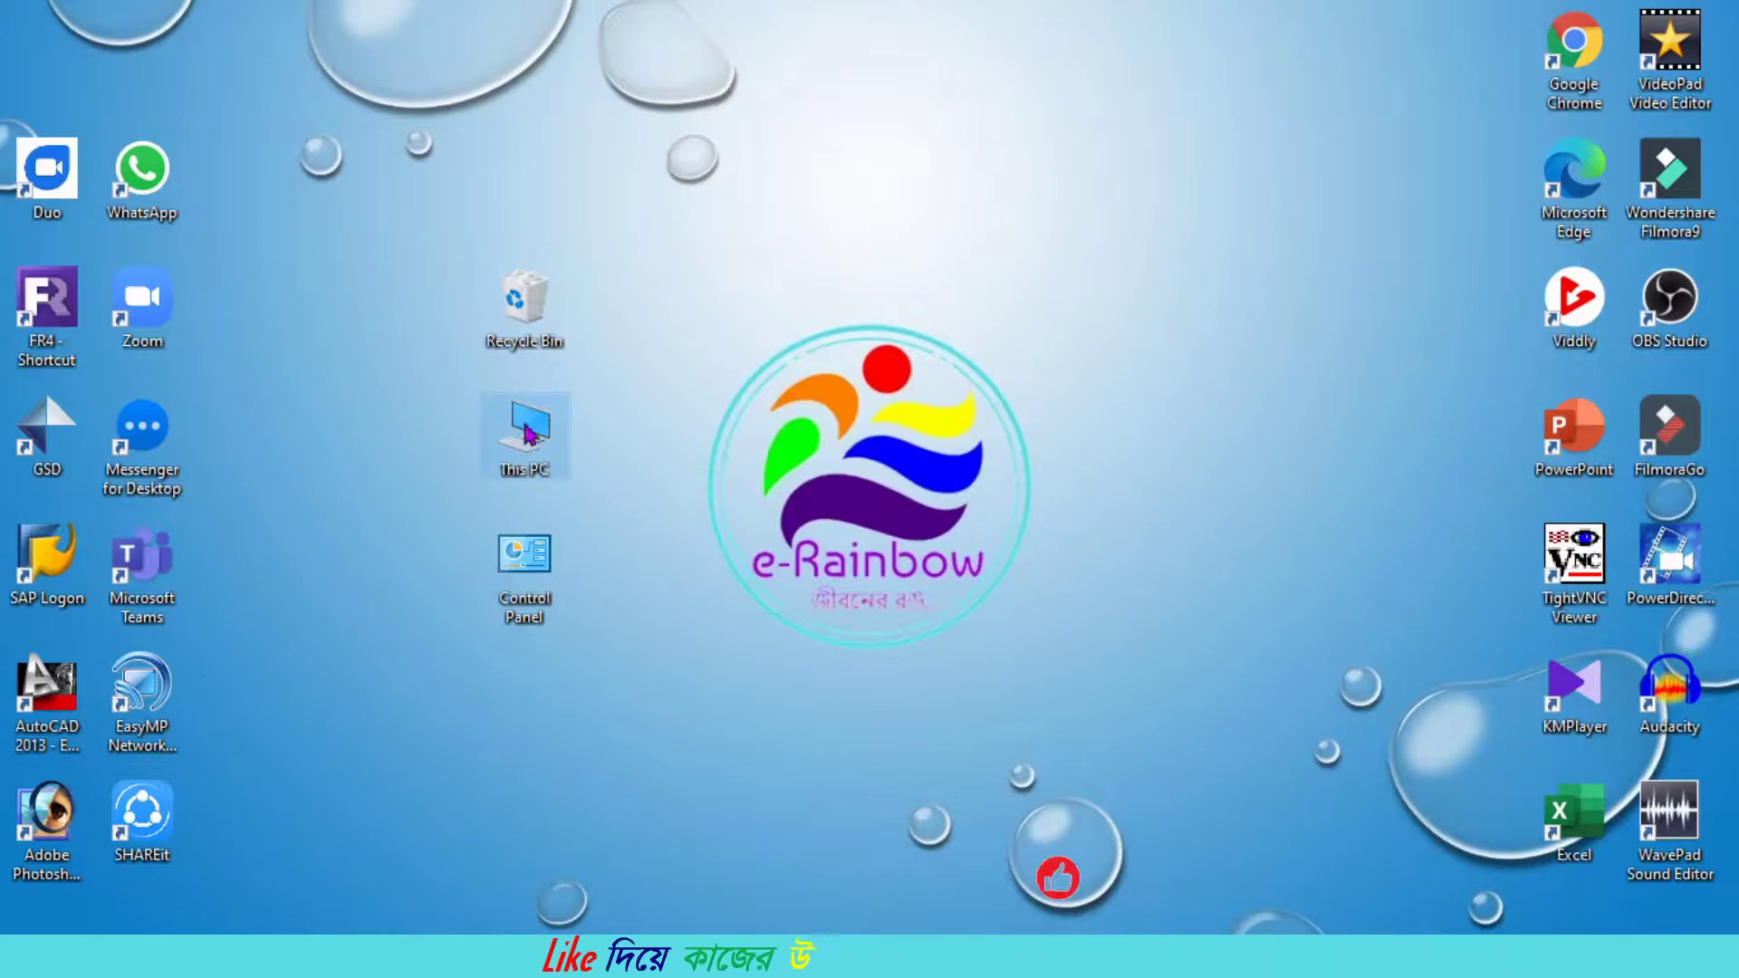
key(Delete)
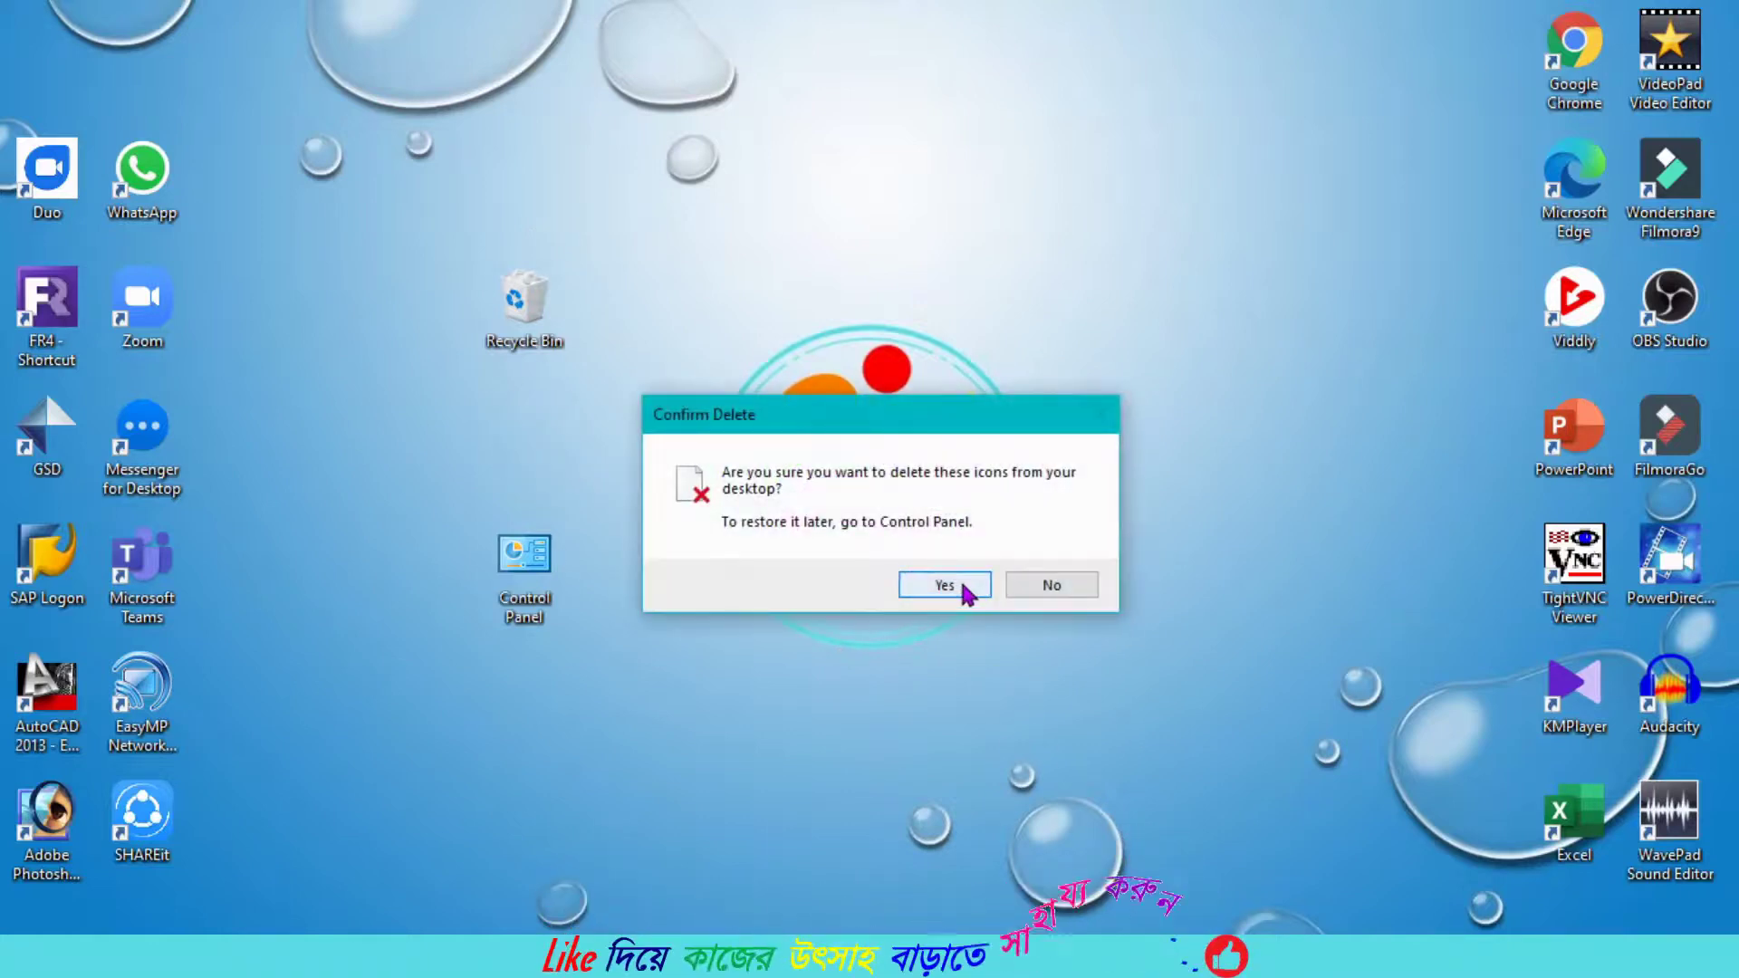
click(957, 589)
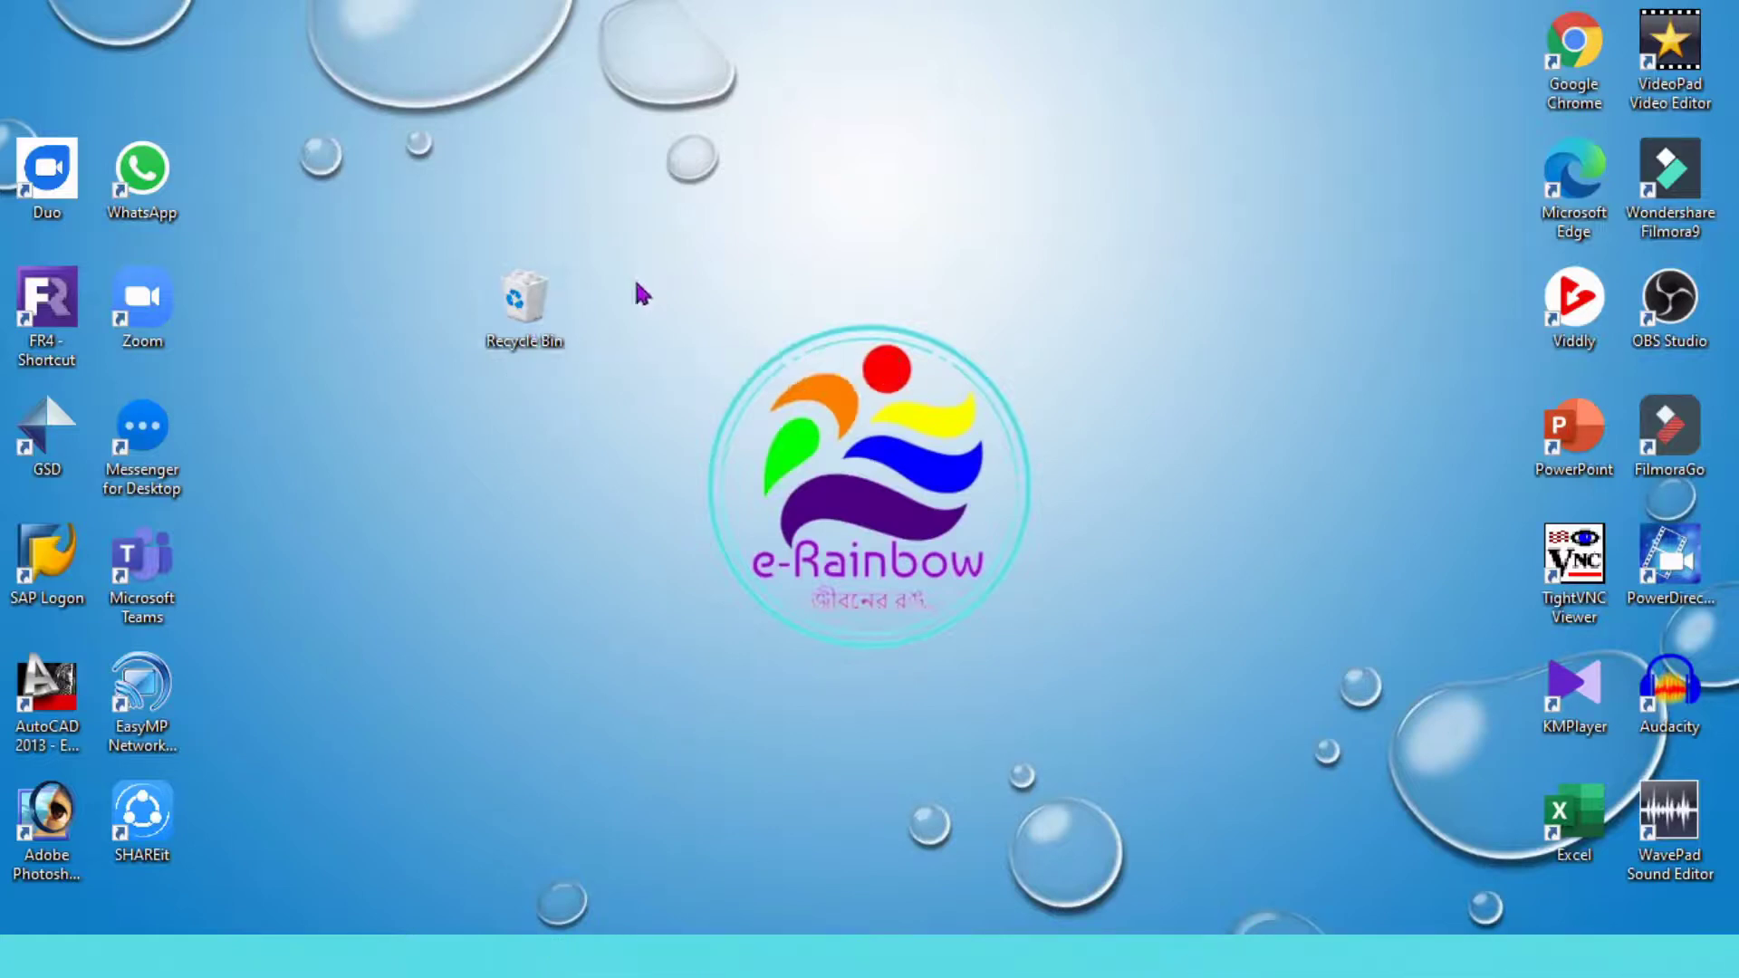
- Remove the Recycle Bin icon from the desktop through the theme's desktop icon settings
right_click(845, 66)
click(924, 376)
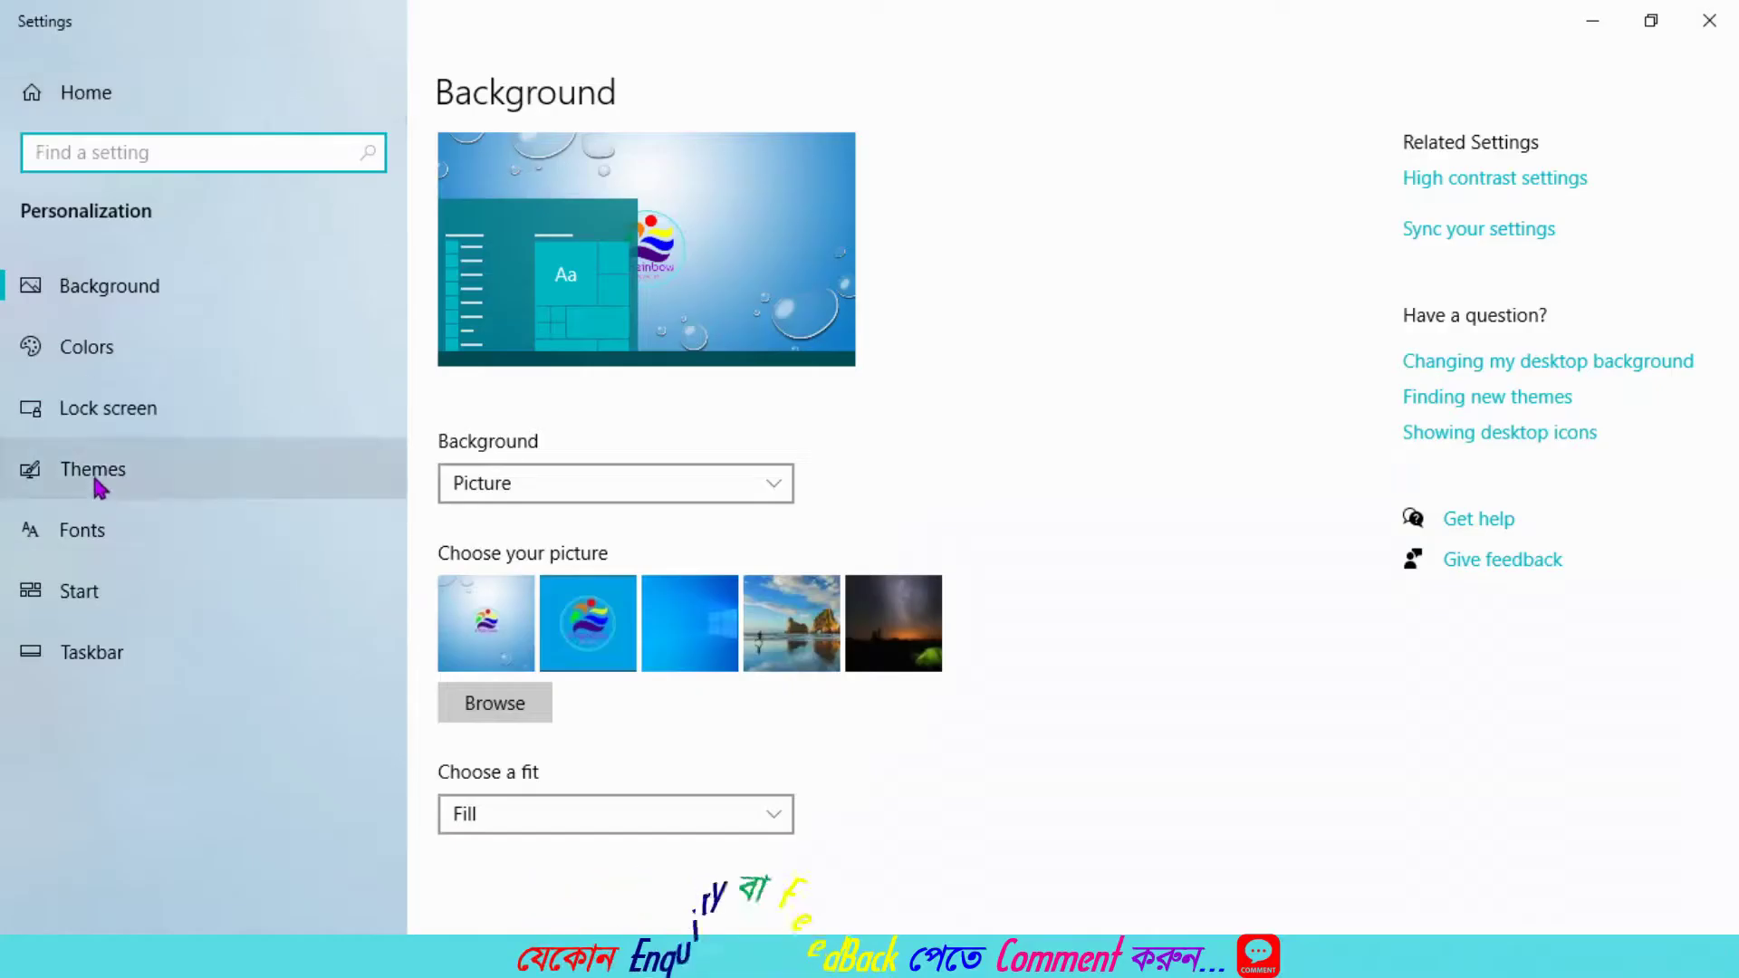
click(95, 471)
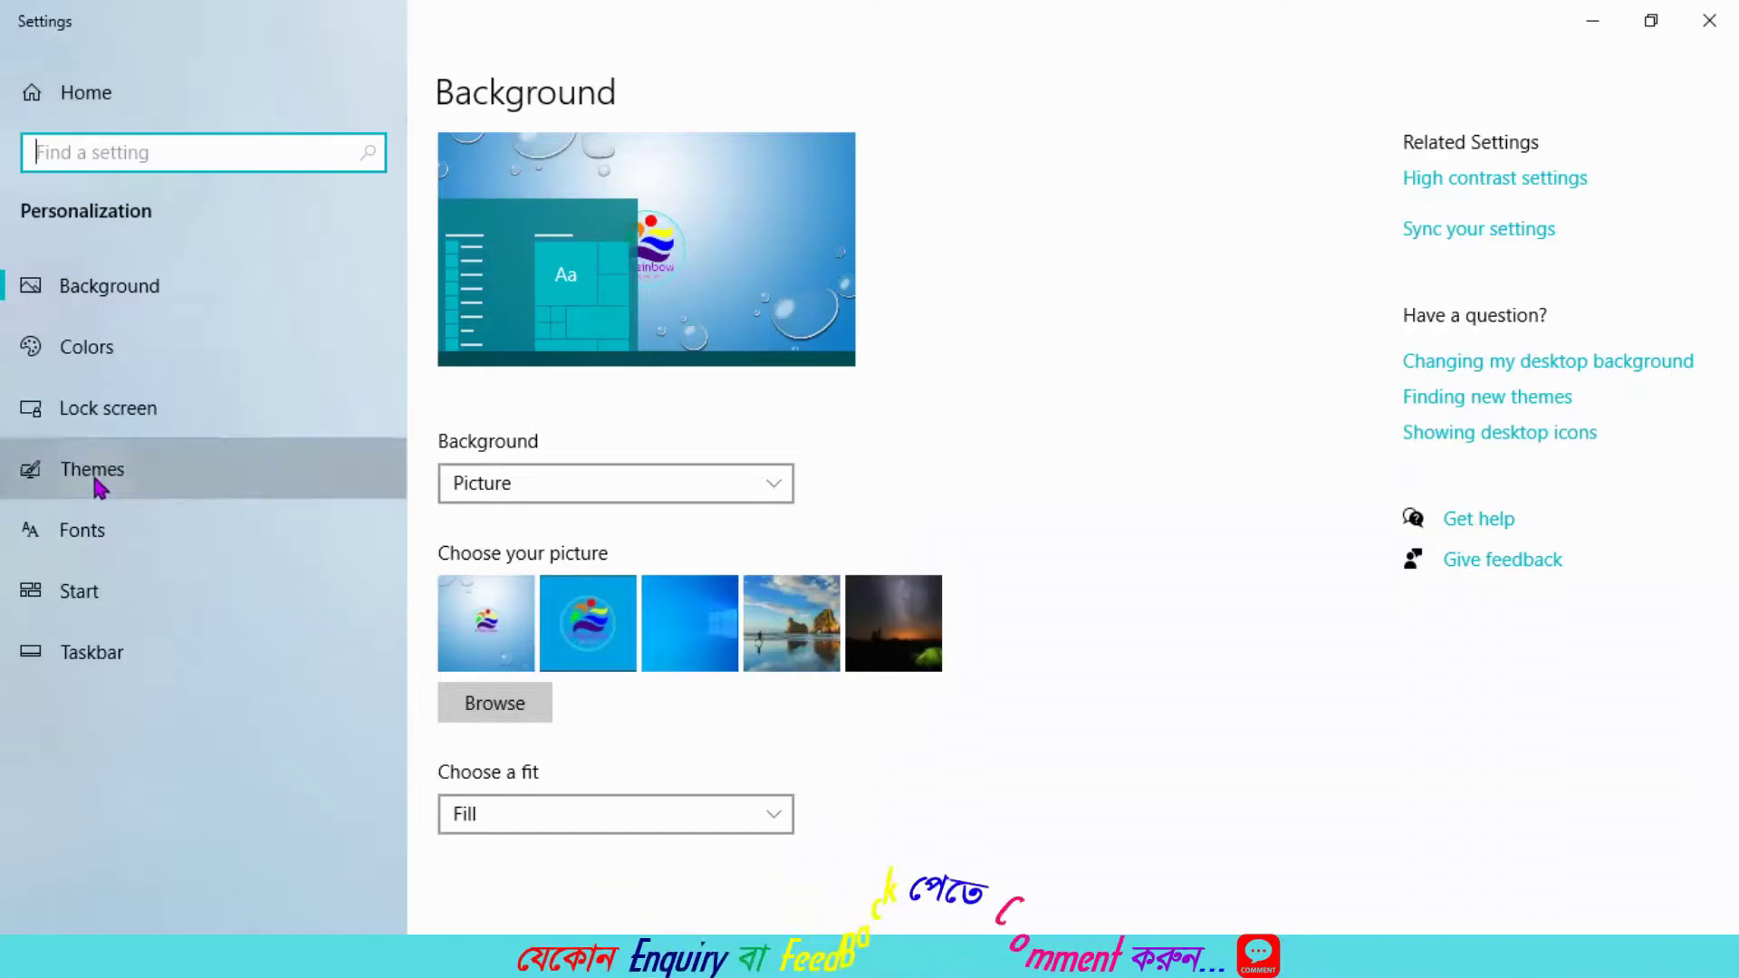
click(1468, 361)
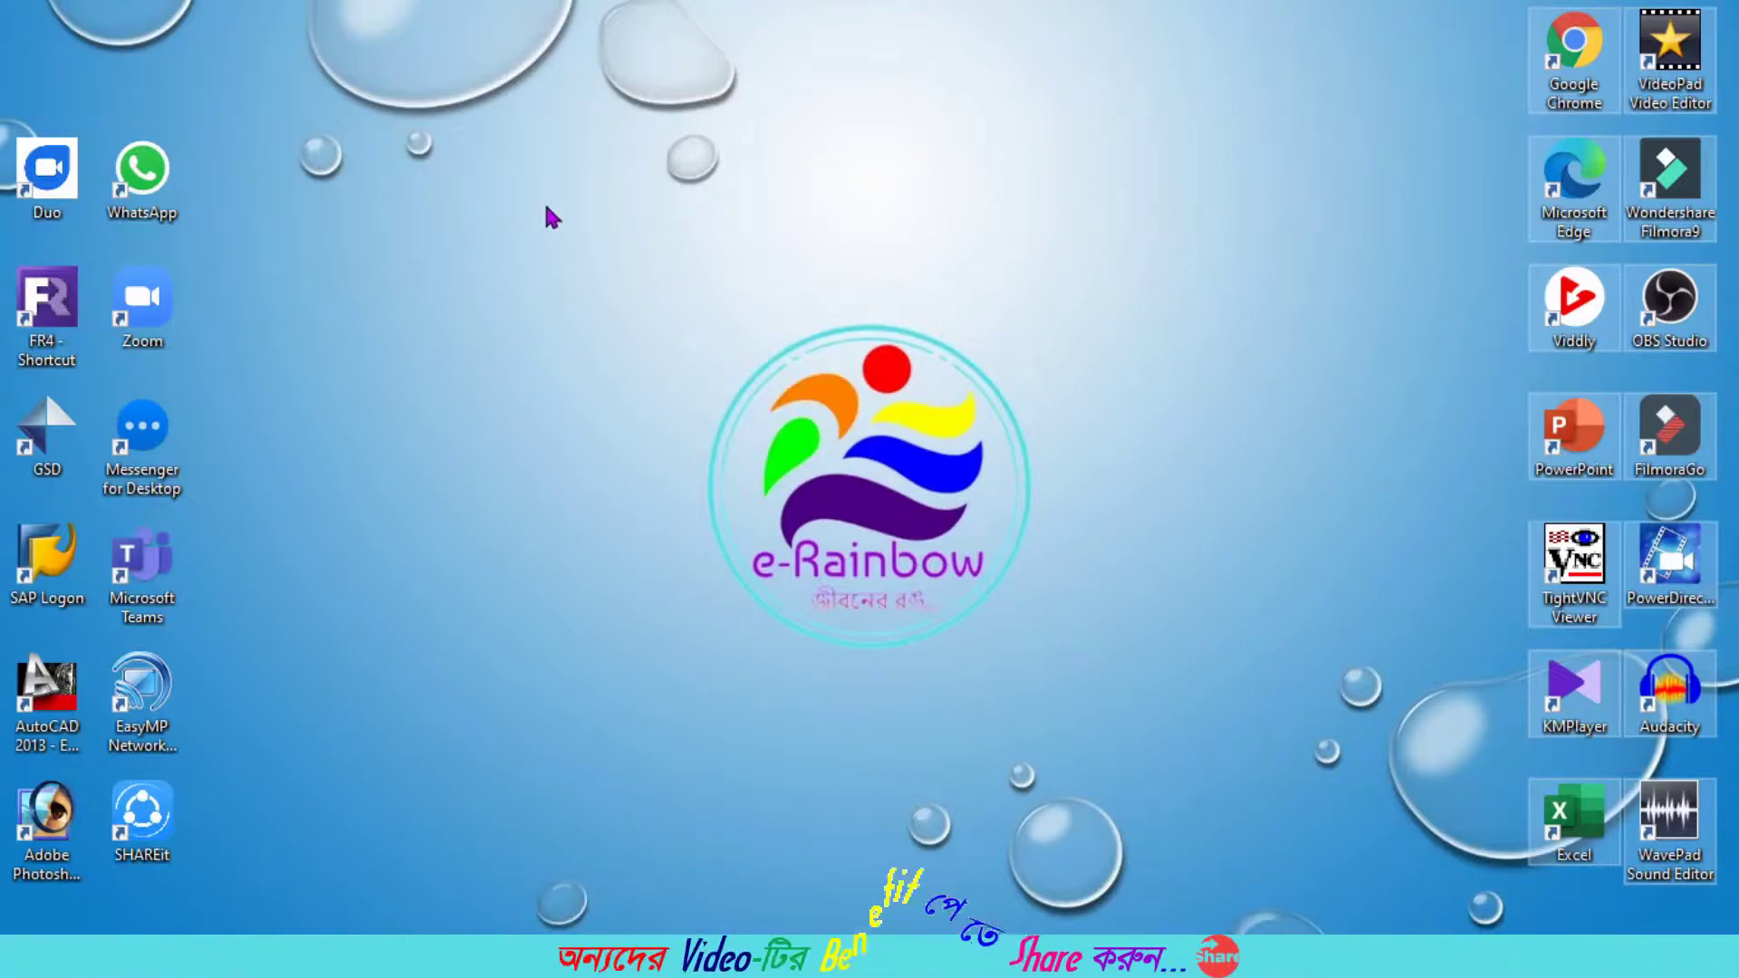
- Change the Recycle Bin (full) icon in Desktop Icon Settings to the red X from imageres.dll
right_click(310, 221)
click(438, 523)
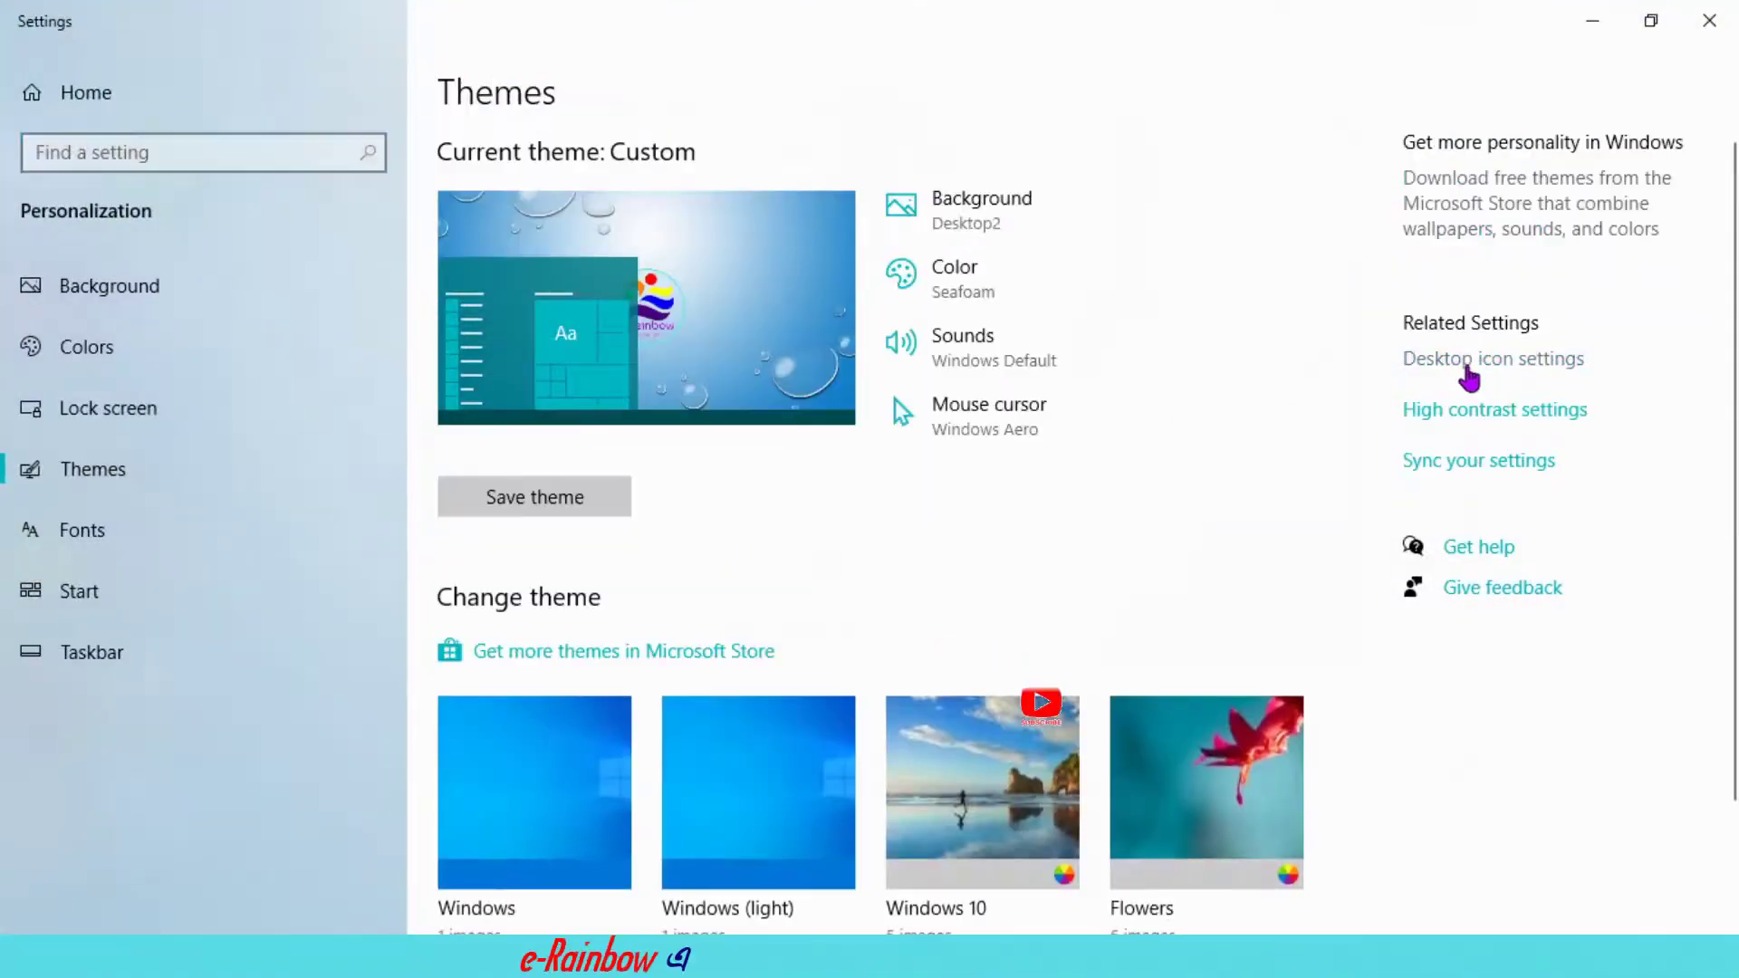
click(1466, 362)
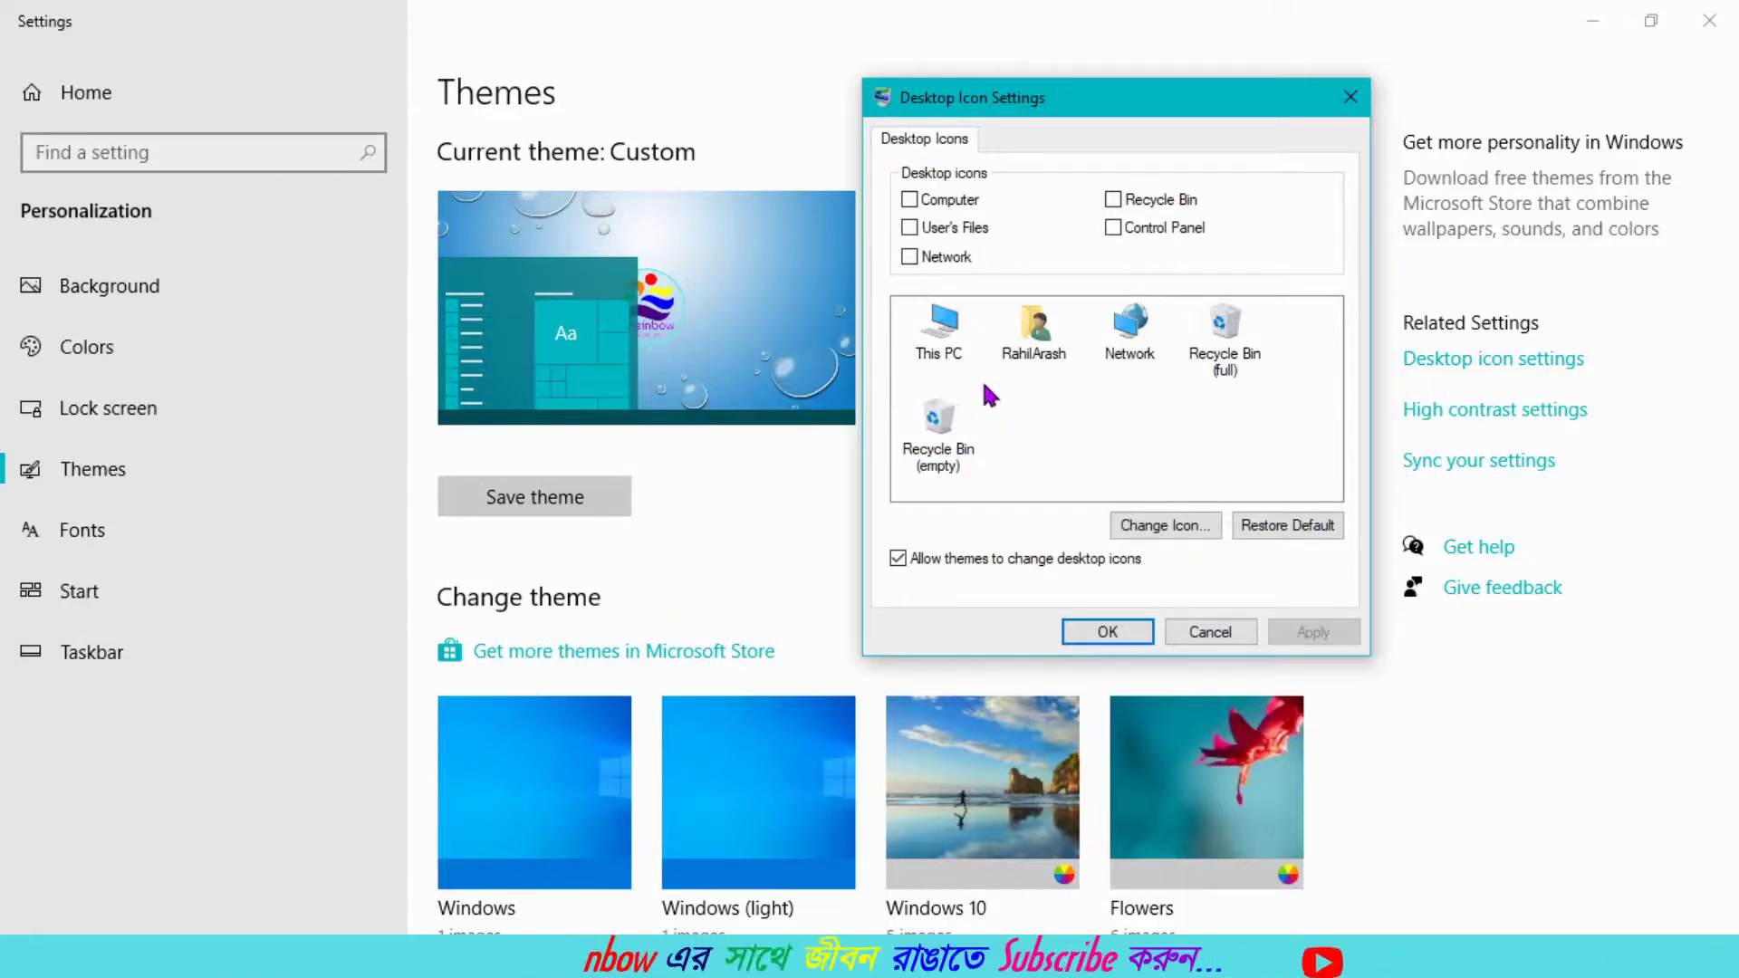
click(1237, 337)
drag(1107, 538, 1234, 559)
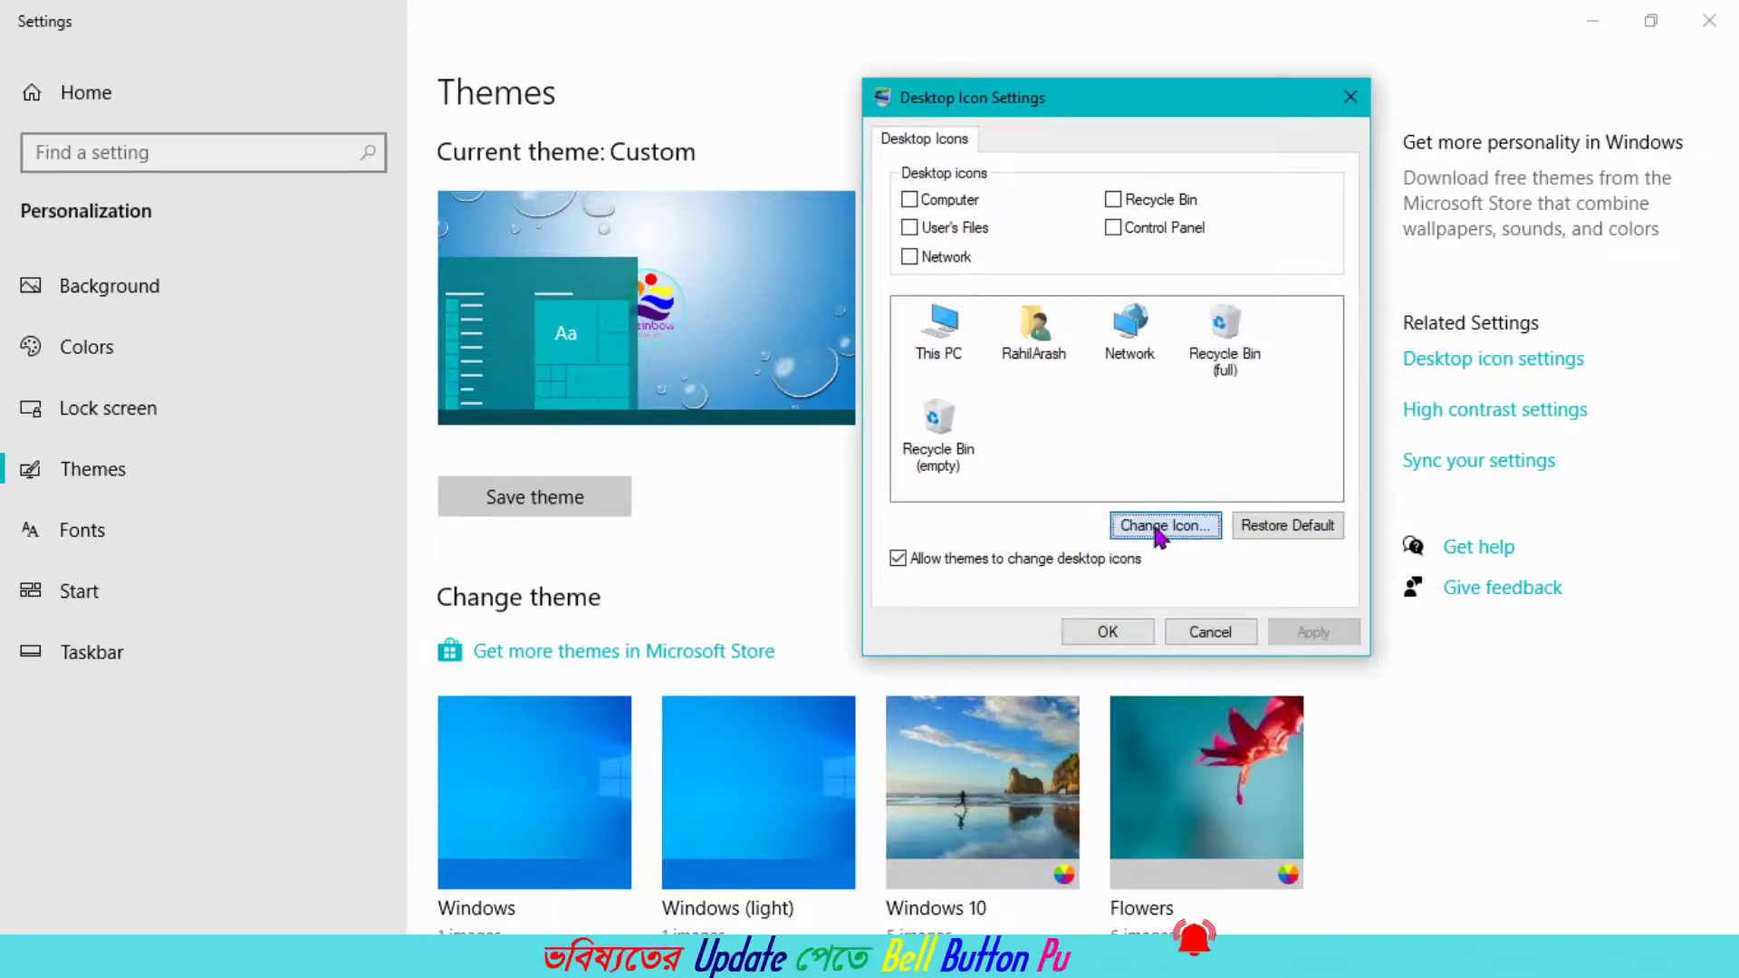
click(1164, 525)
click(1291, 576)
click(1292, 577)
click(1291, 576)
click(1042, 368)
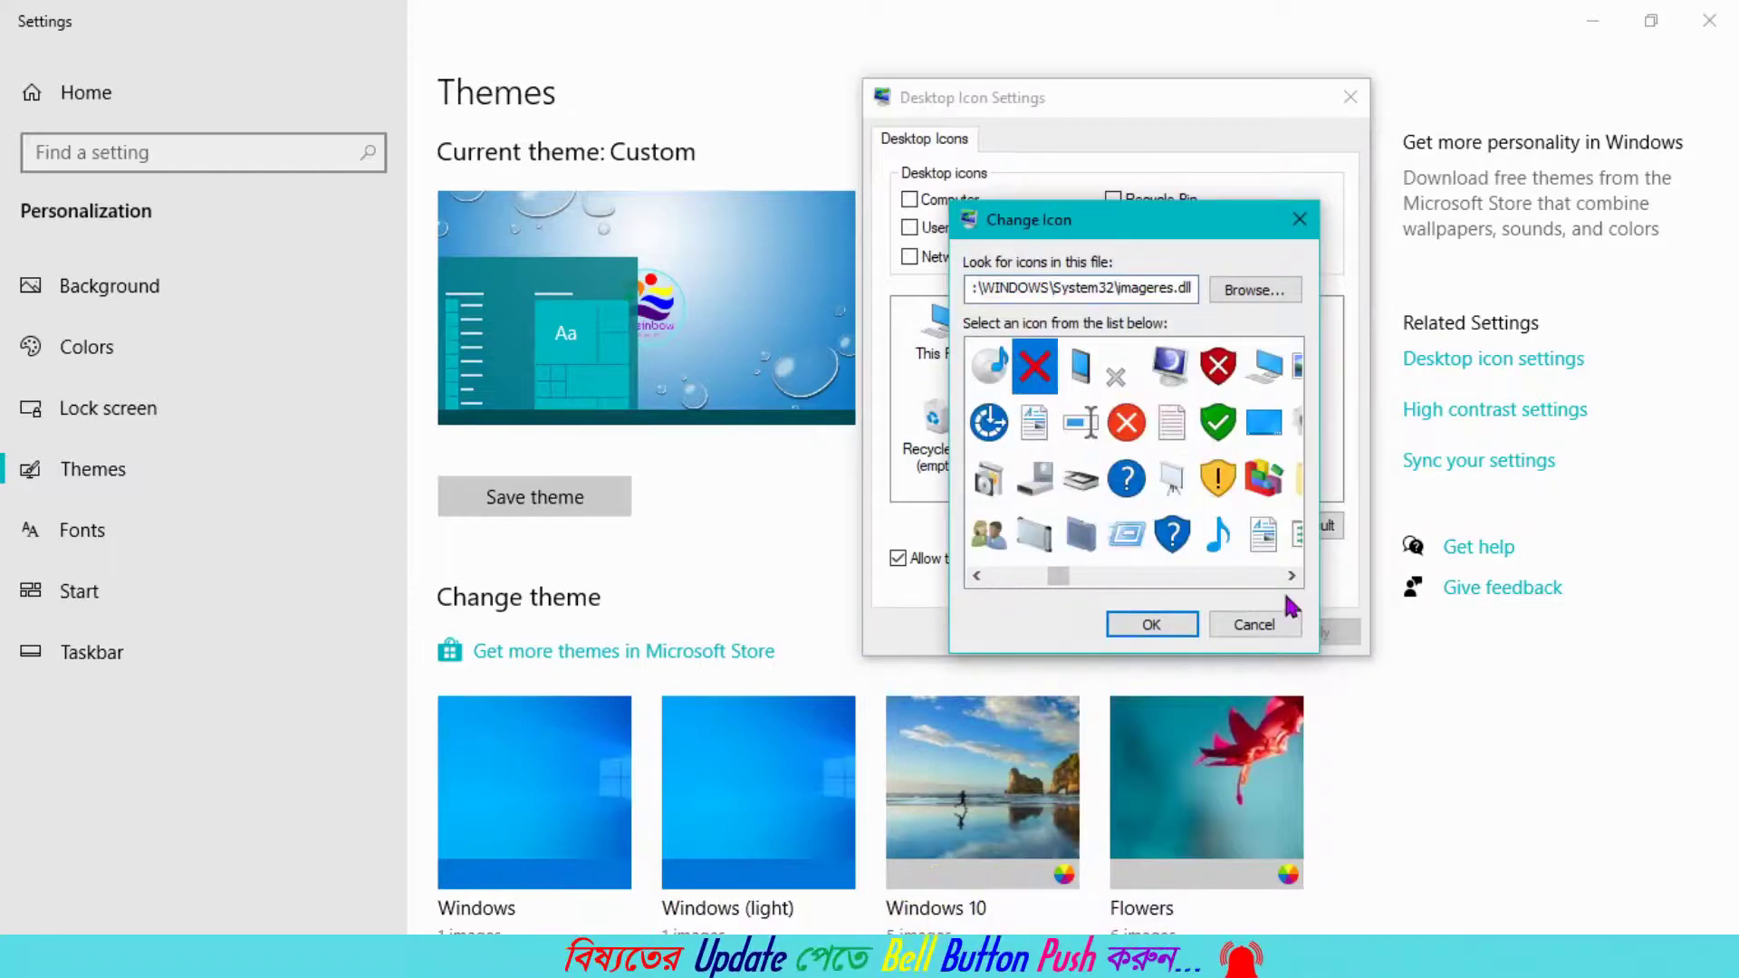
click(1152, 624)
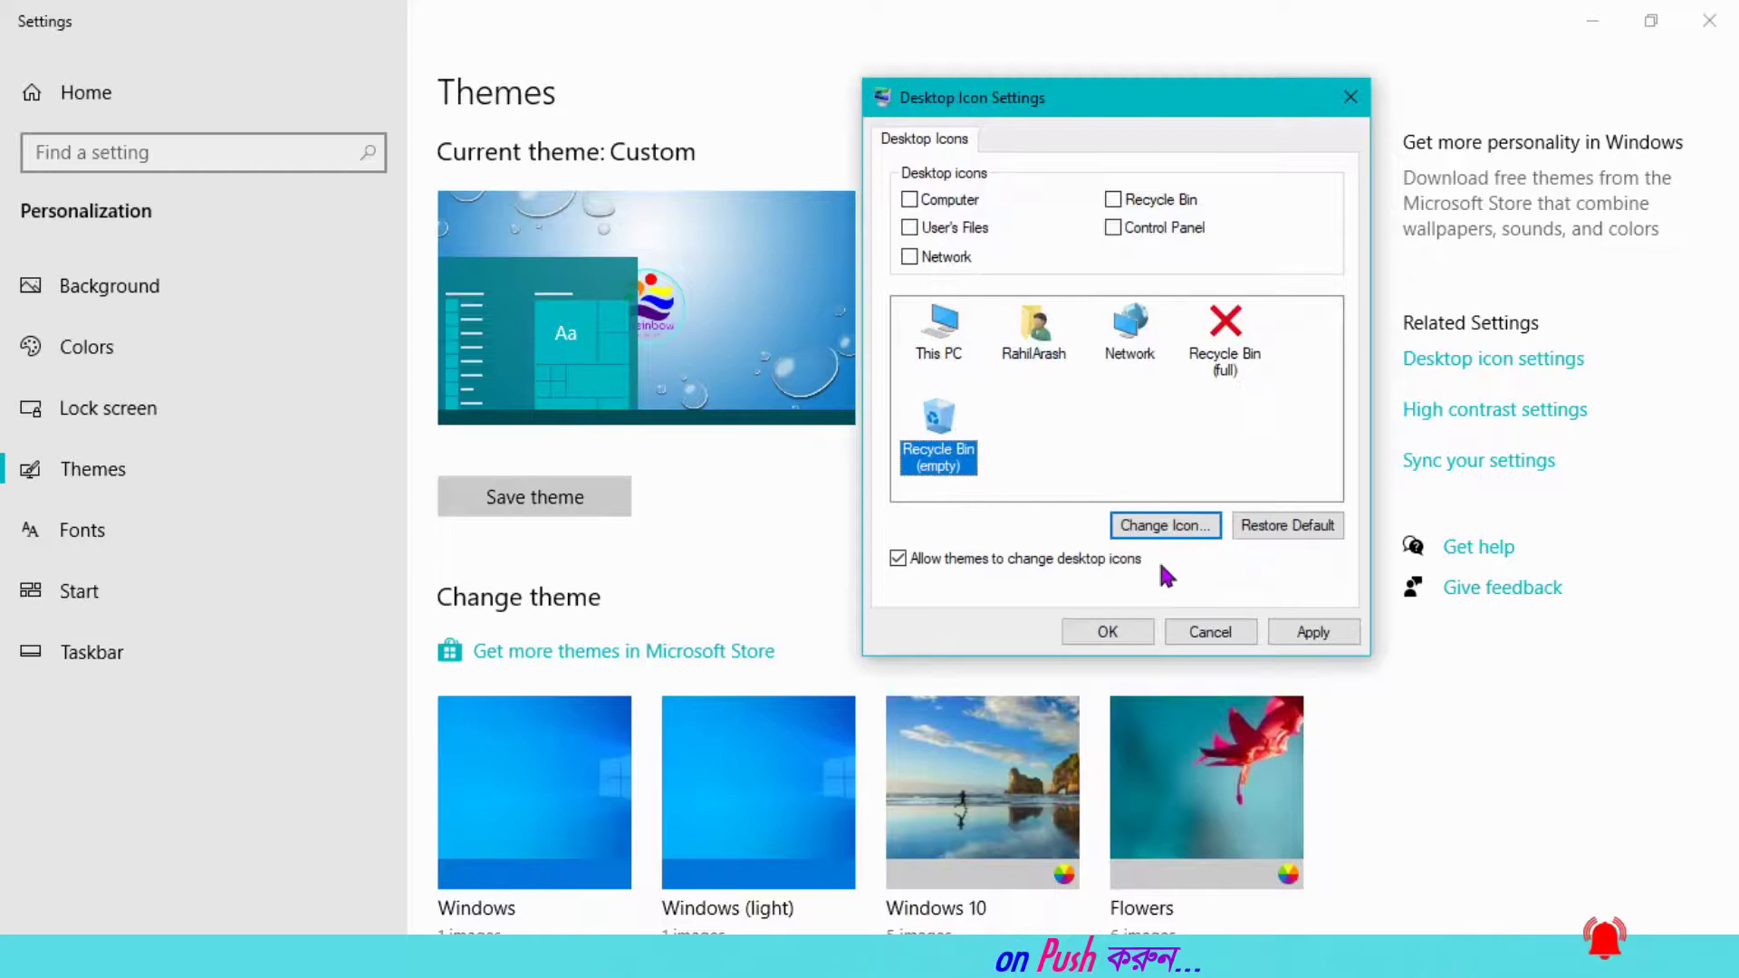
- Change the Recycle Bin (empty) icon to the green shield with a check mark and apply the icon settings
click(1166, 526)
click(1128, 422)
click(1151, 624)
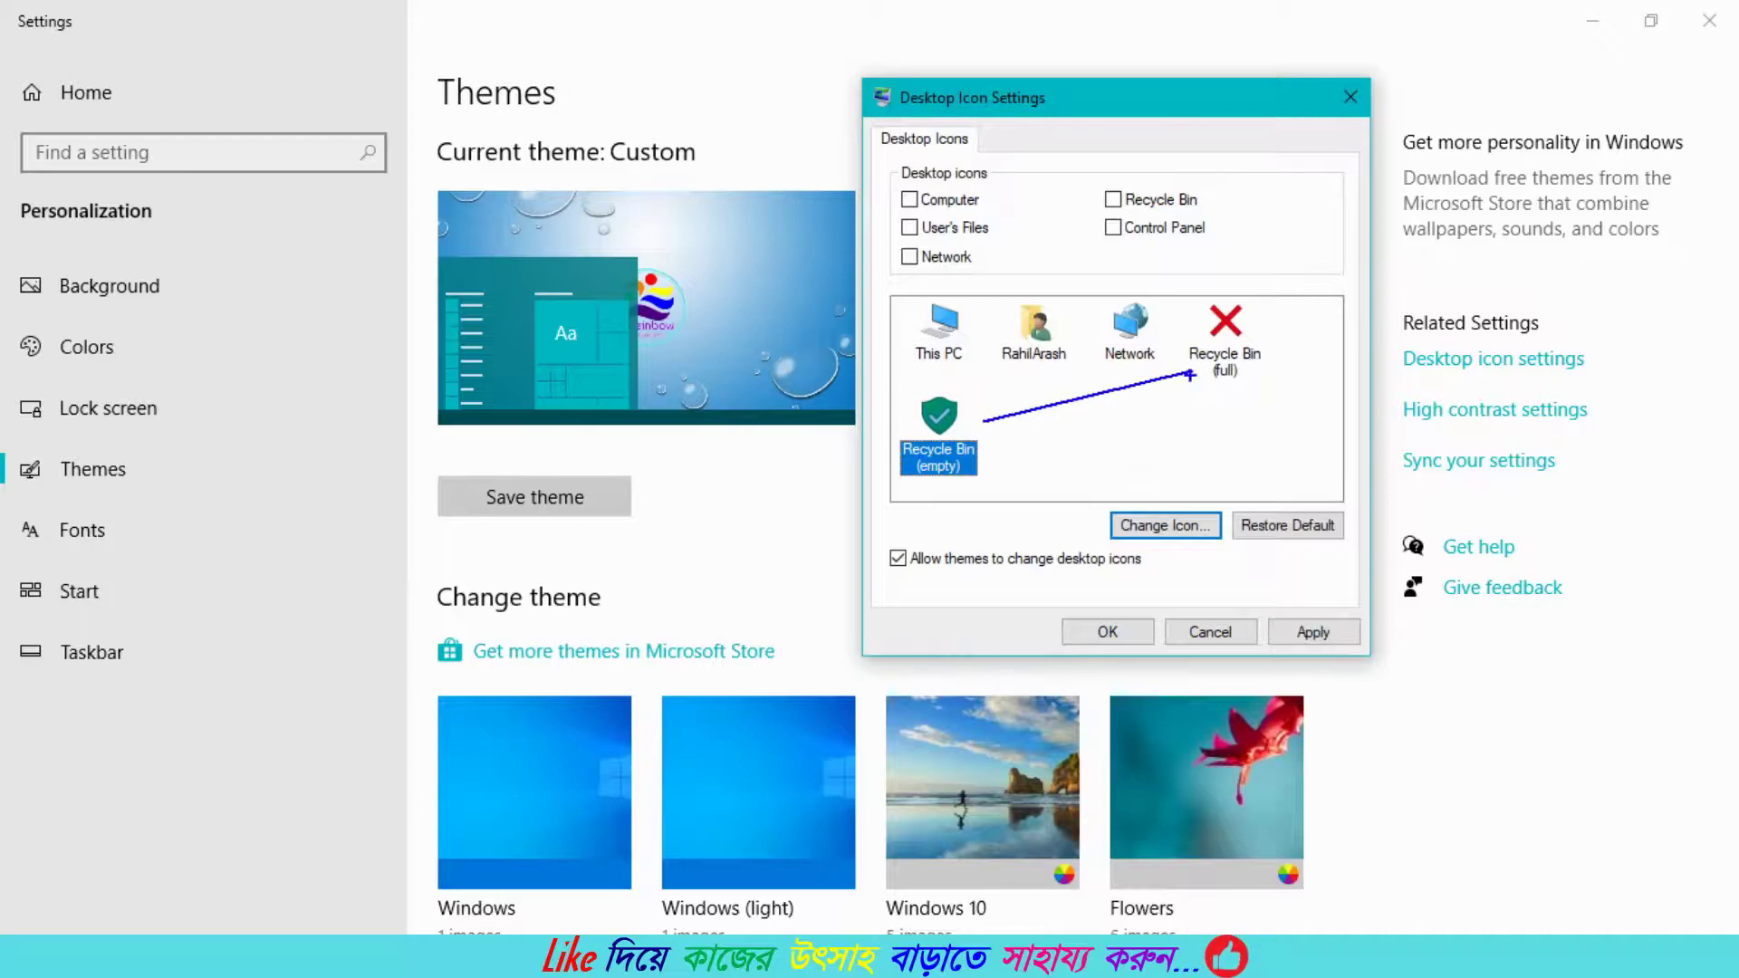
click(1300, 633)
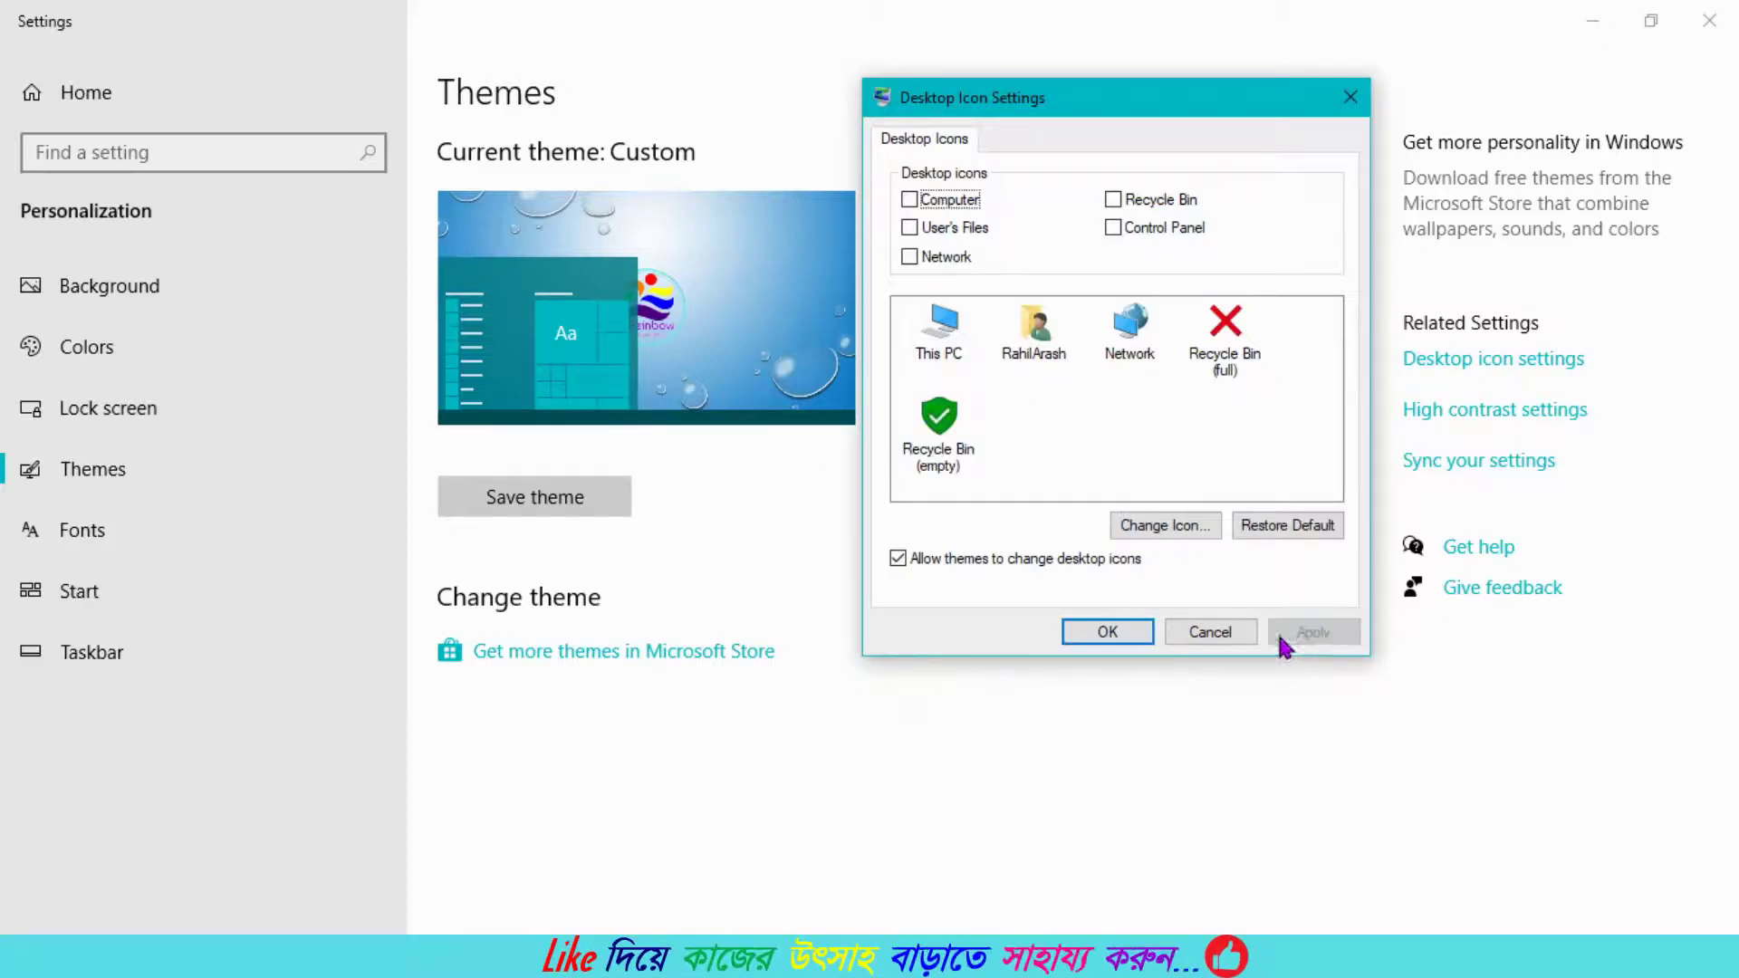
click(1111, 631)
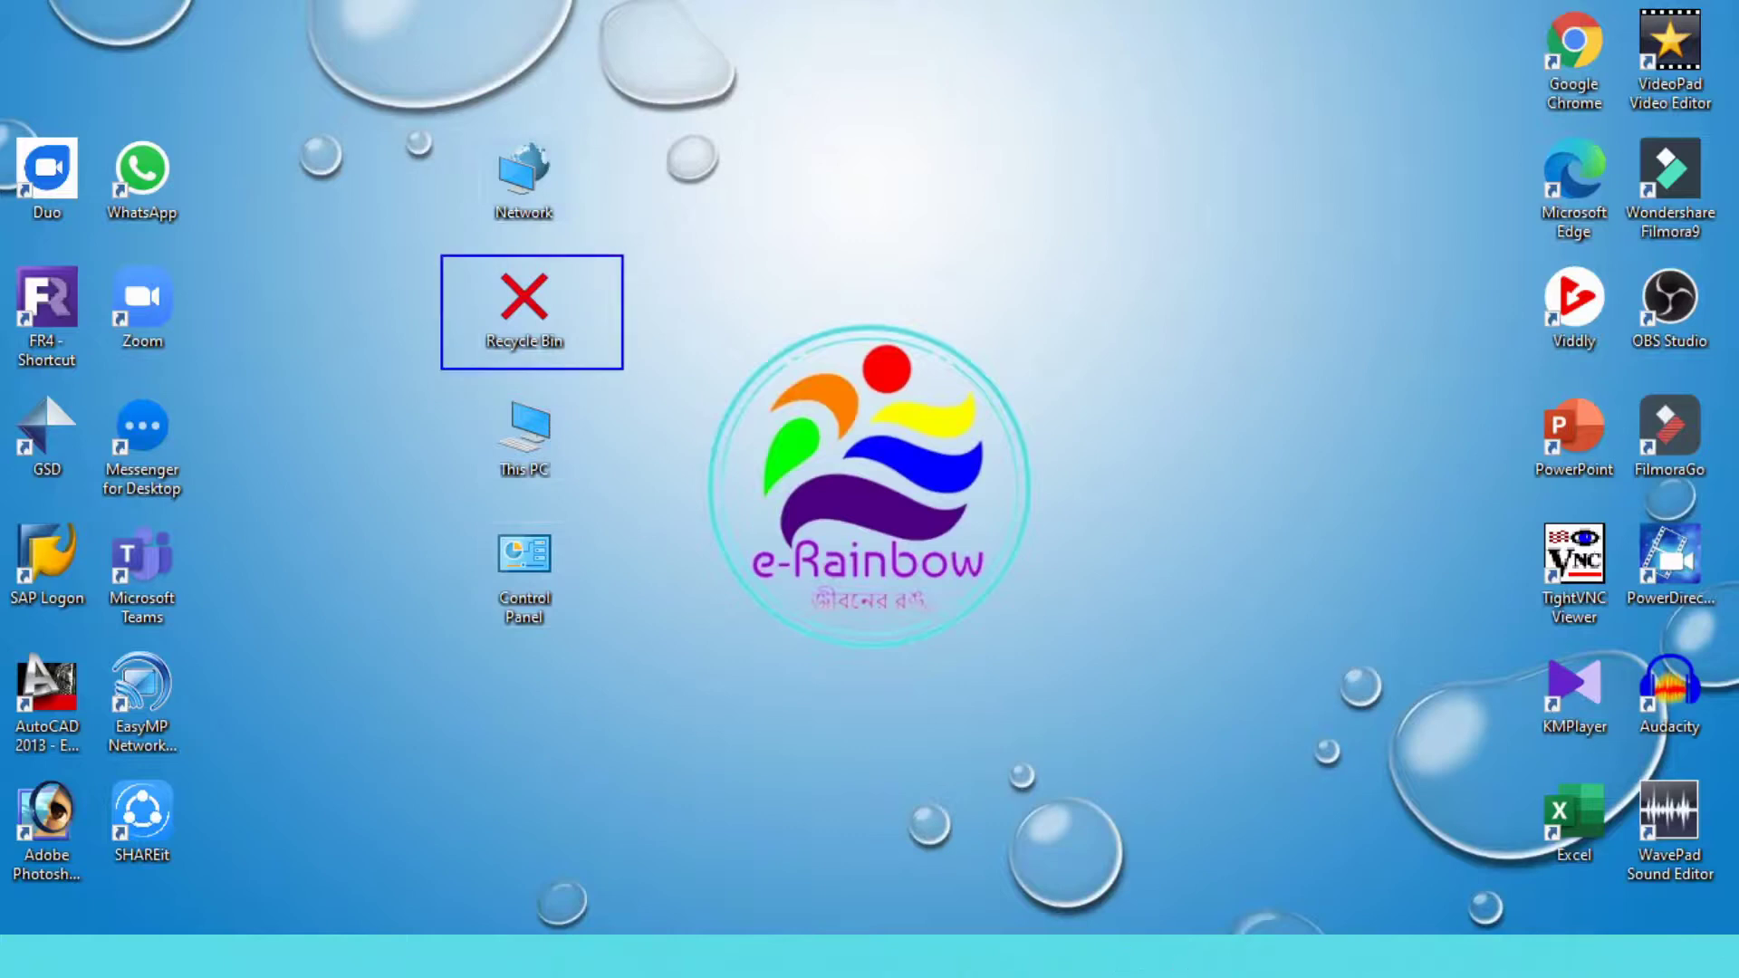
- Empty the Recycle Bin from the desktop and confirm the permanent deletion of its items
right_click(546, 319)
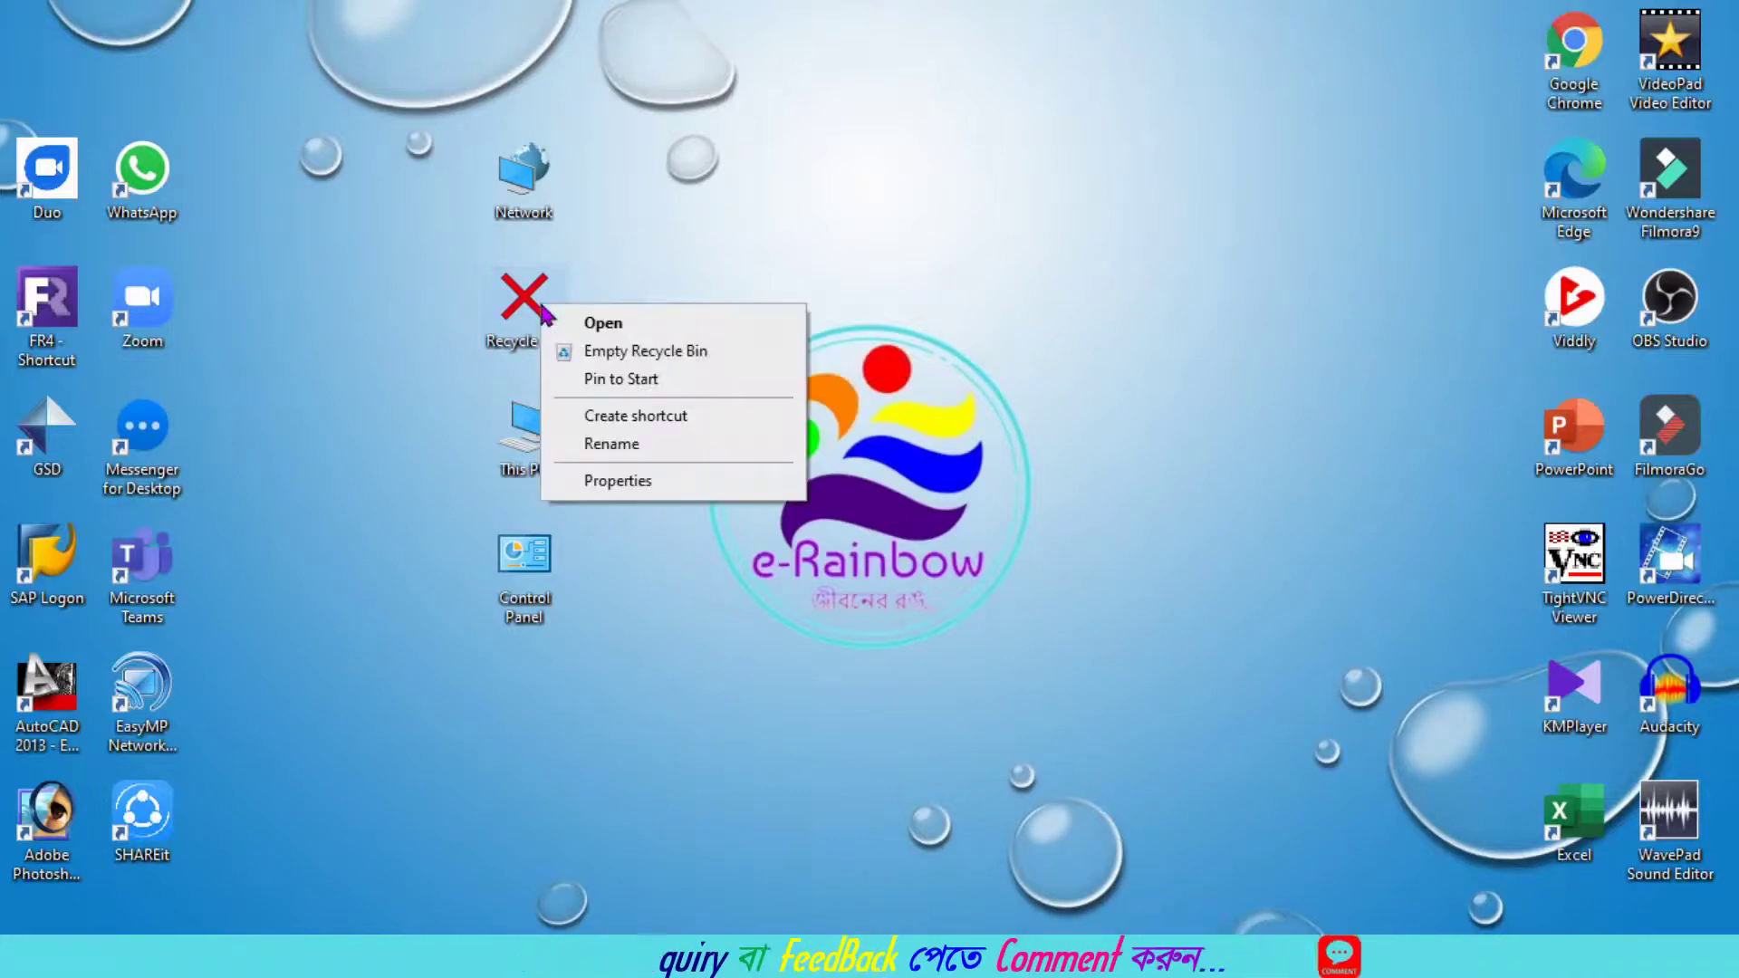
click(645, 353)
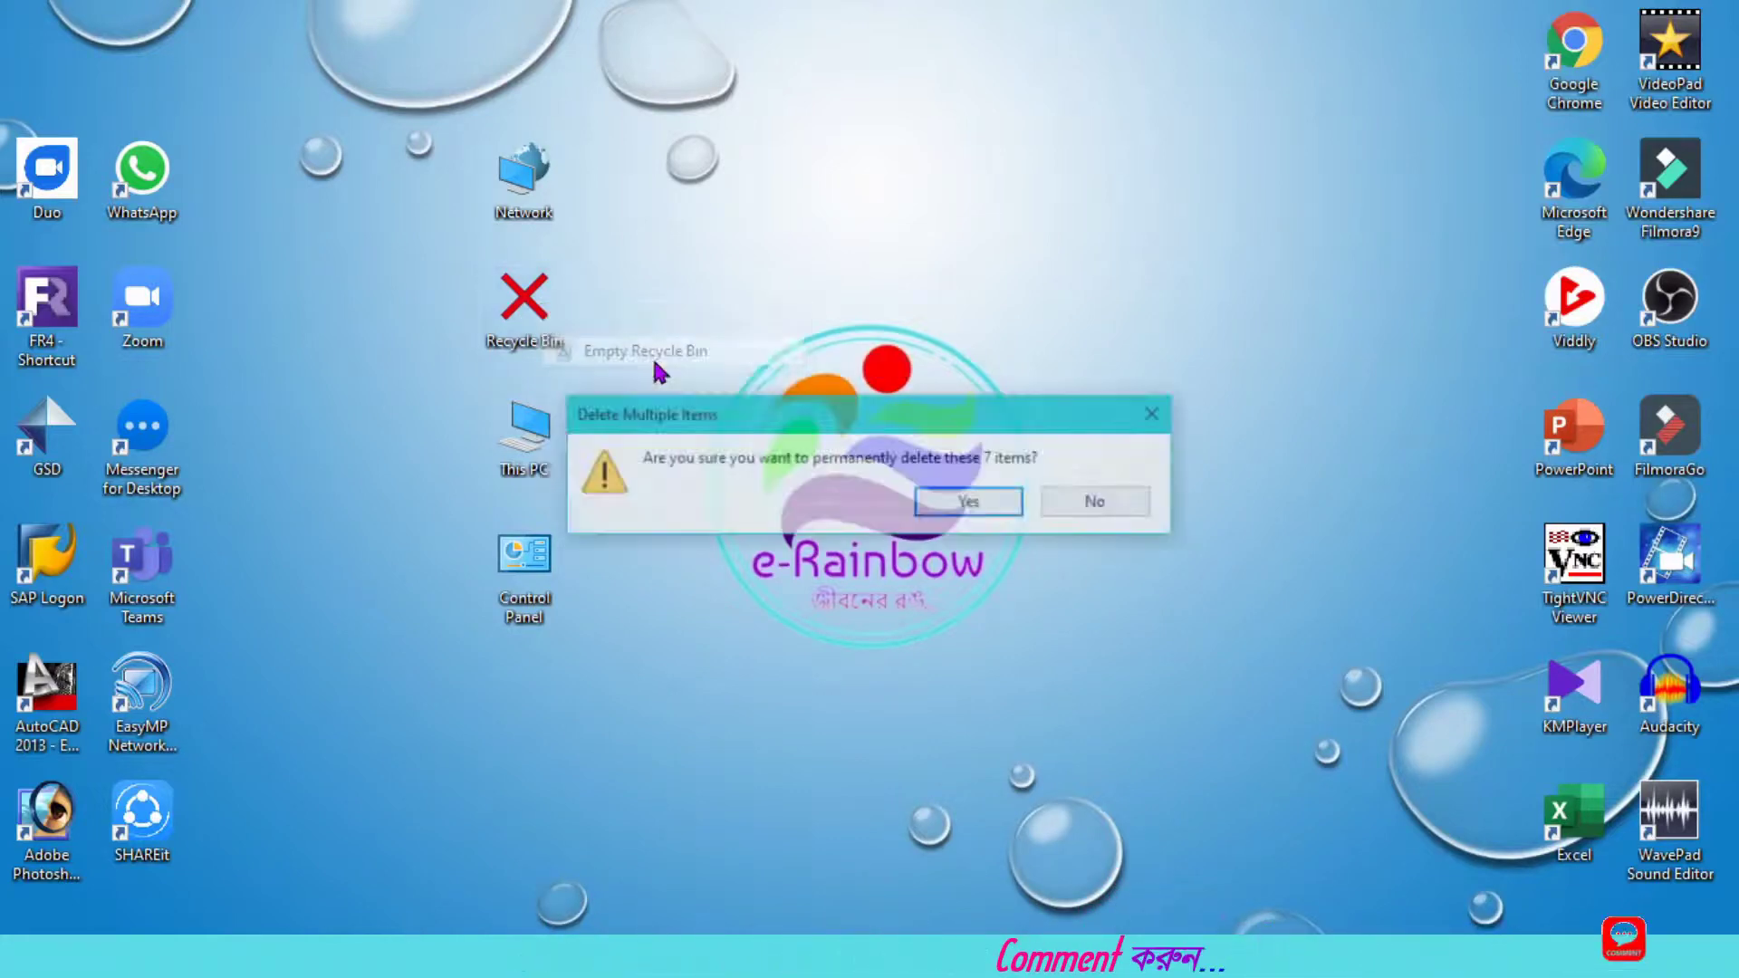
click(967, 507)
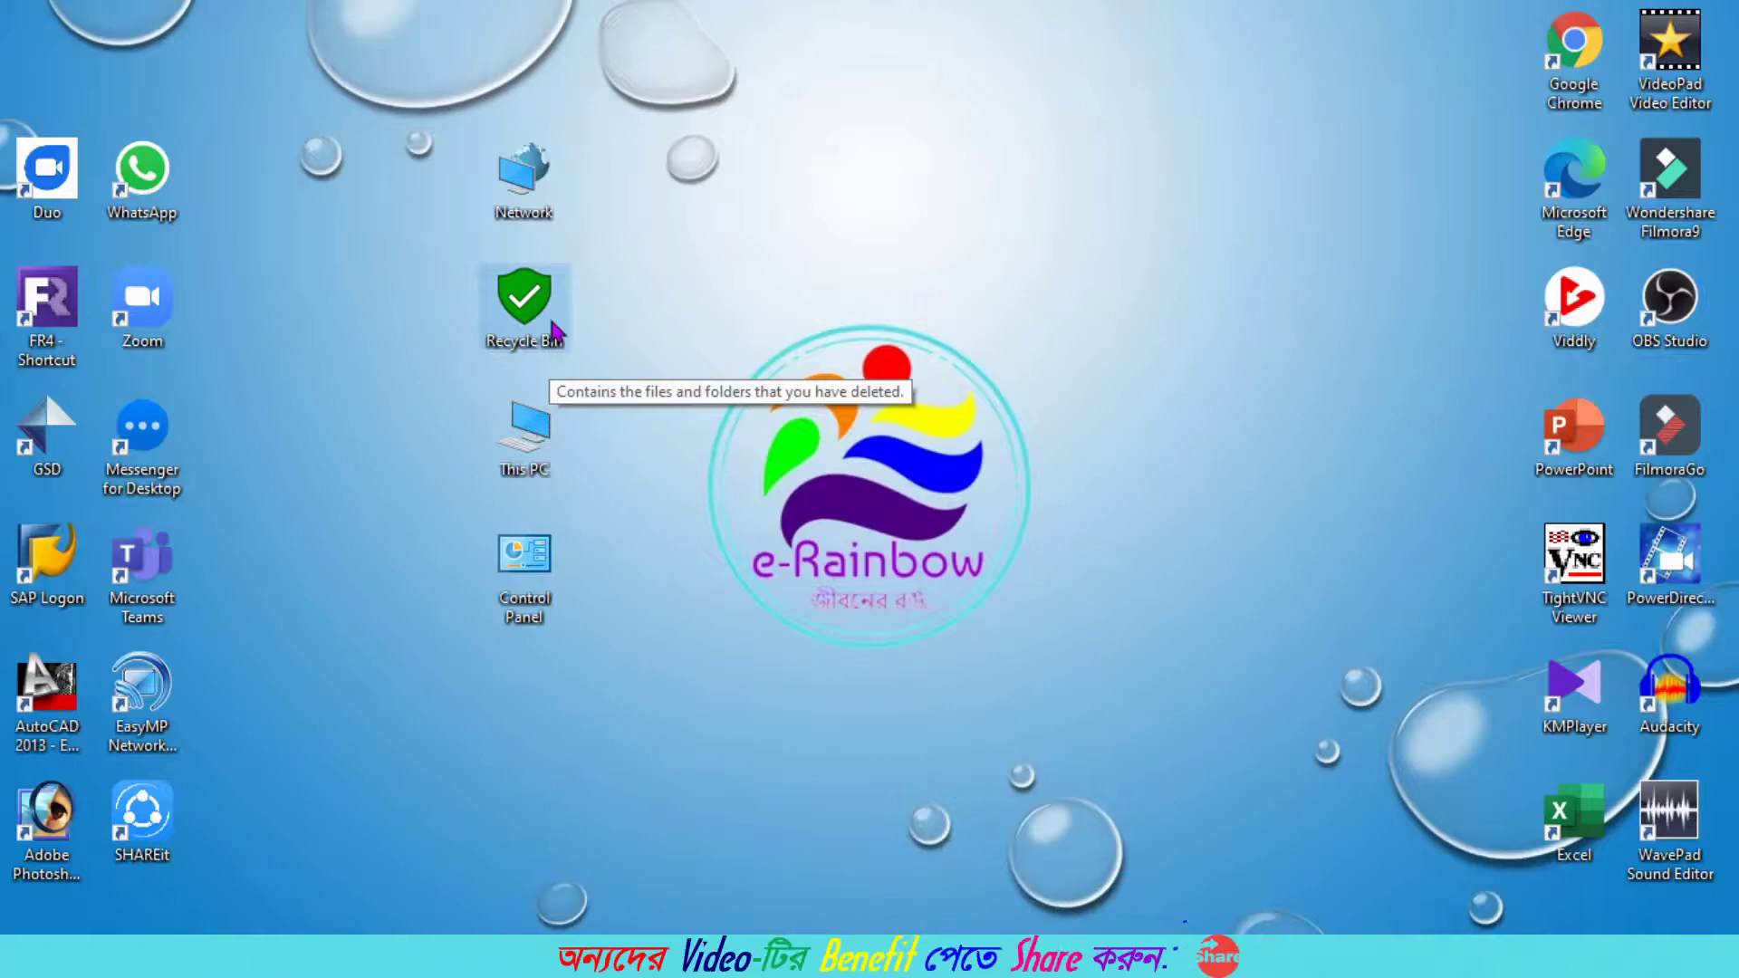
drag(607, 127, 425, 682)
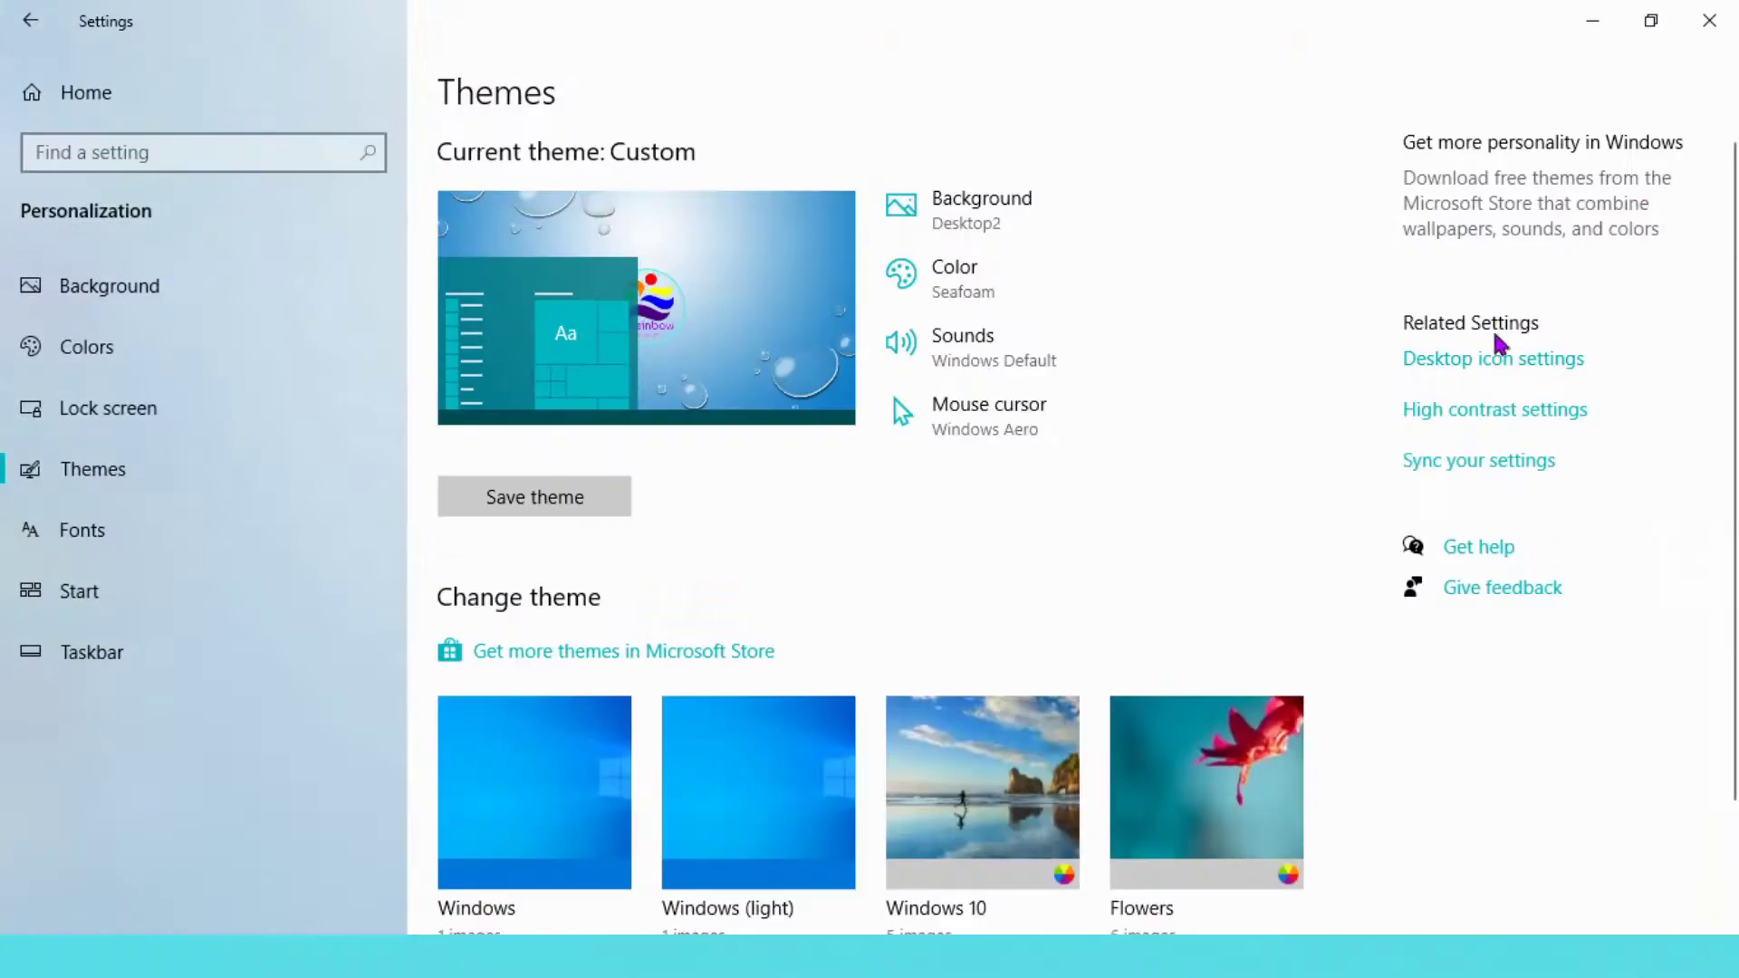
- Change the full and empty Recycle Bin icons back to the standard bin images and minimise the Settings window
click(1495, 360)
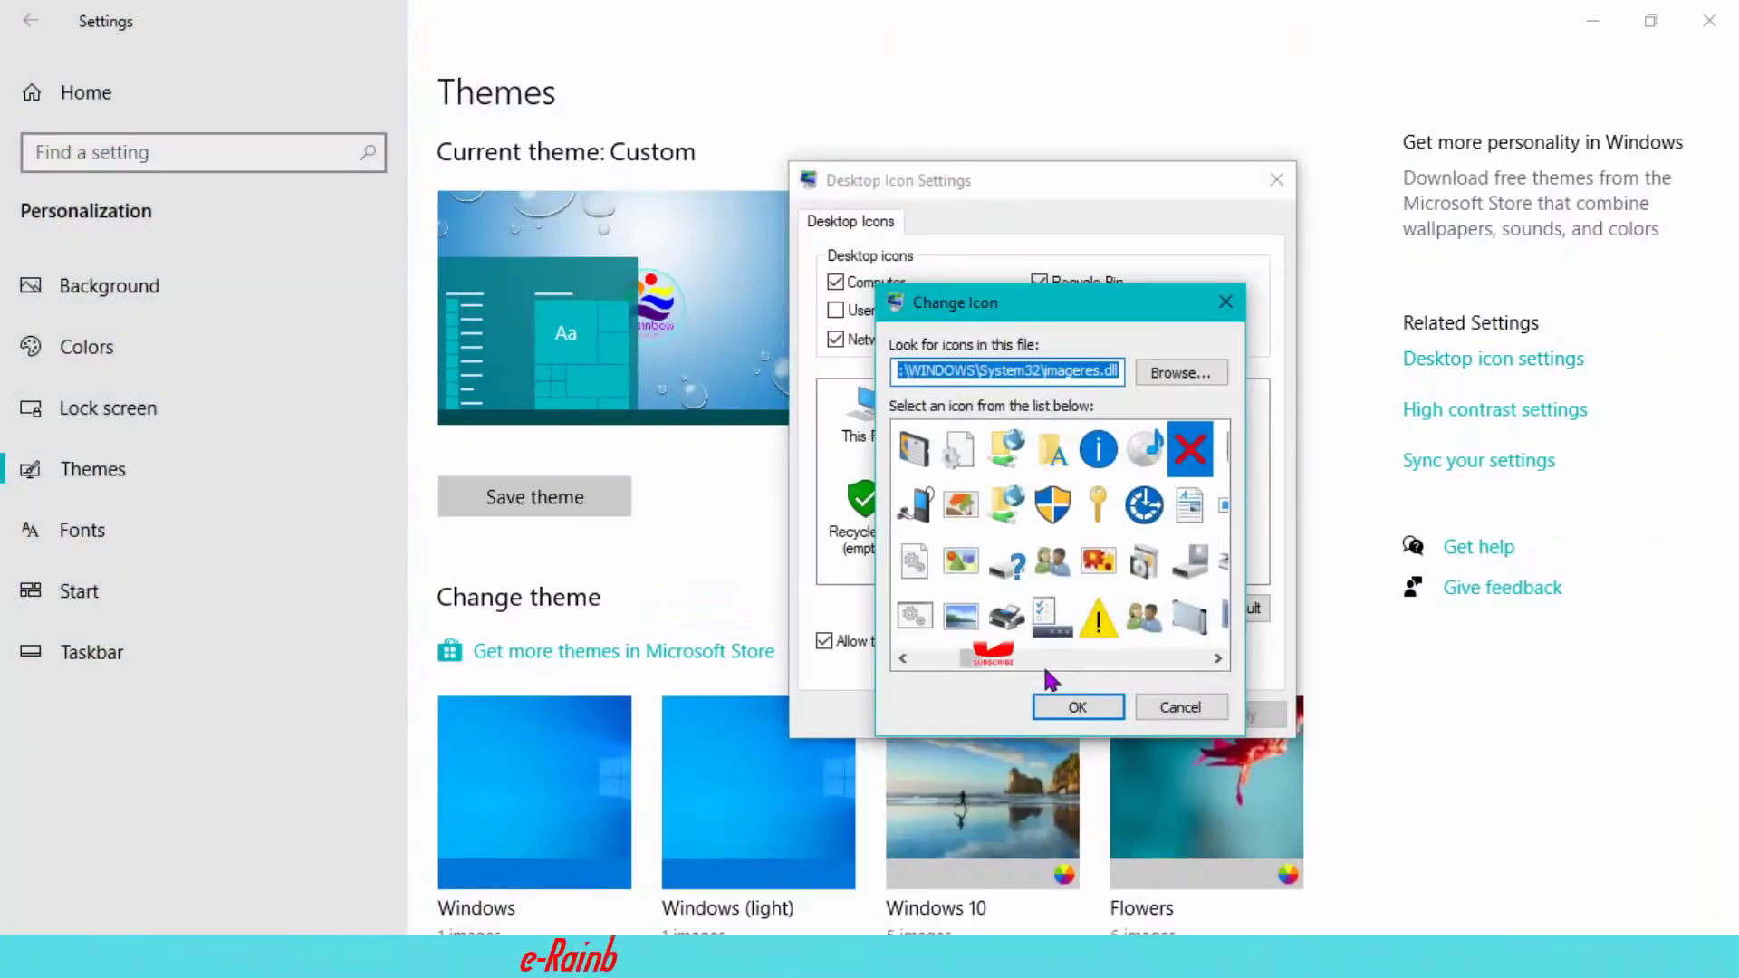
scroll(1051, 634, down, 3)
click(1076, 707)
click(1092, 608)
click(1076, 707)
click(1042, 714)
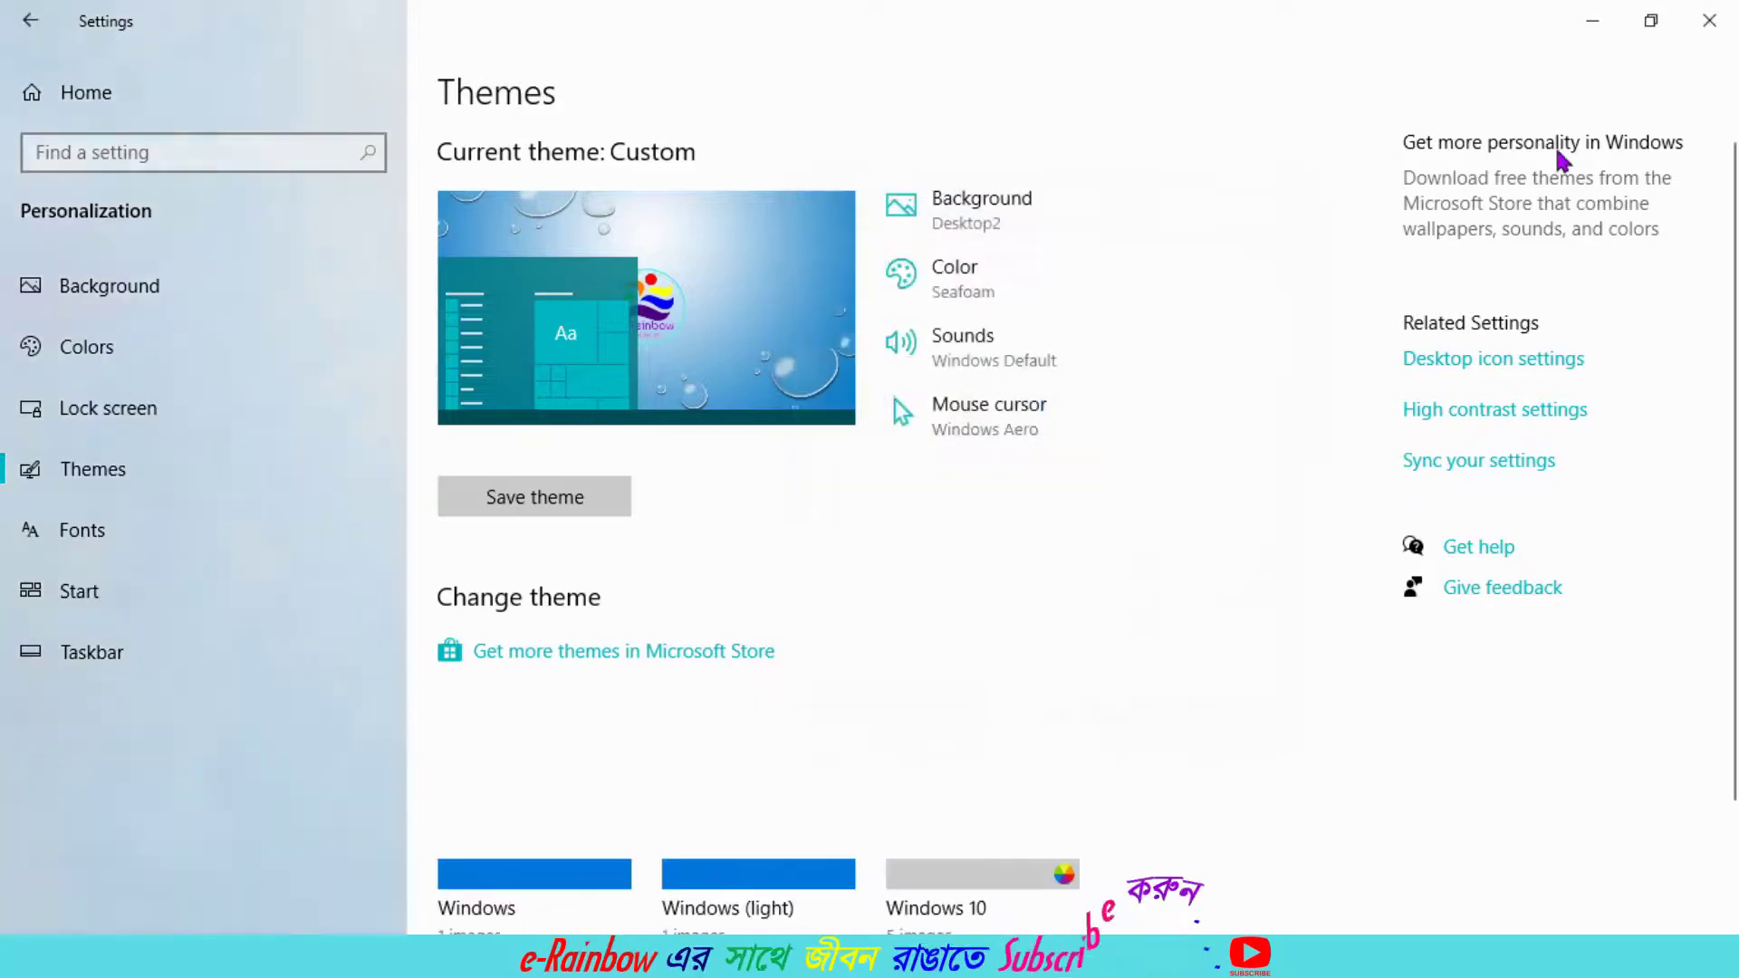
click(1594, 22)
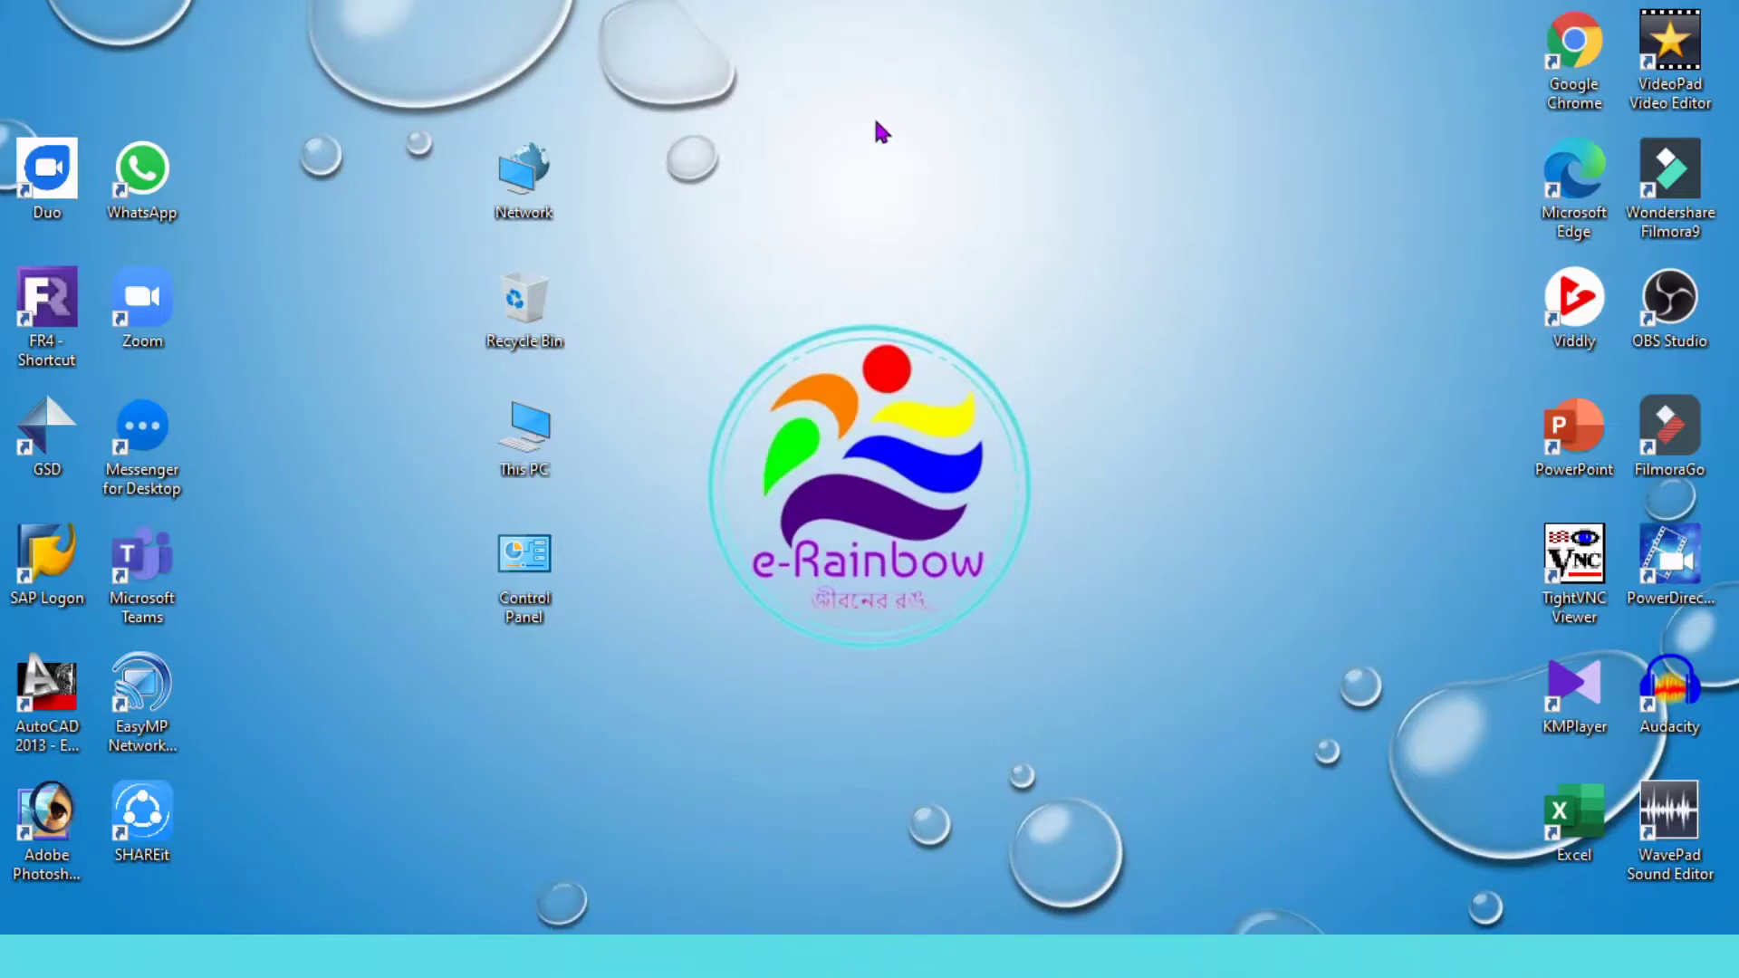
- Hide all desktop icons by turning off the Show desktop icons view option
right_click(800, 55)
mouse_move(828, 65)
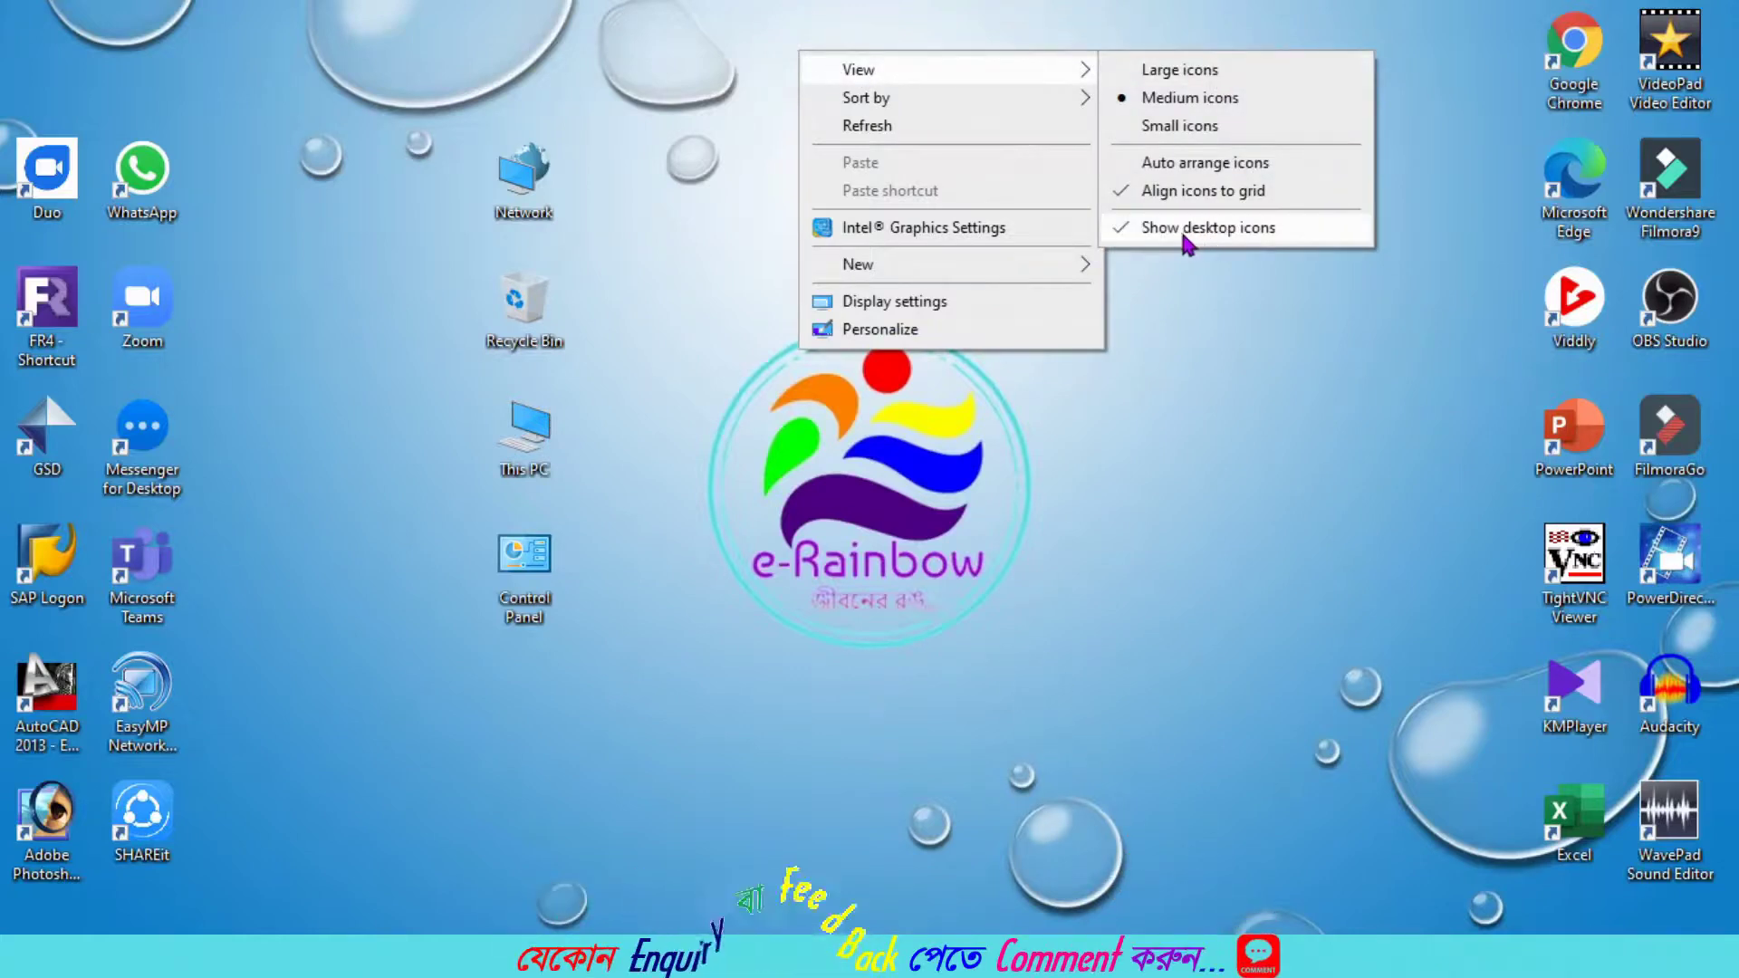
click(1137, 226)
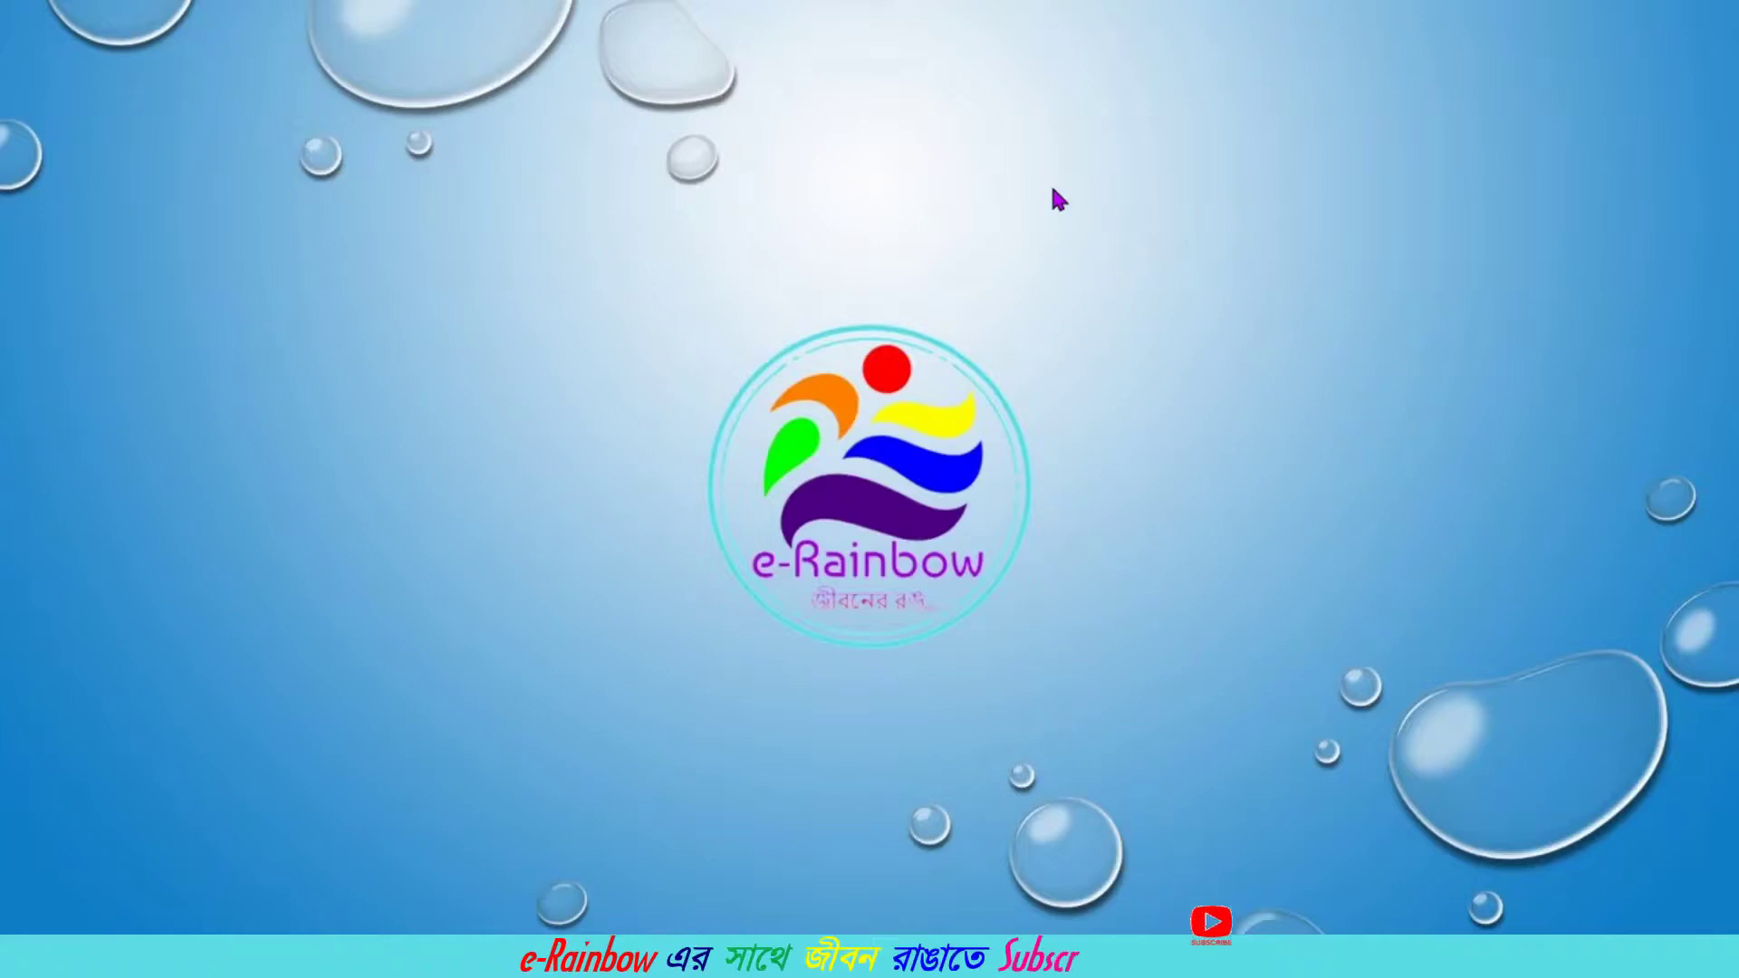
- Turn the Show desktop icons view option back on
right_click(977, 113)
mouse_move(998, 130)
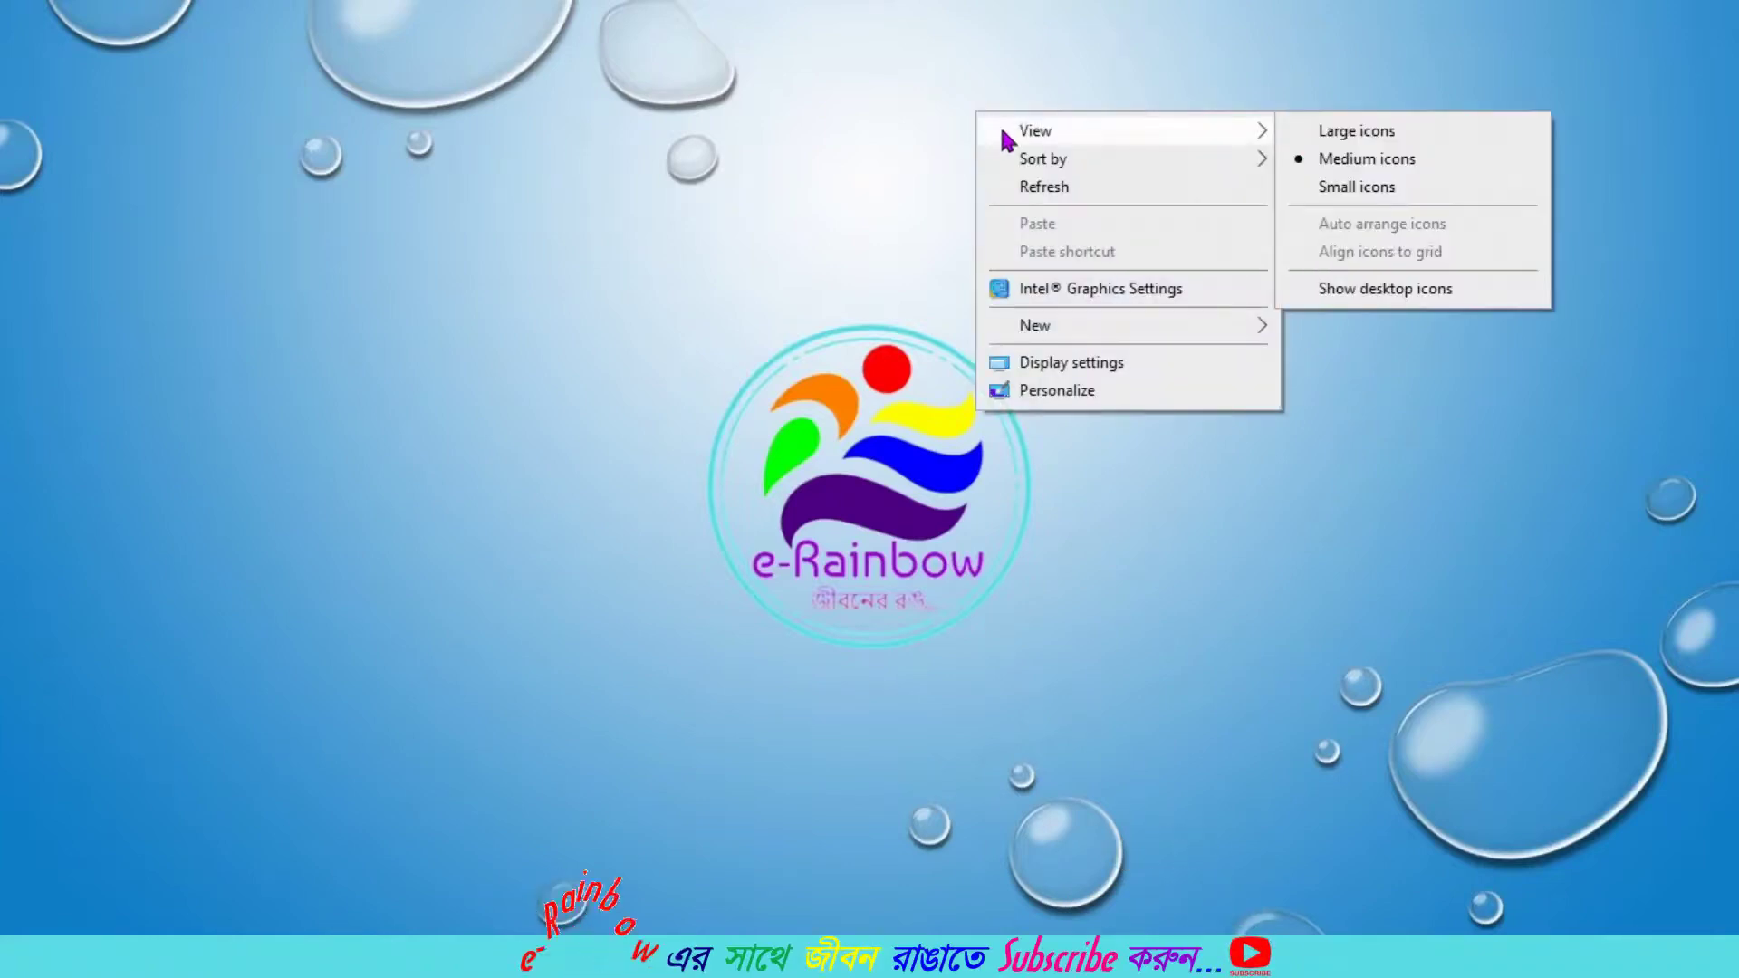
click(1347, 290)
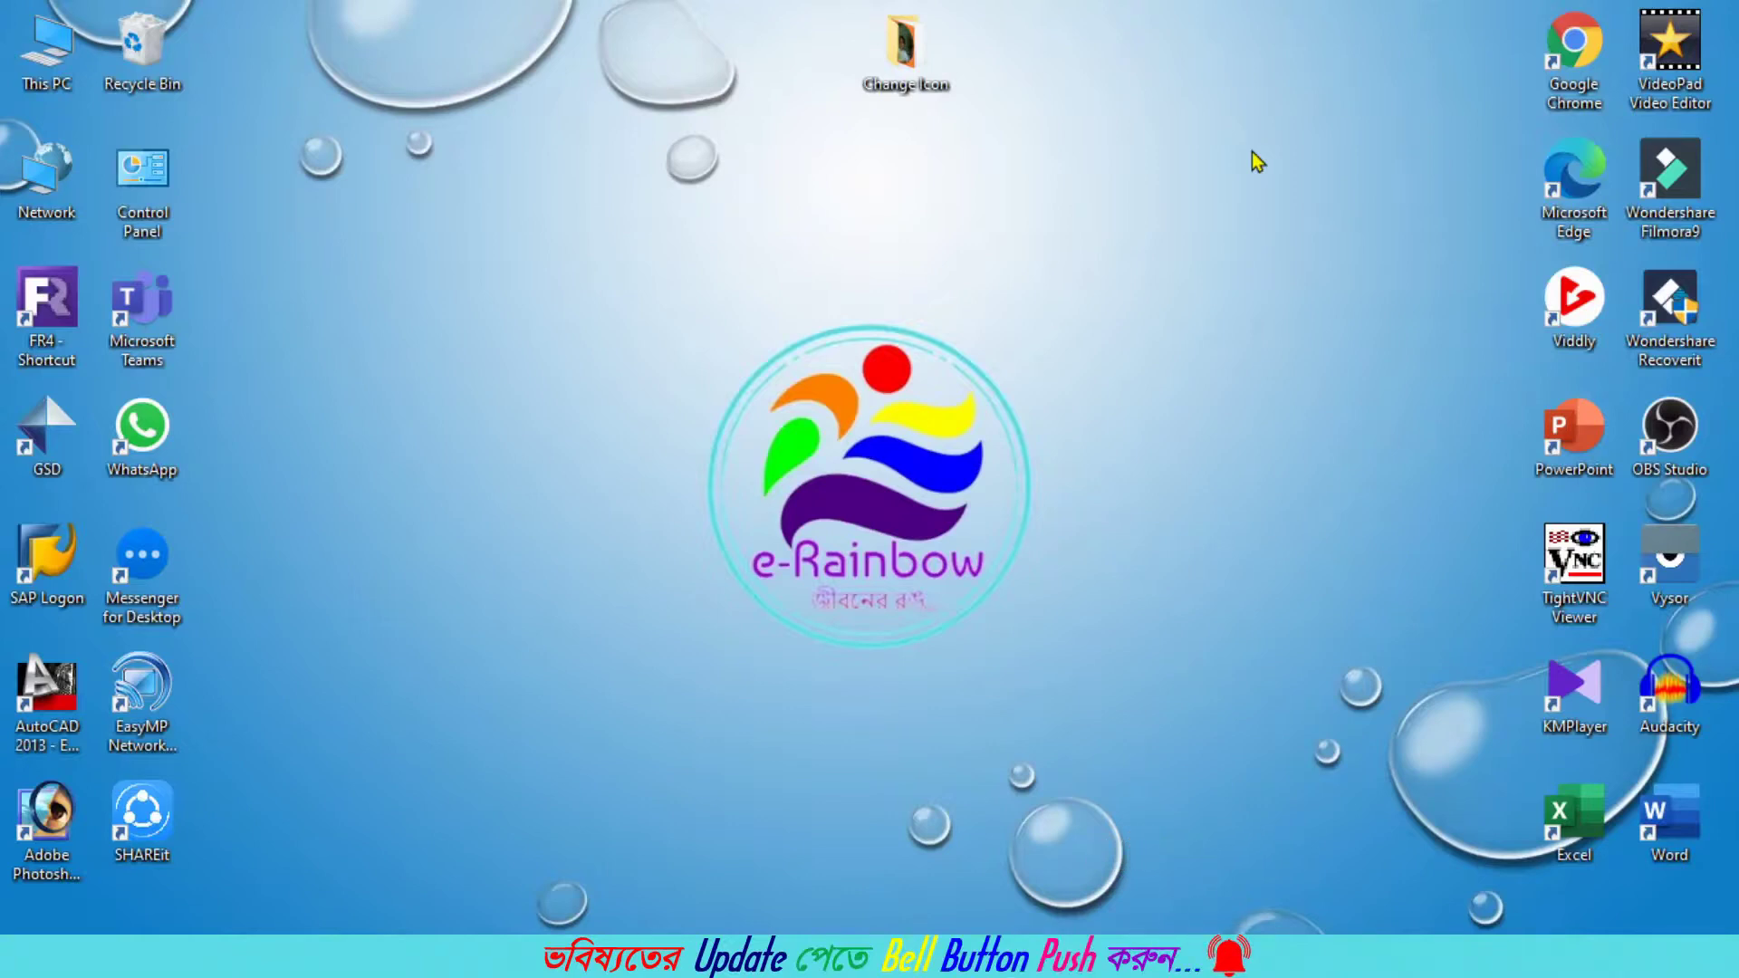
- Change the Google Chrome desktop shortcut's icon to the yellow Chrome icon and apply it with administrator permission
right_click(1542, 50)
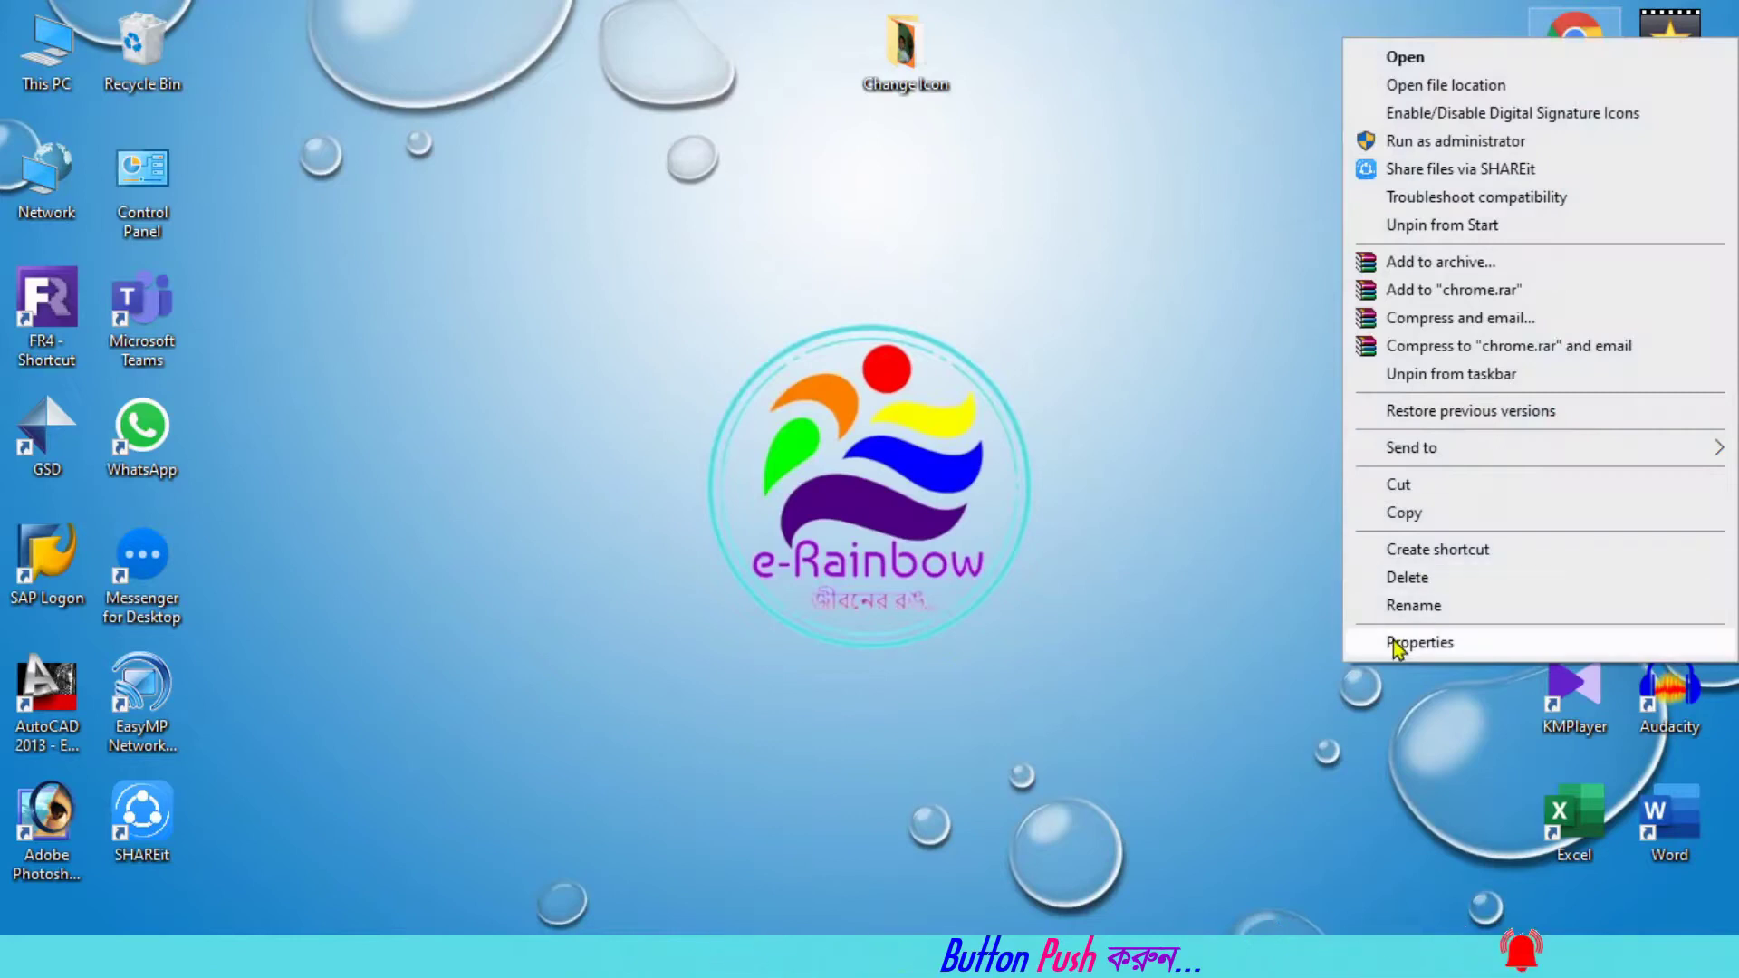
click(1418, 642)
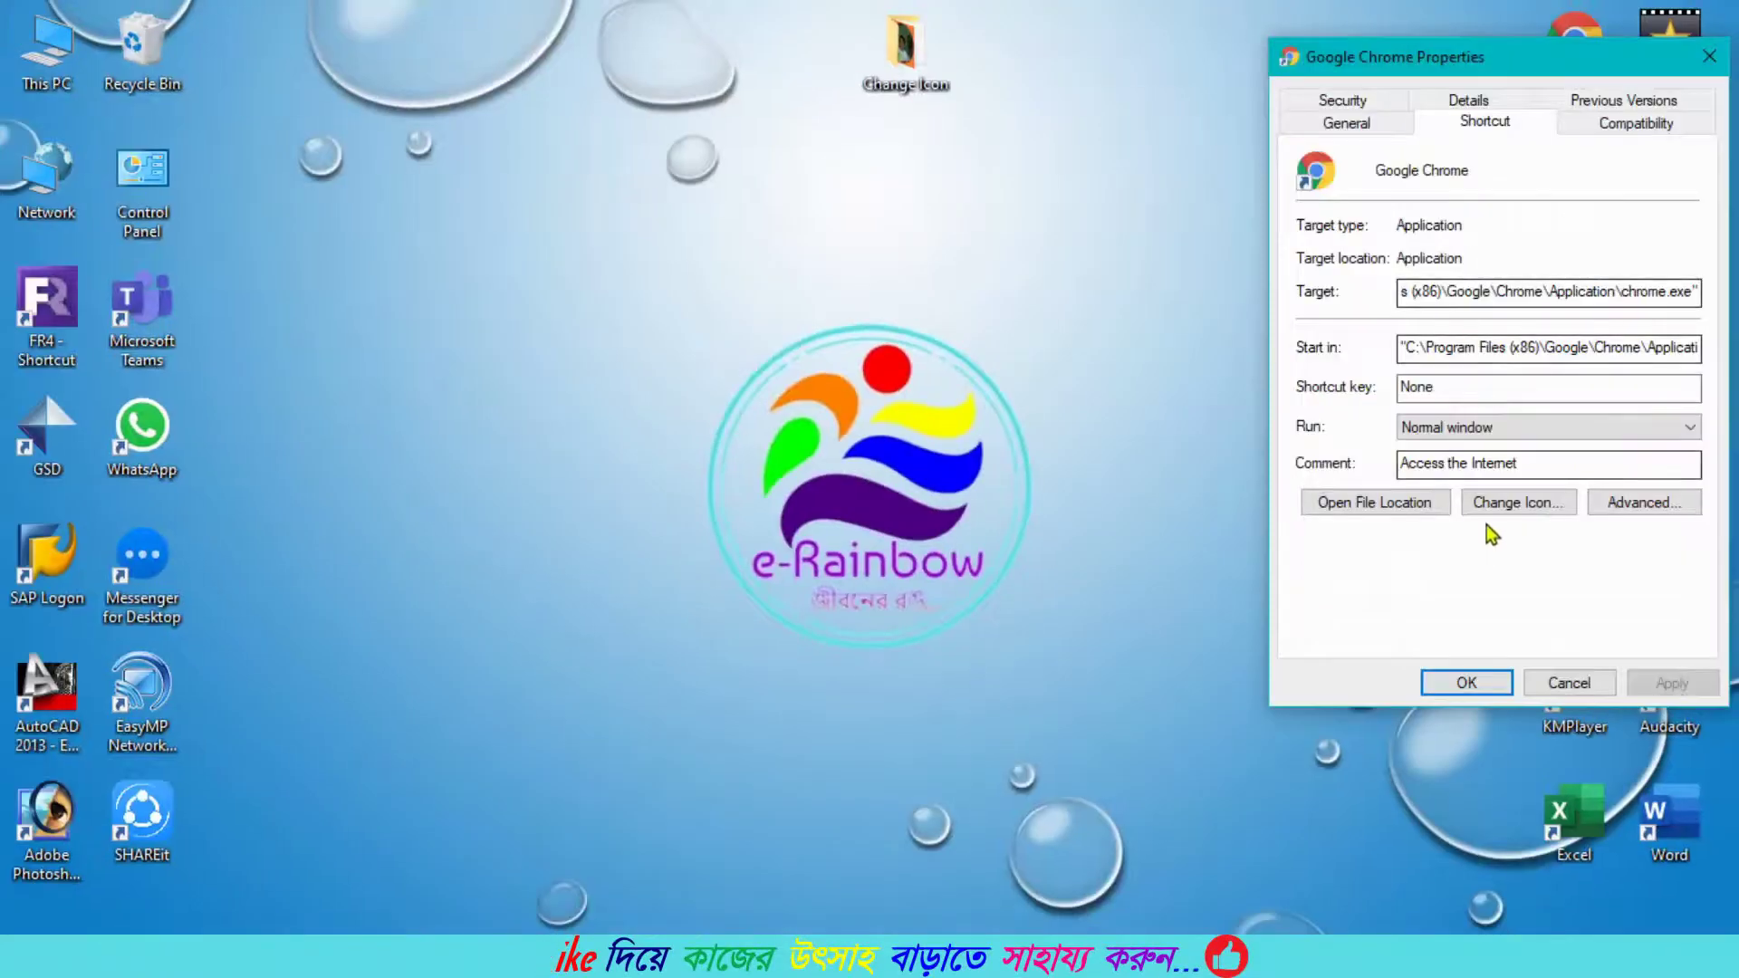
click(1551, 869)
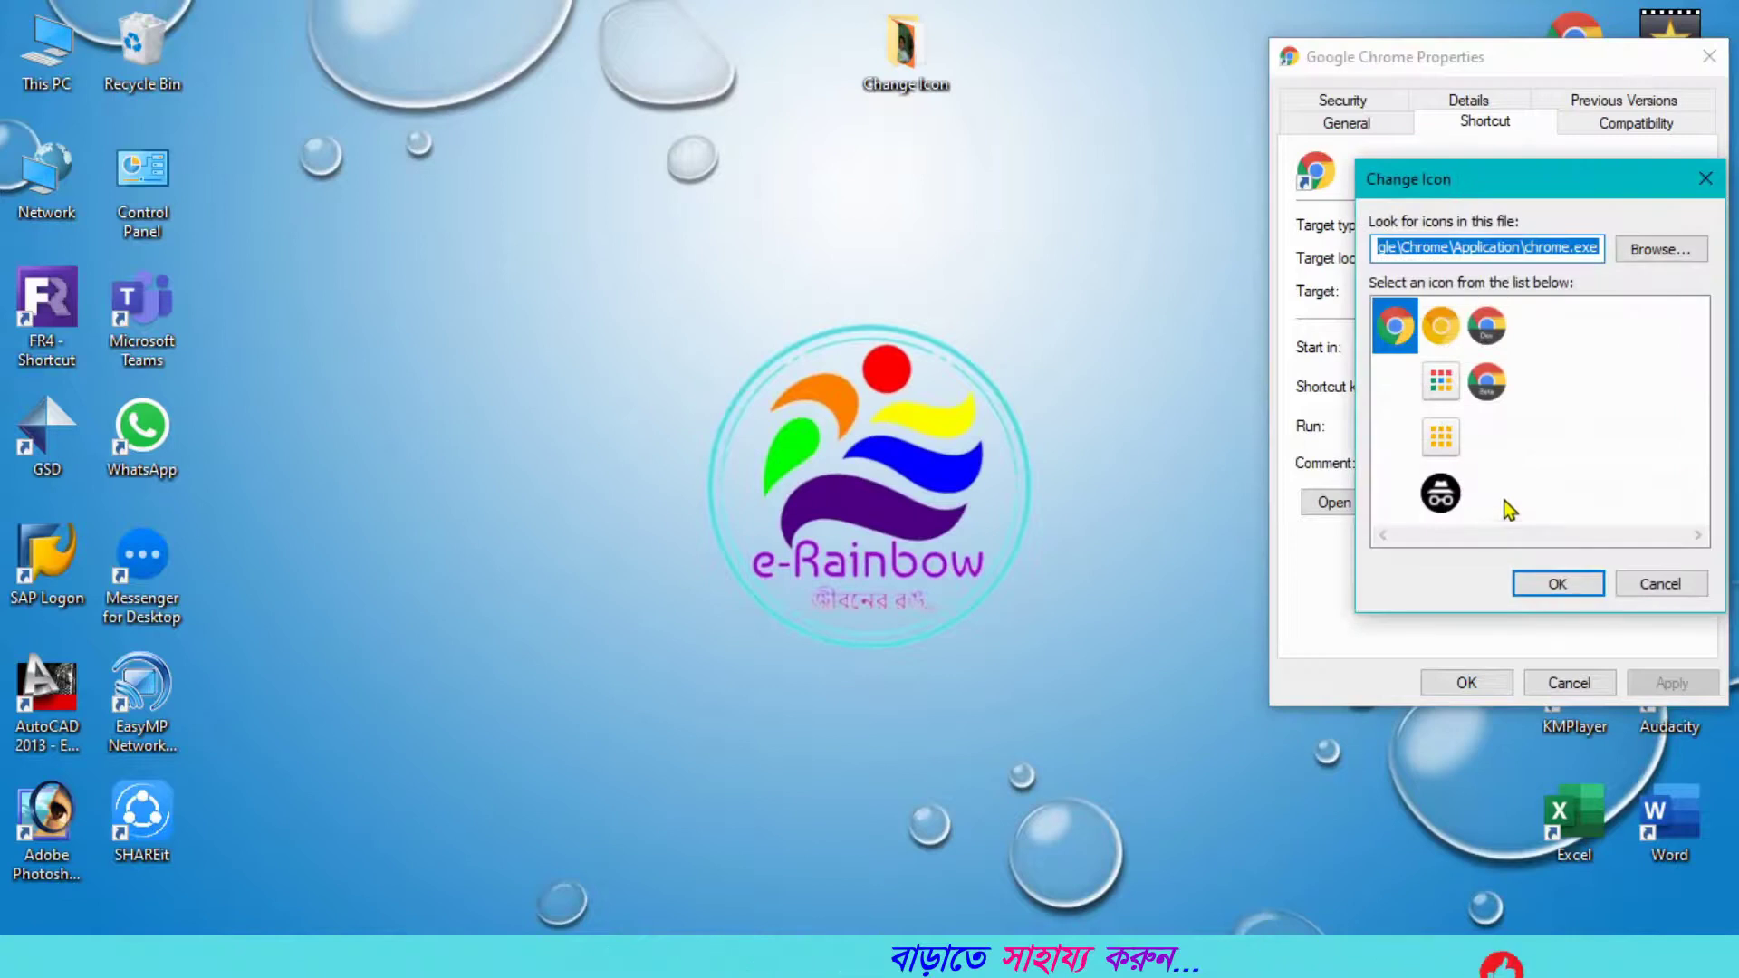
click(1442, 328)
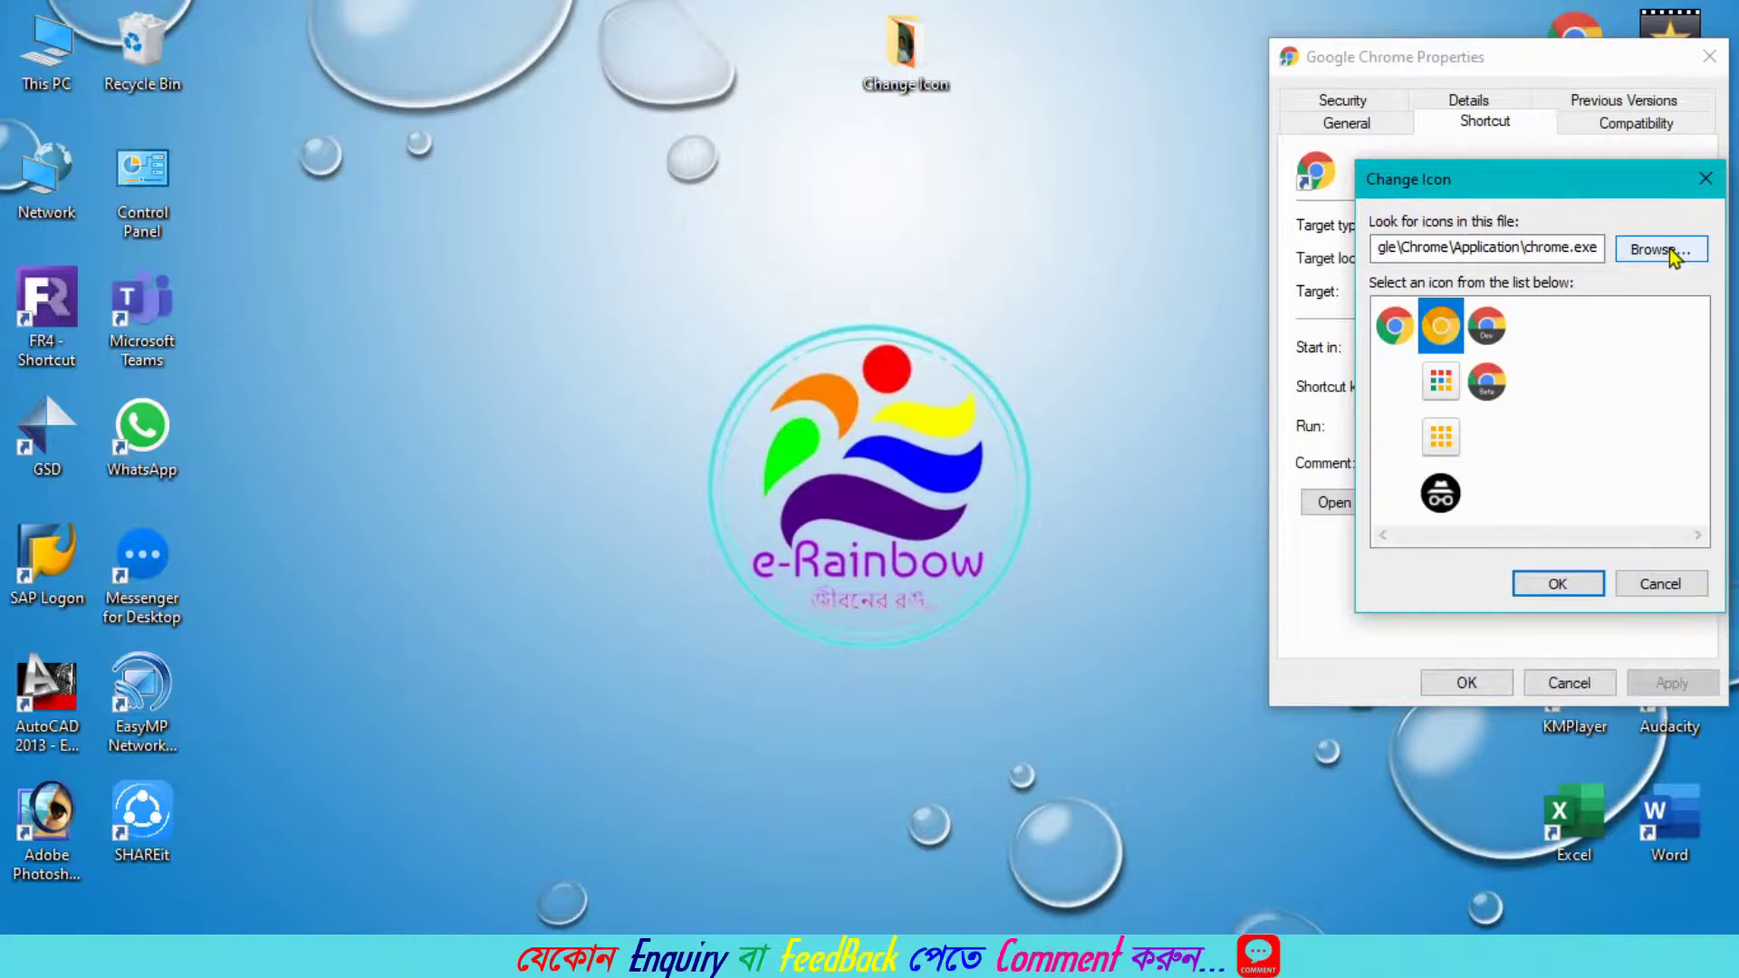
click(1554, 587)
click(1659, 709)
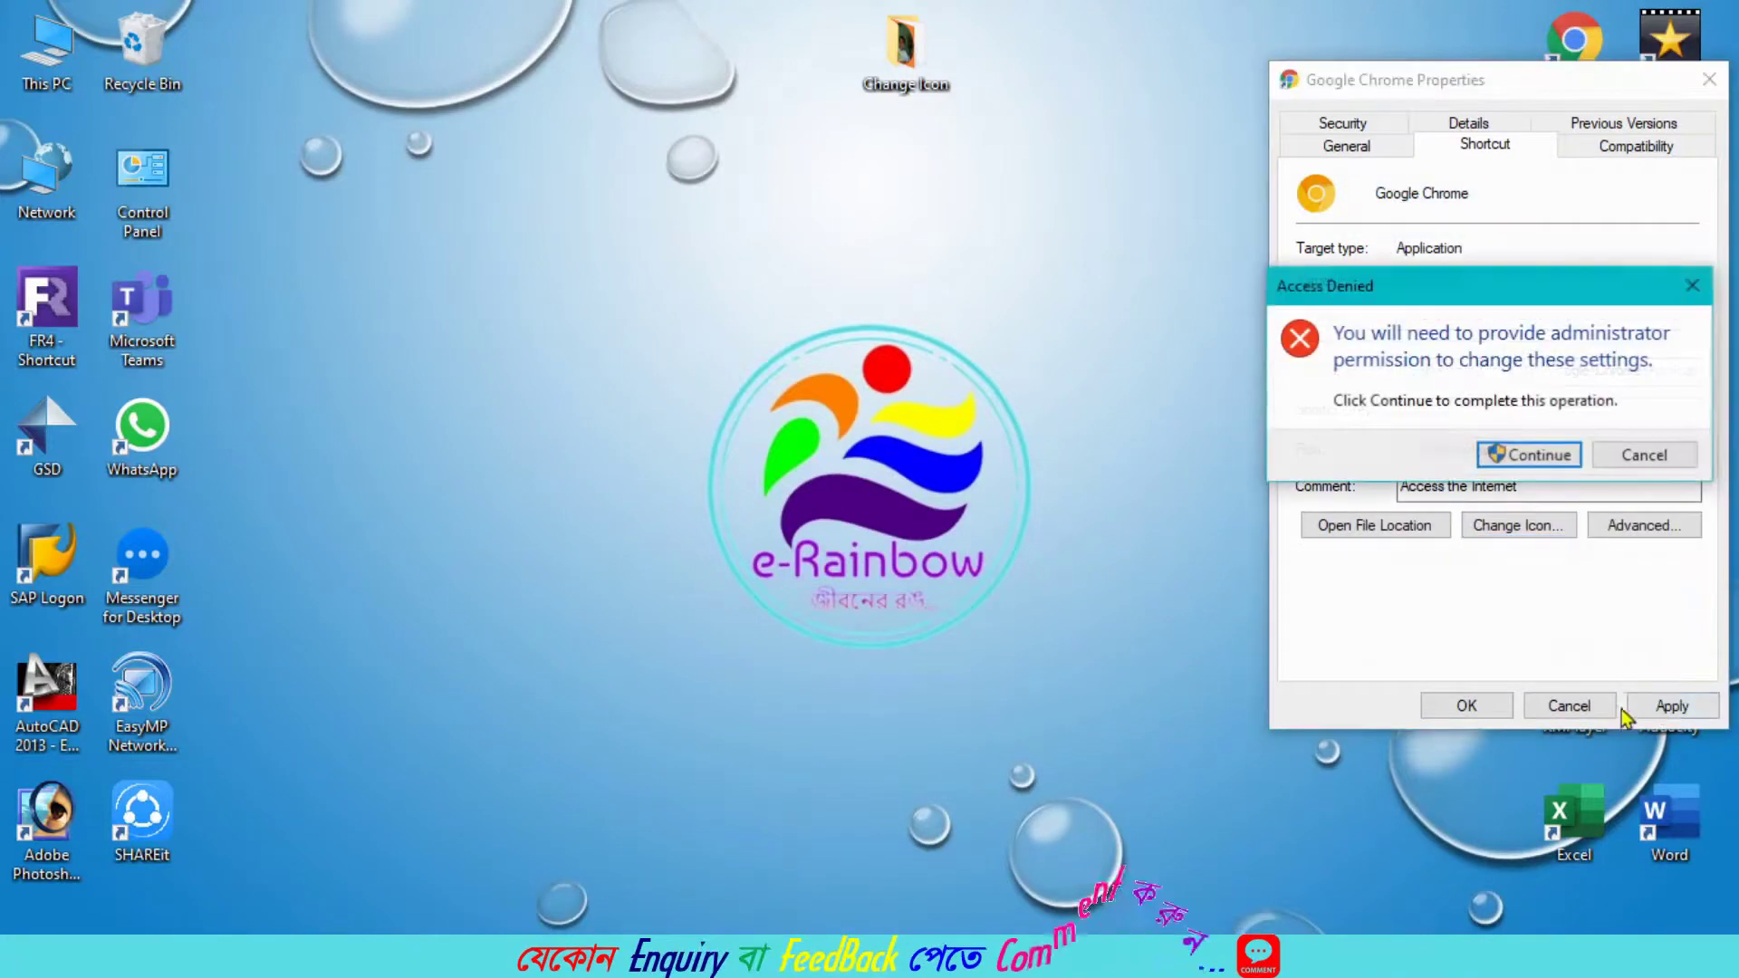
click(1535, 454)
click(1466, 706)
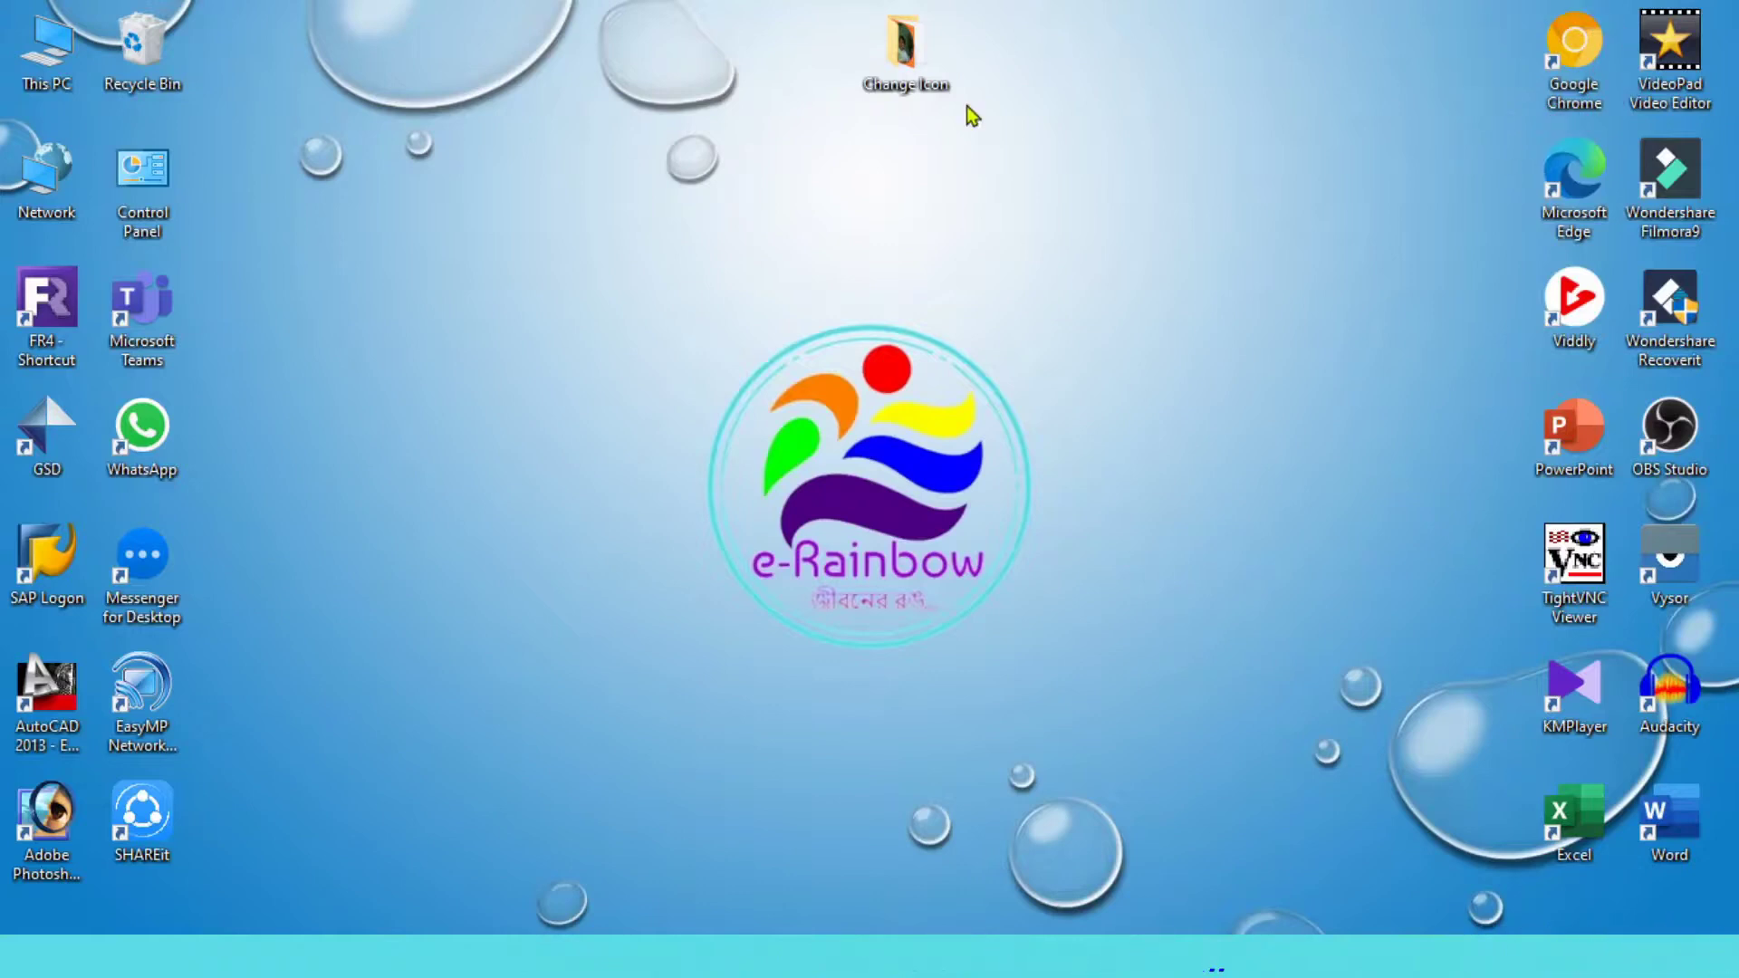
- Change the icon of the Change Icon folder to the green tree from SHELL32.dll and refresh the desktop
right_click(911, 47)
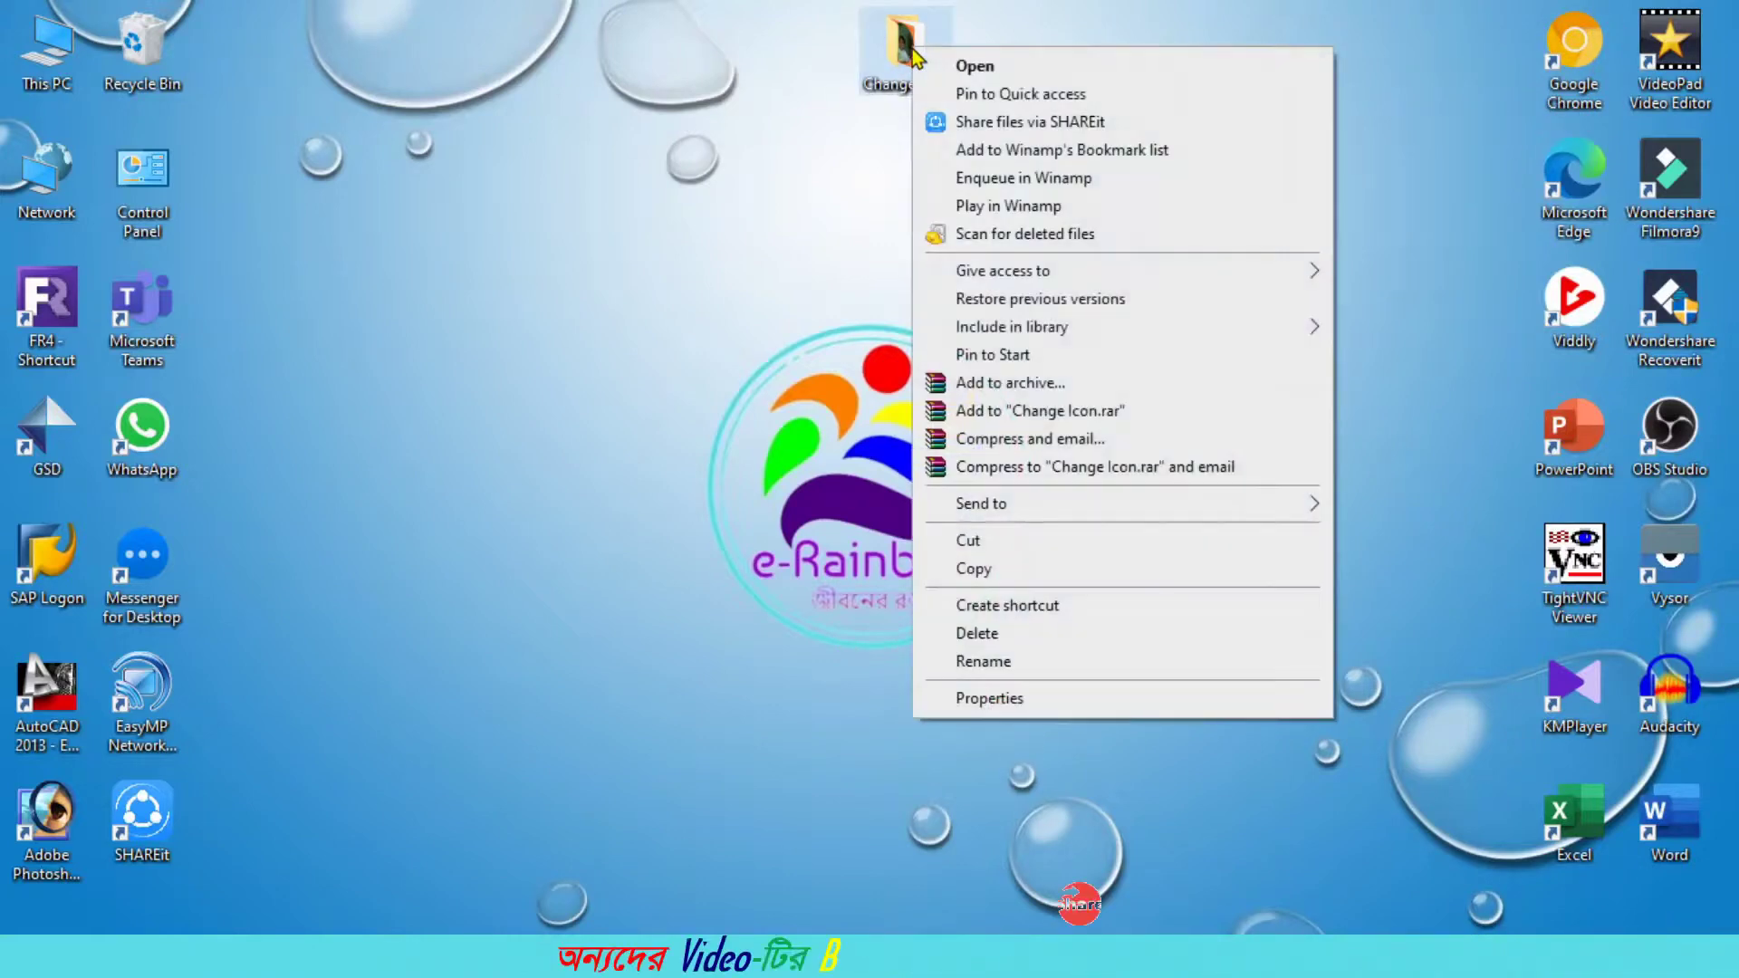
click(1020, 699)
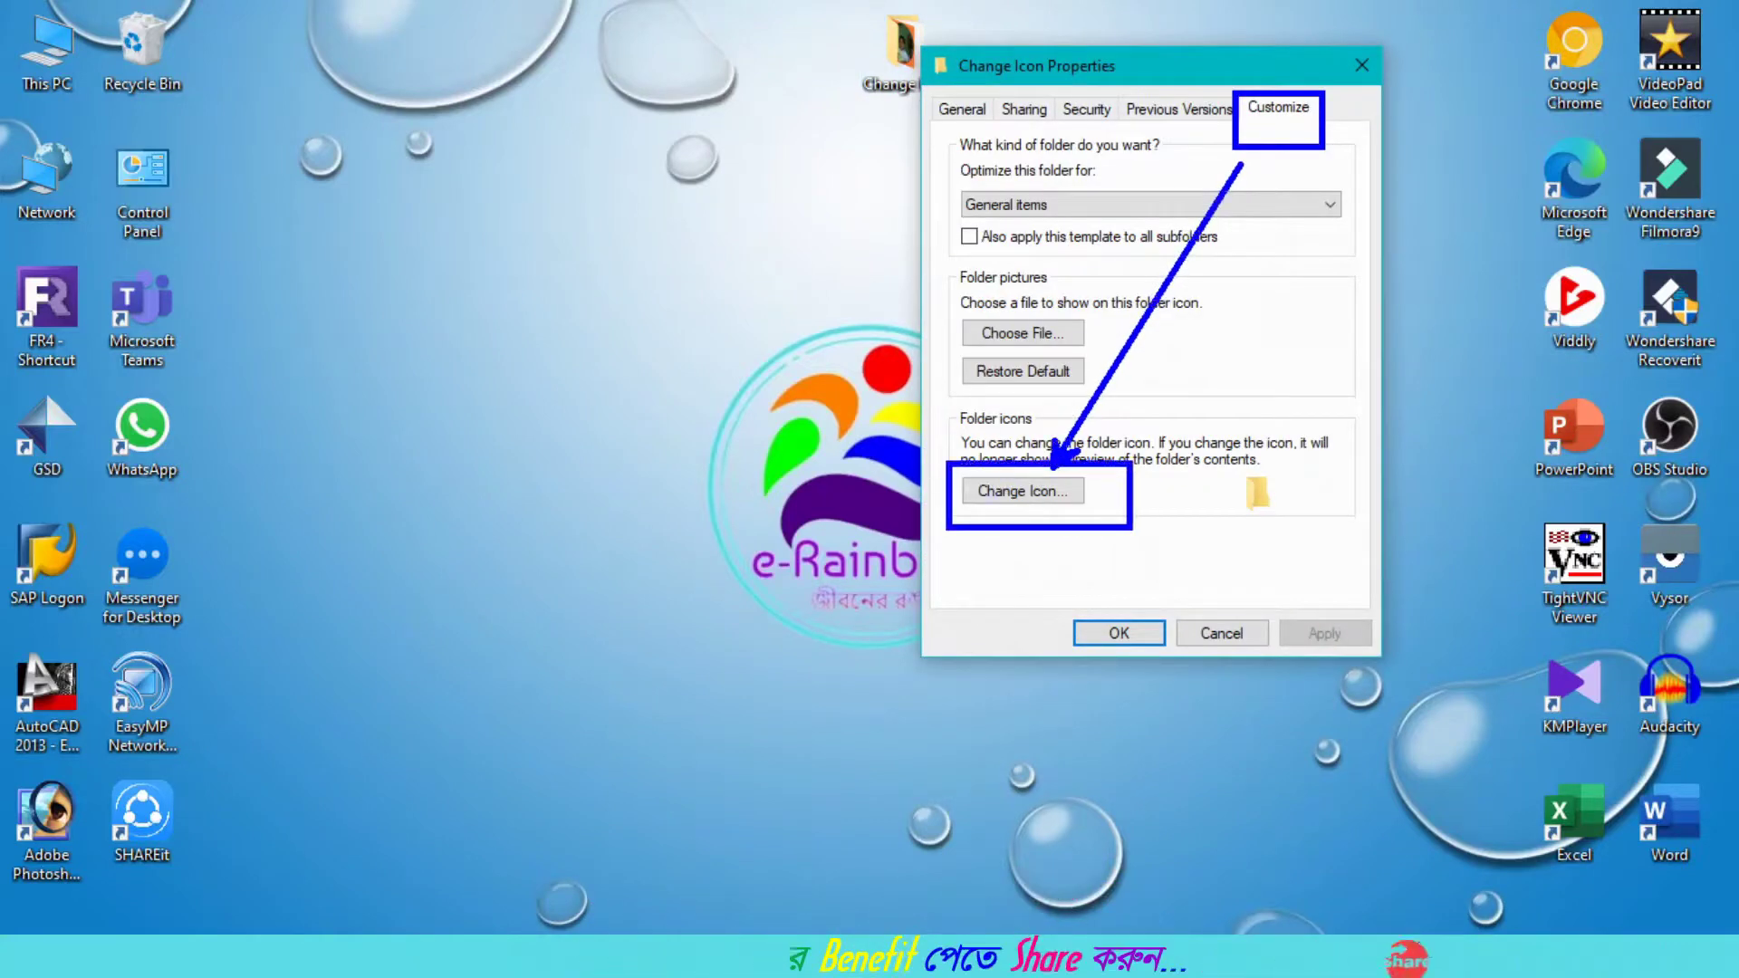
click(1023, 490)
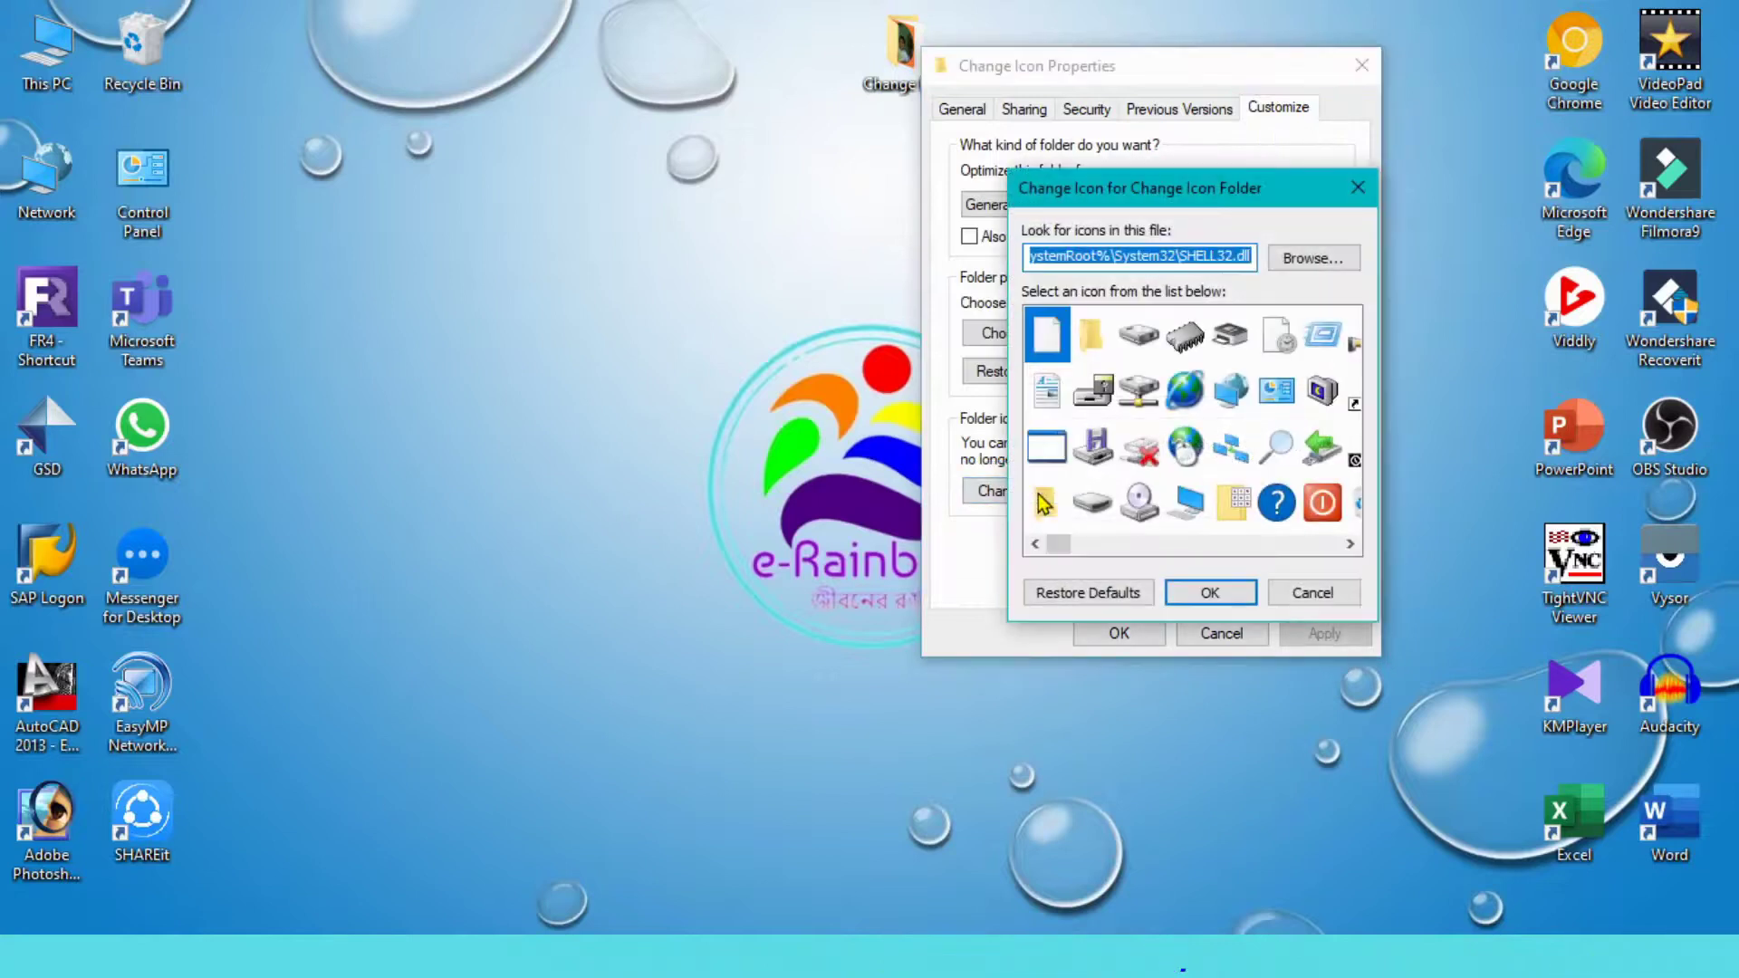
click(1351, 544)
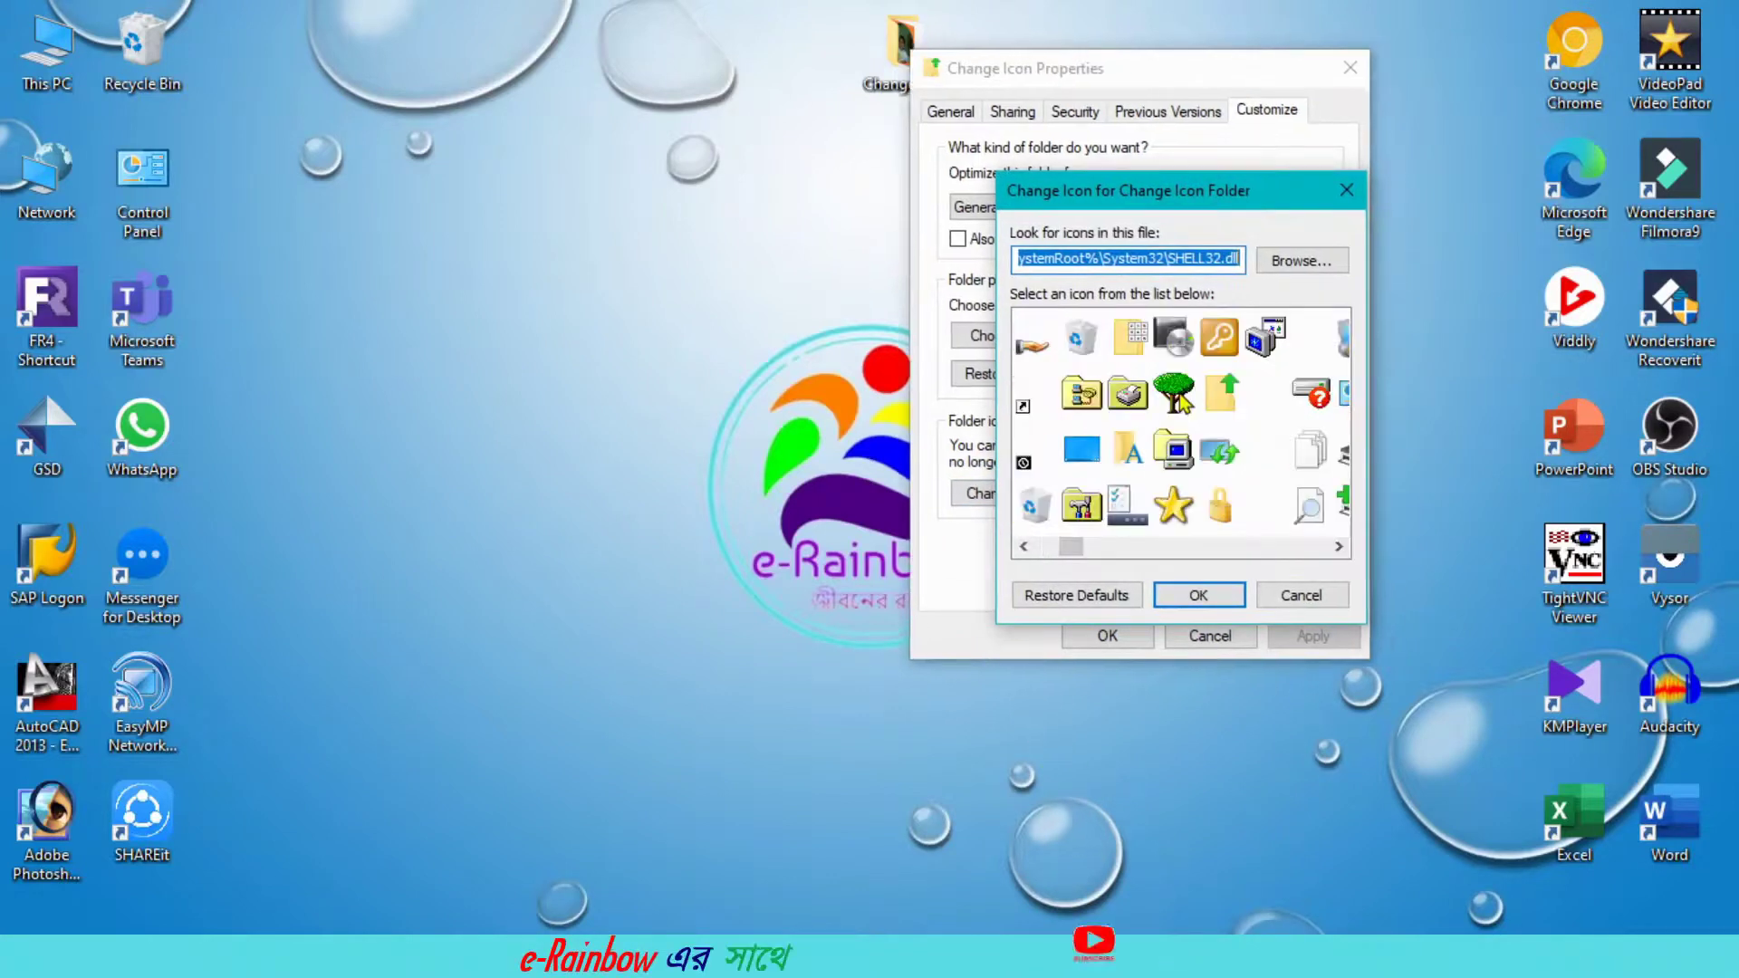
click(1174, 392)
click(1200, 605)
click(1312, 635)
click(1107, 636)
right_click(1009, 164)
click(1063, 247)
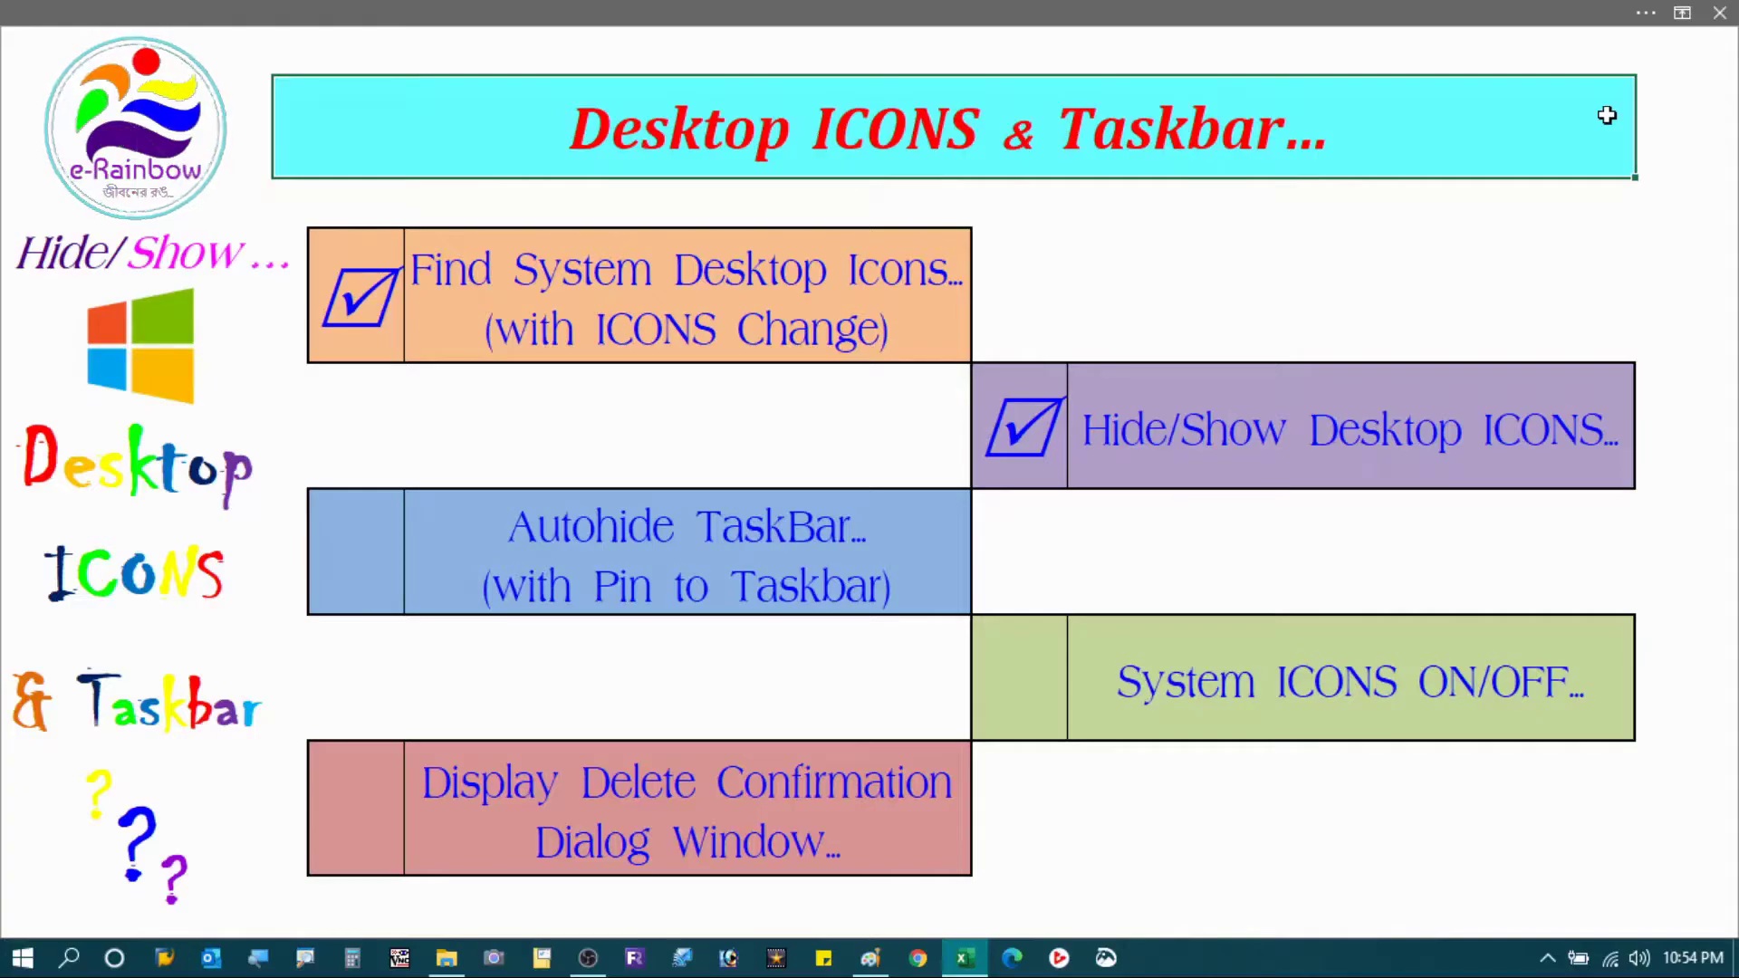
key(Right)
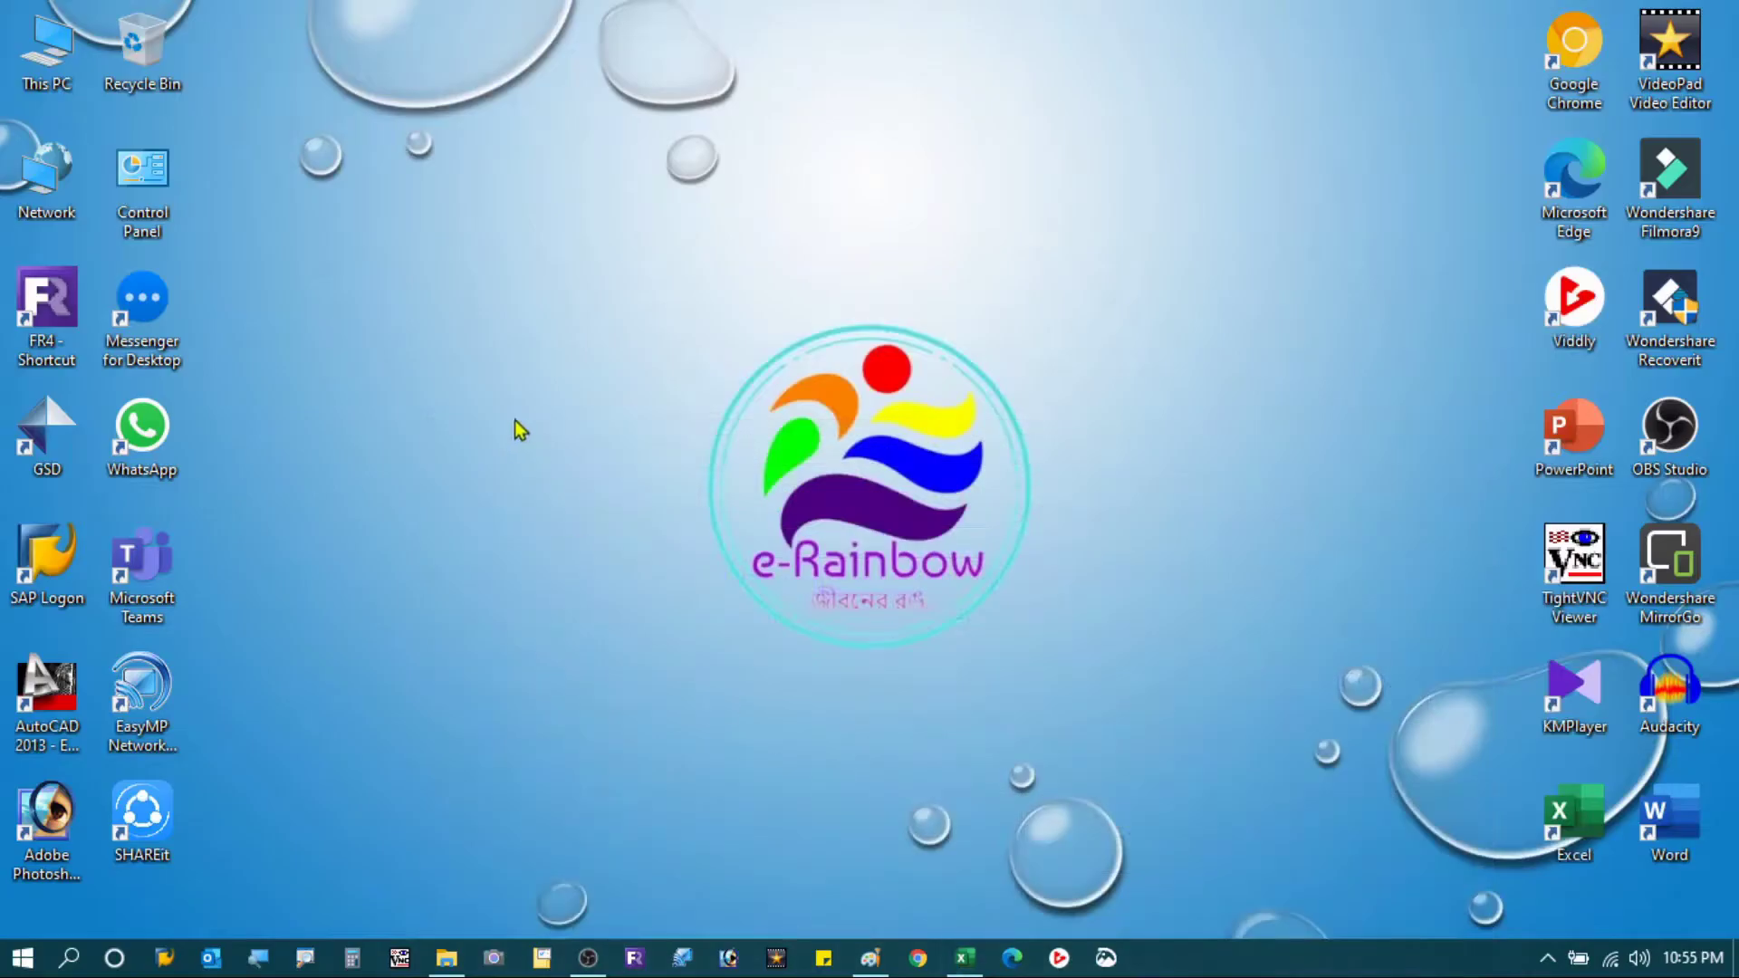
- In the Taskbar personalization settings, switch automatic hiding in desktop mode on, off and on again, and reveal the hidden taskbar
right_click(515, 420)
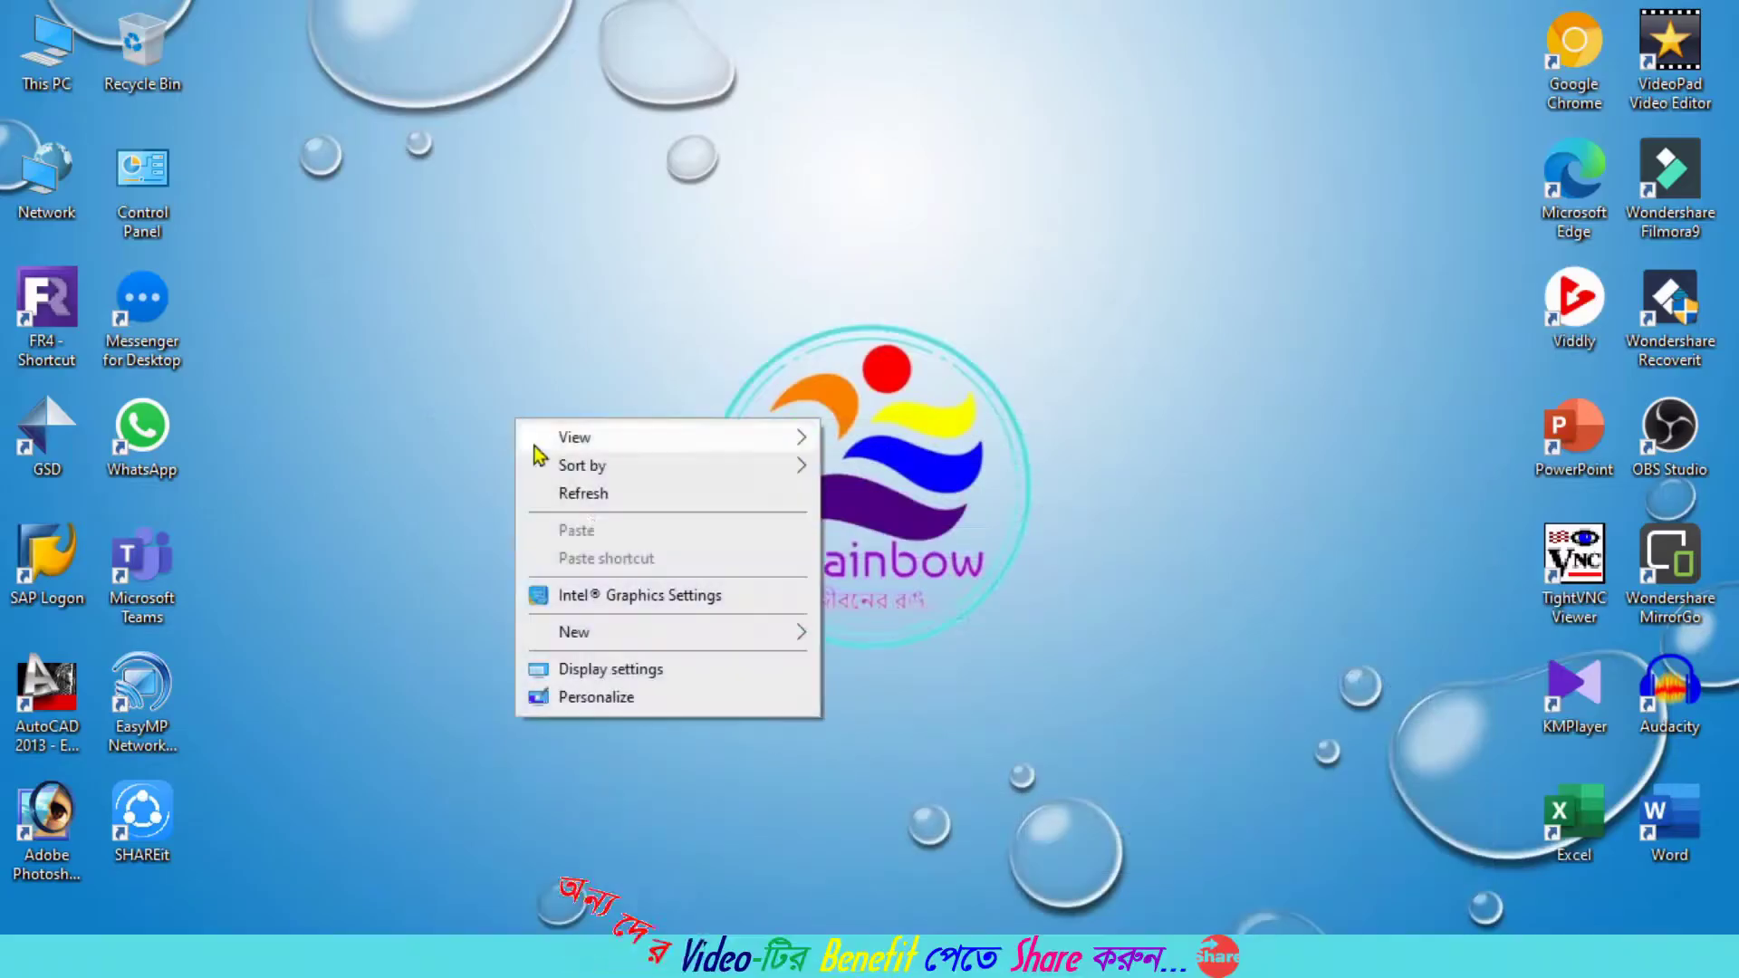
click(638, 707)
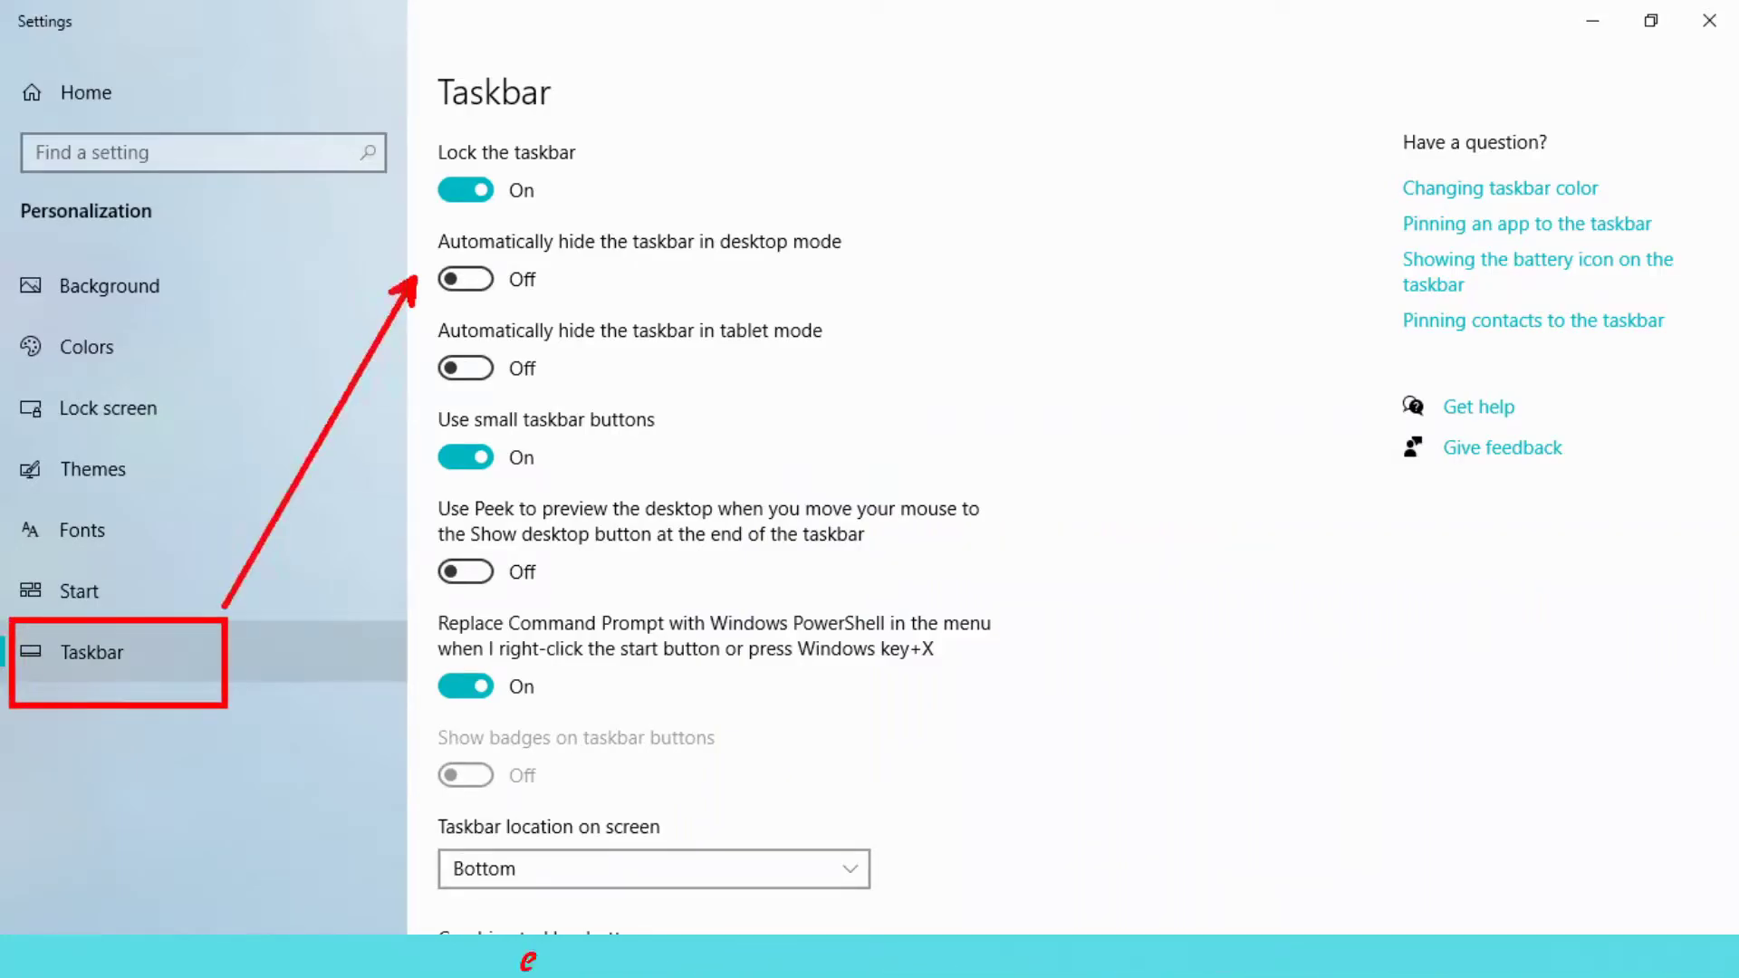
click(466, 279)
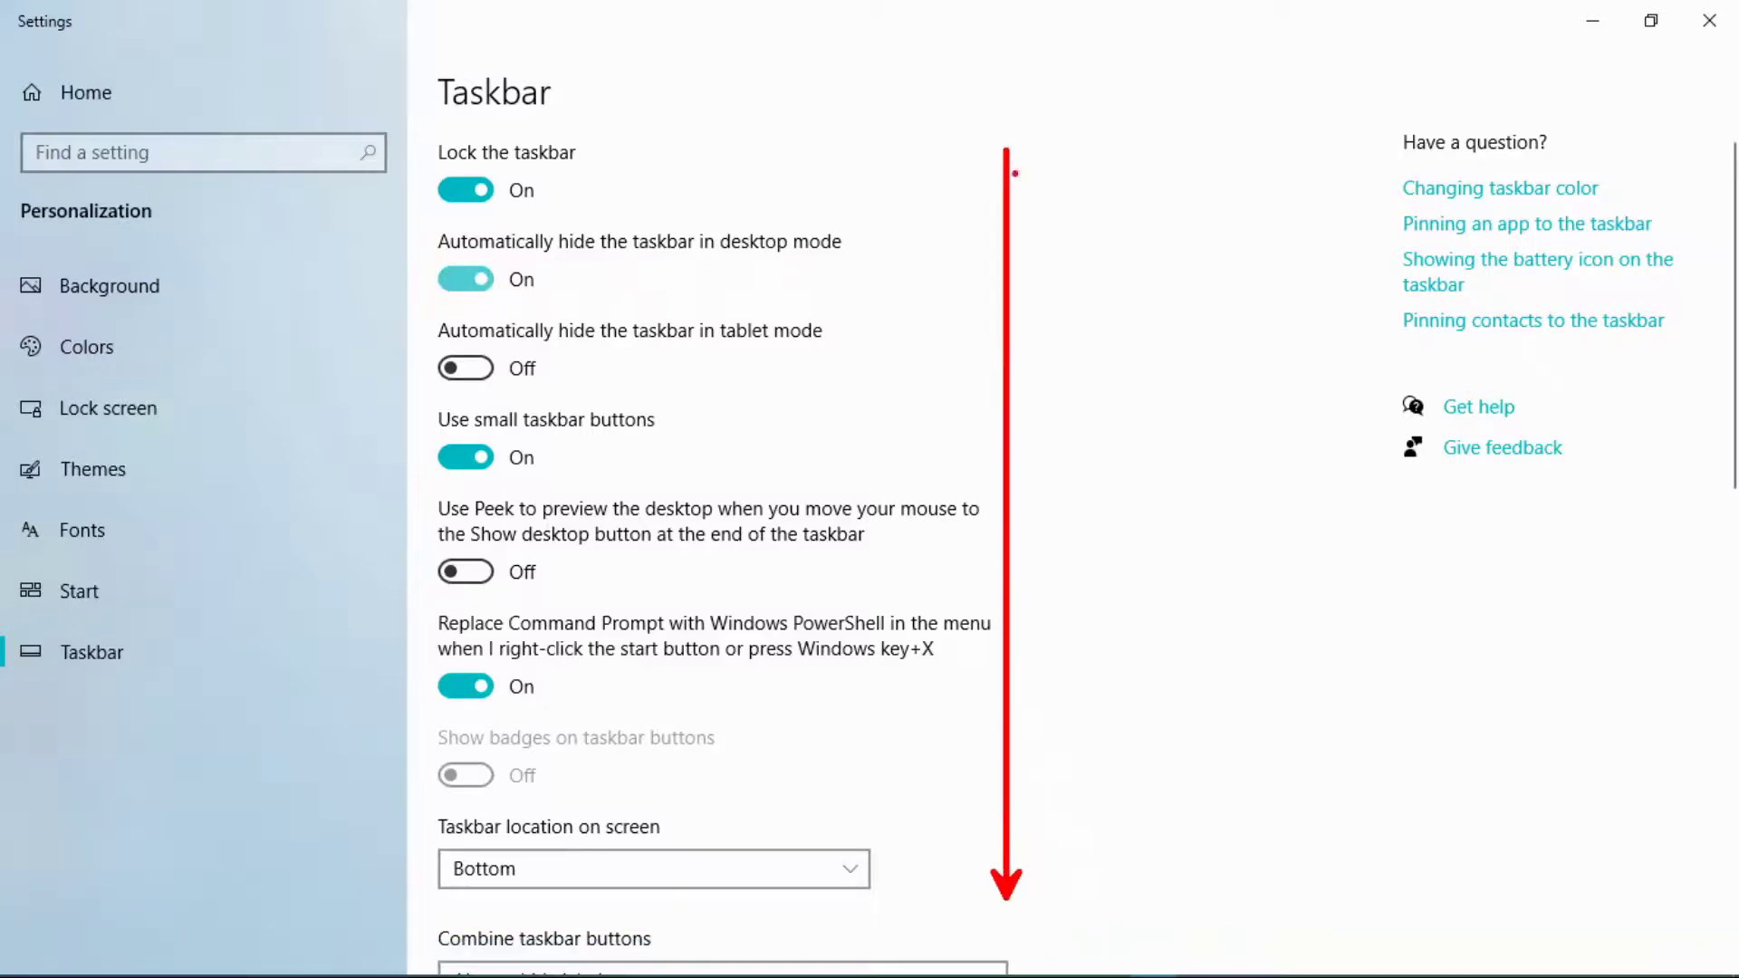
click(466, 282)
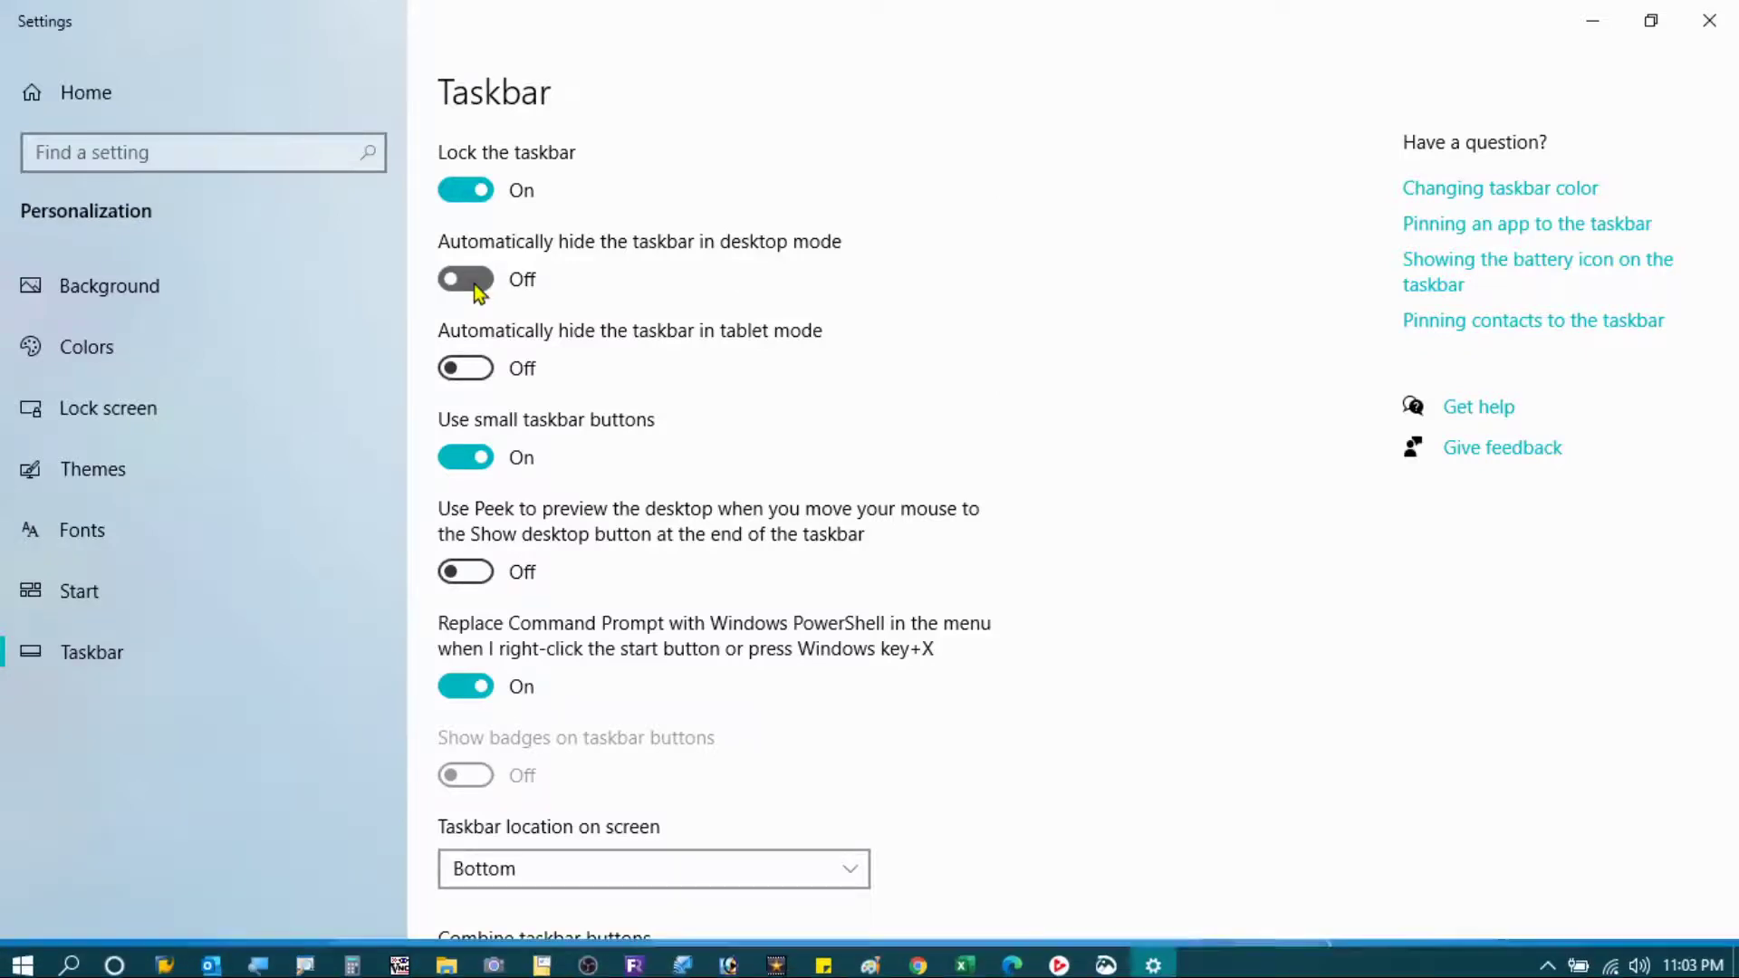
click(475, 284)
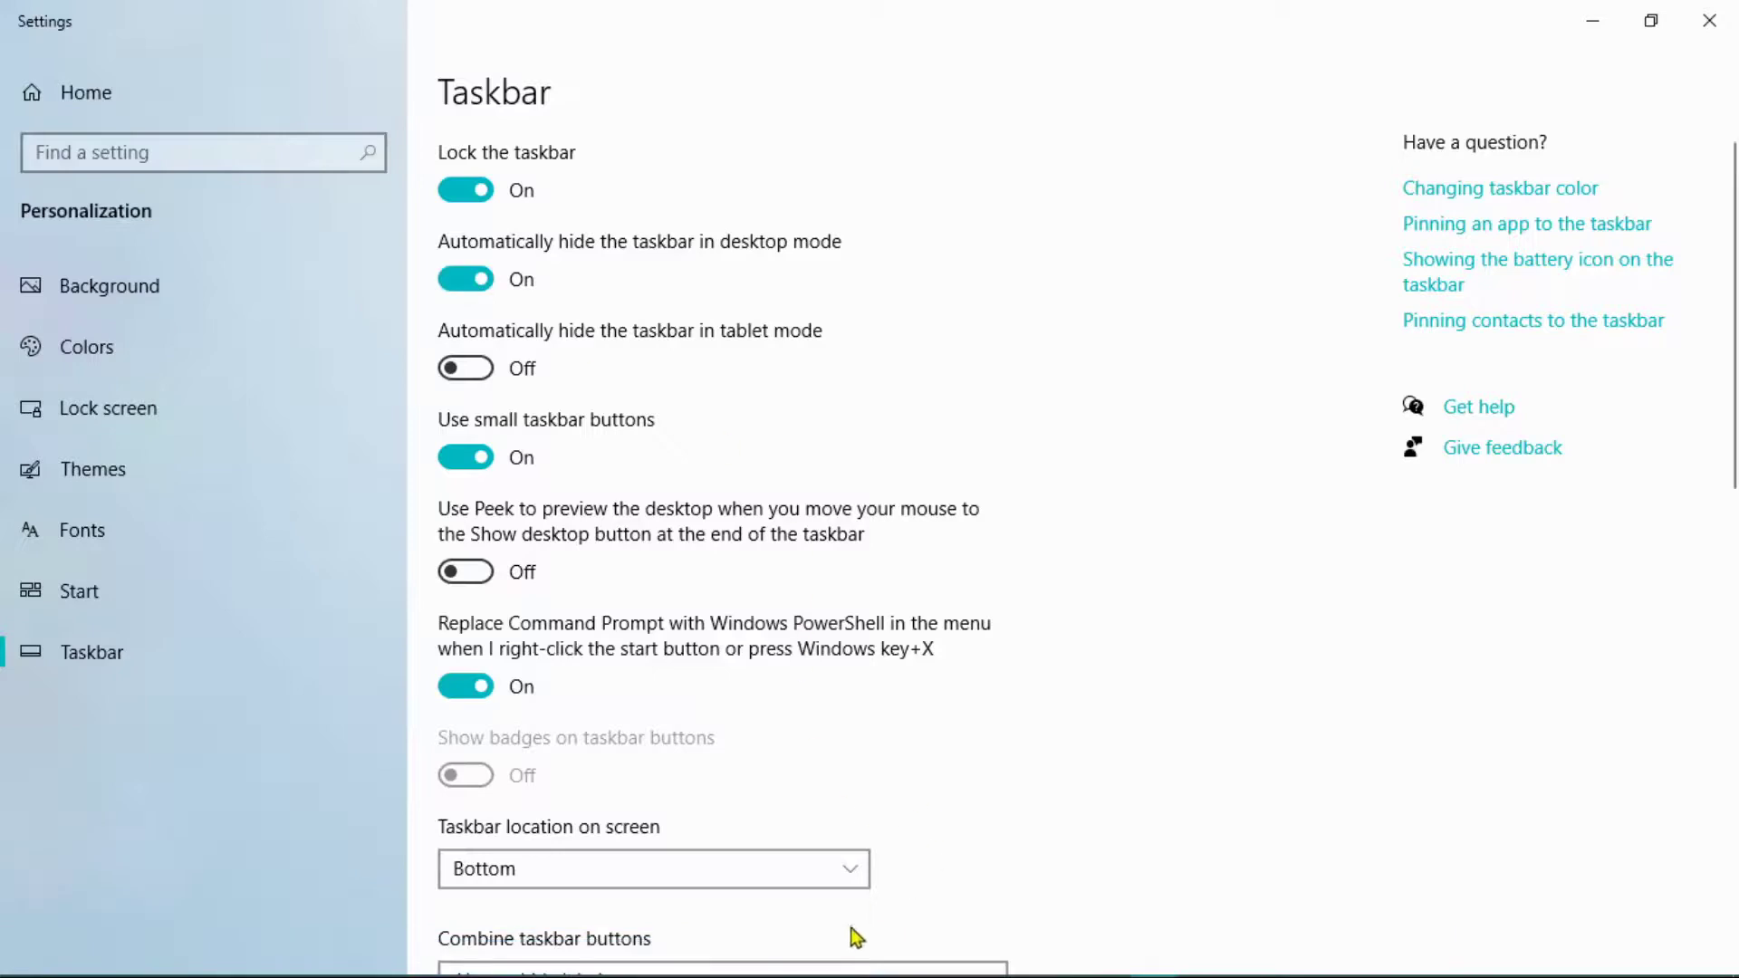
mouse_move(883, 976)
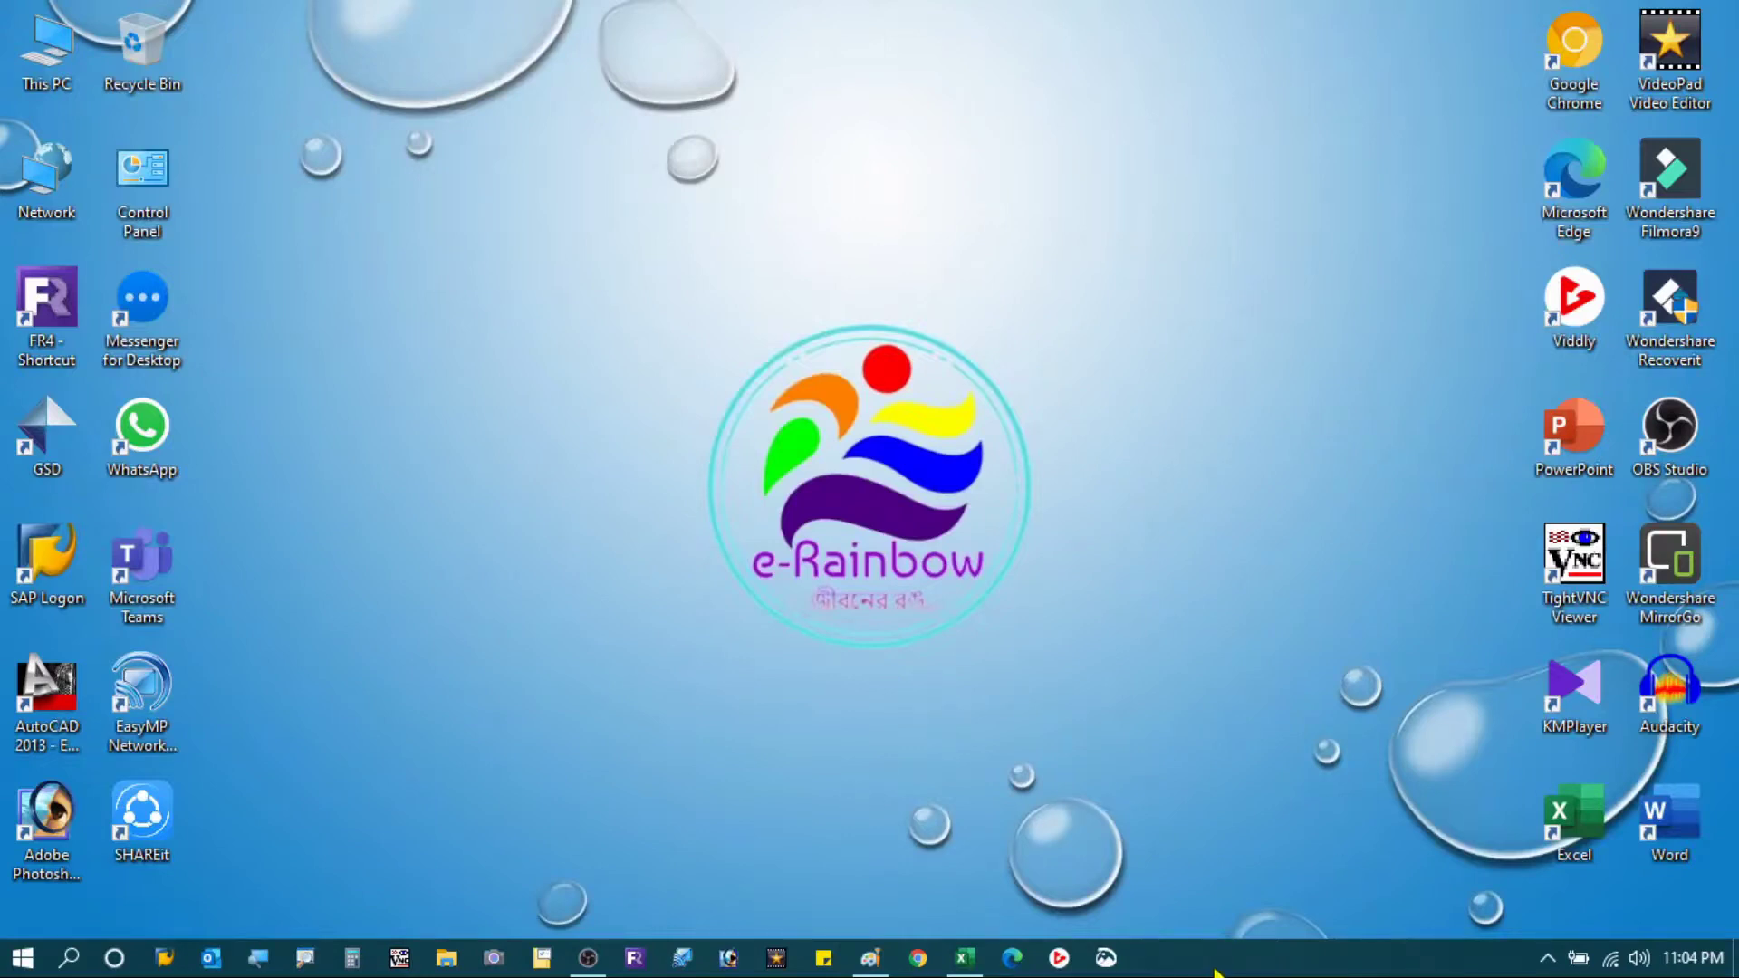
- Pin the WhatsApp desktop shortcut to the taskbar and unpin it again
right_click(156, 422)
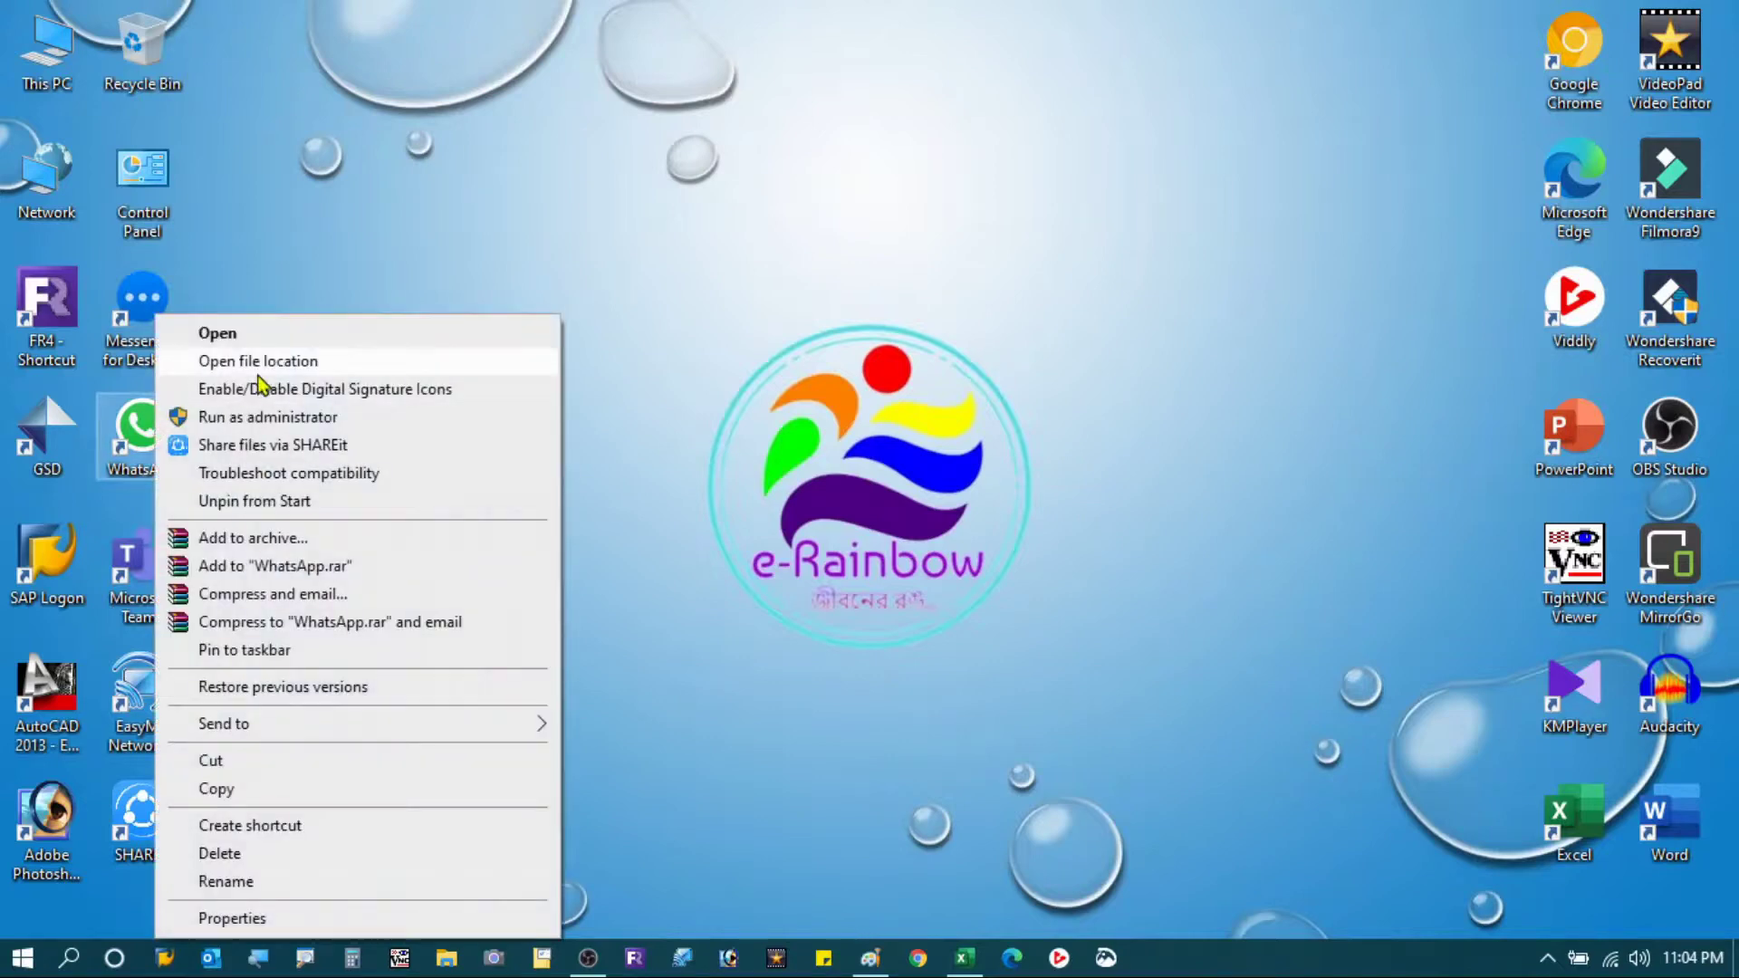
click(265, 650)
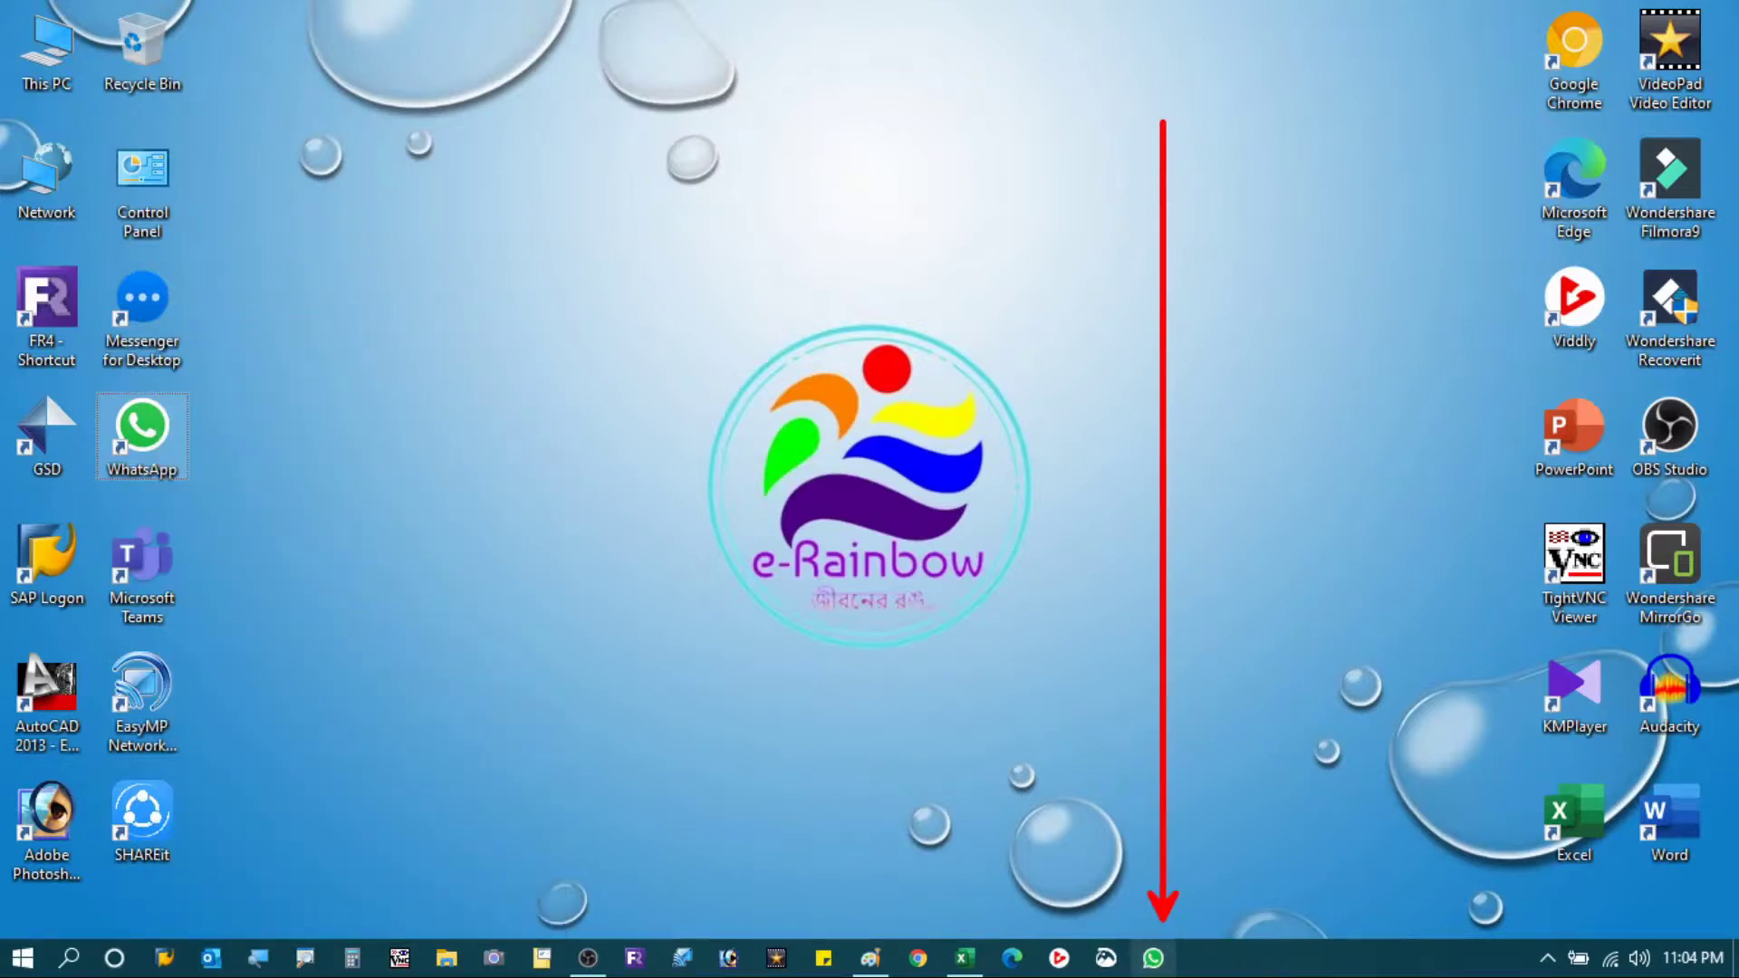
right_click(1154, 964)
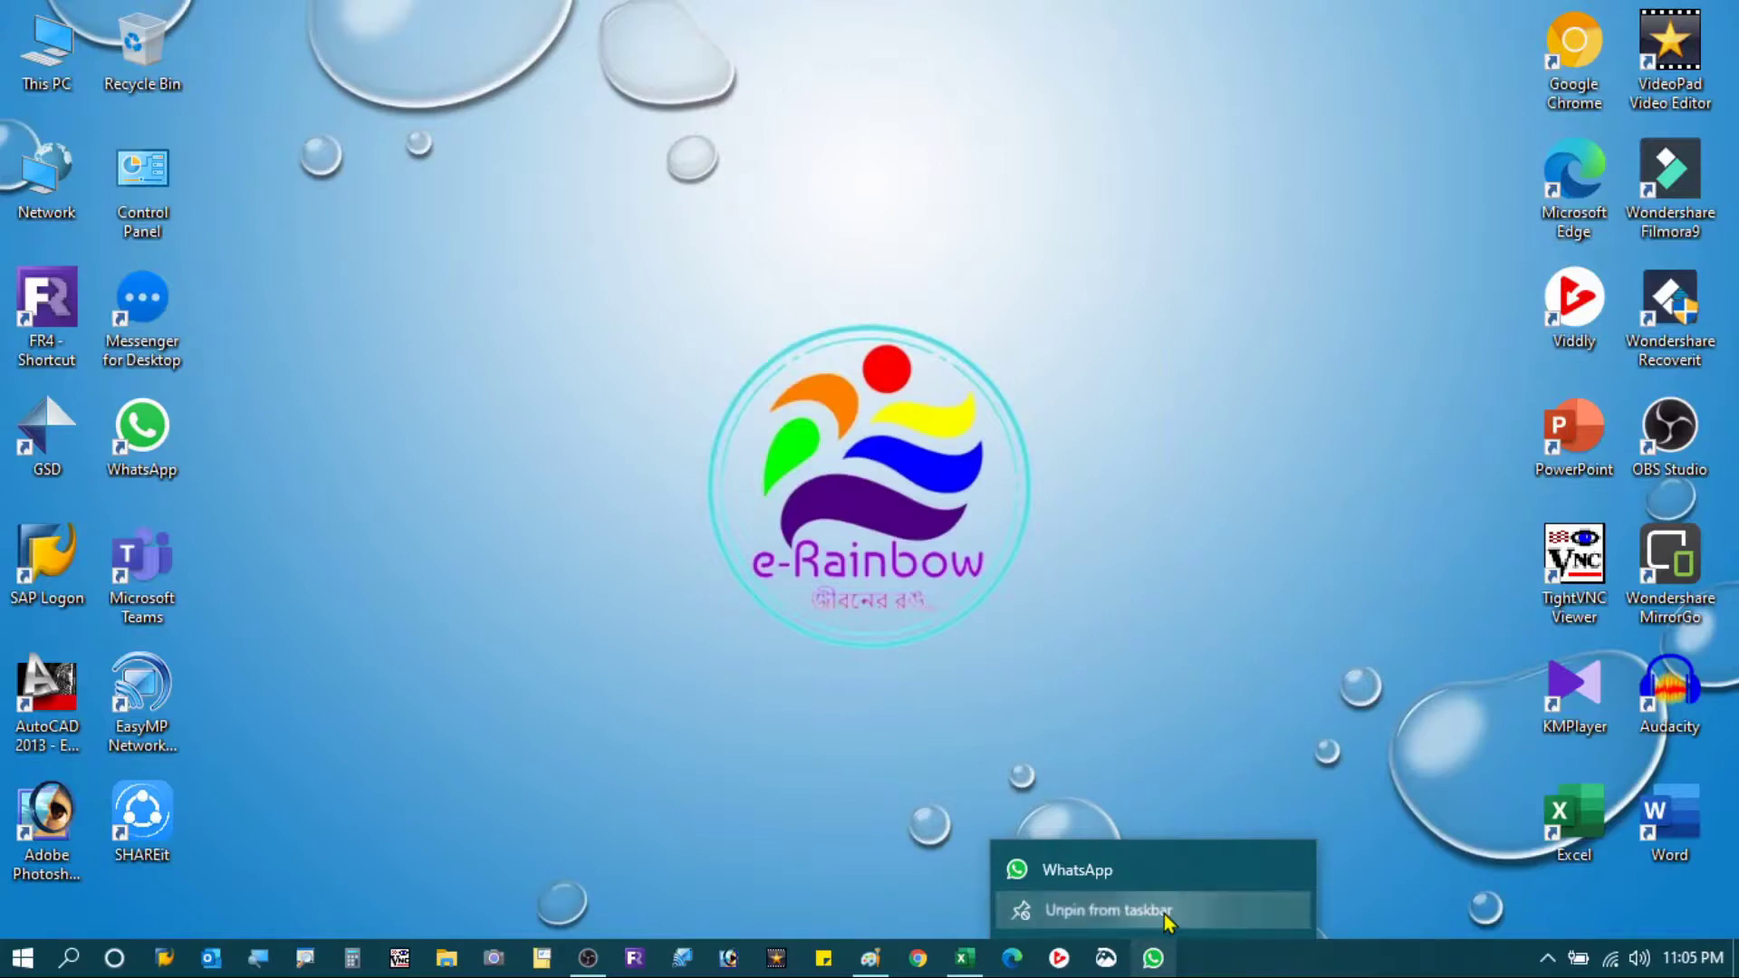
click(1165, 913)
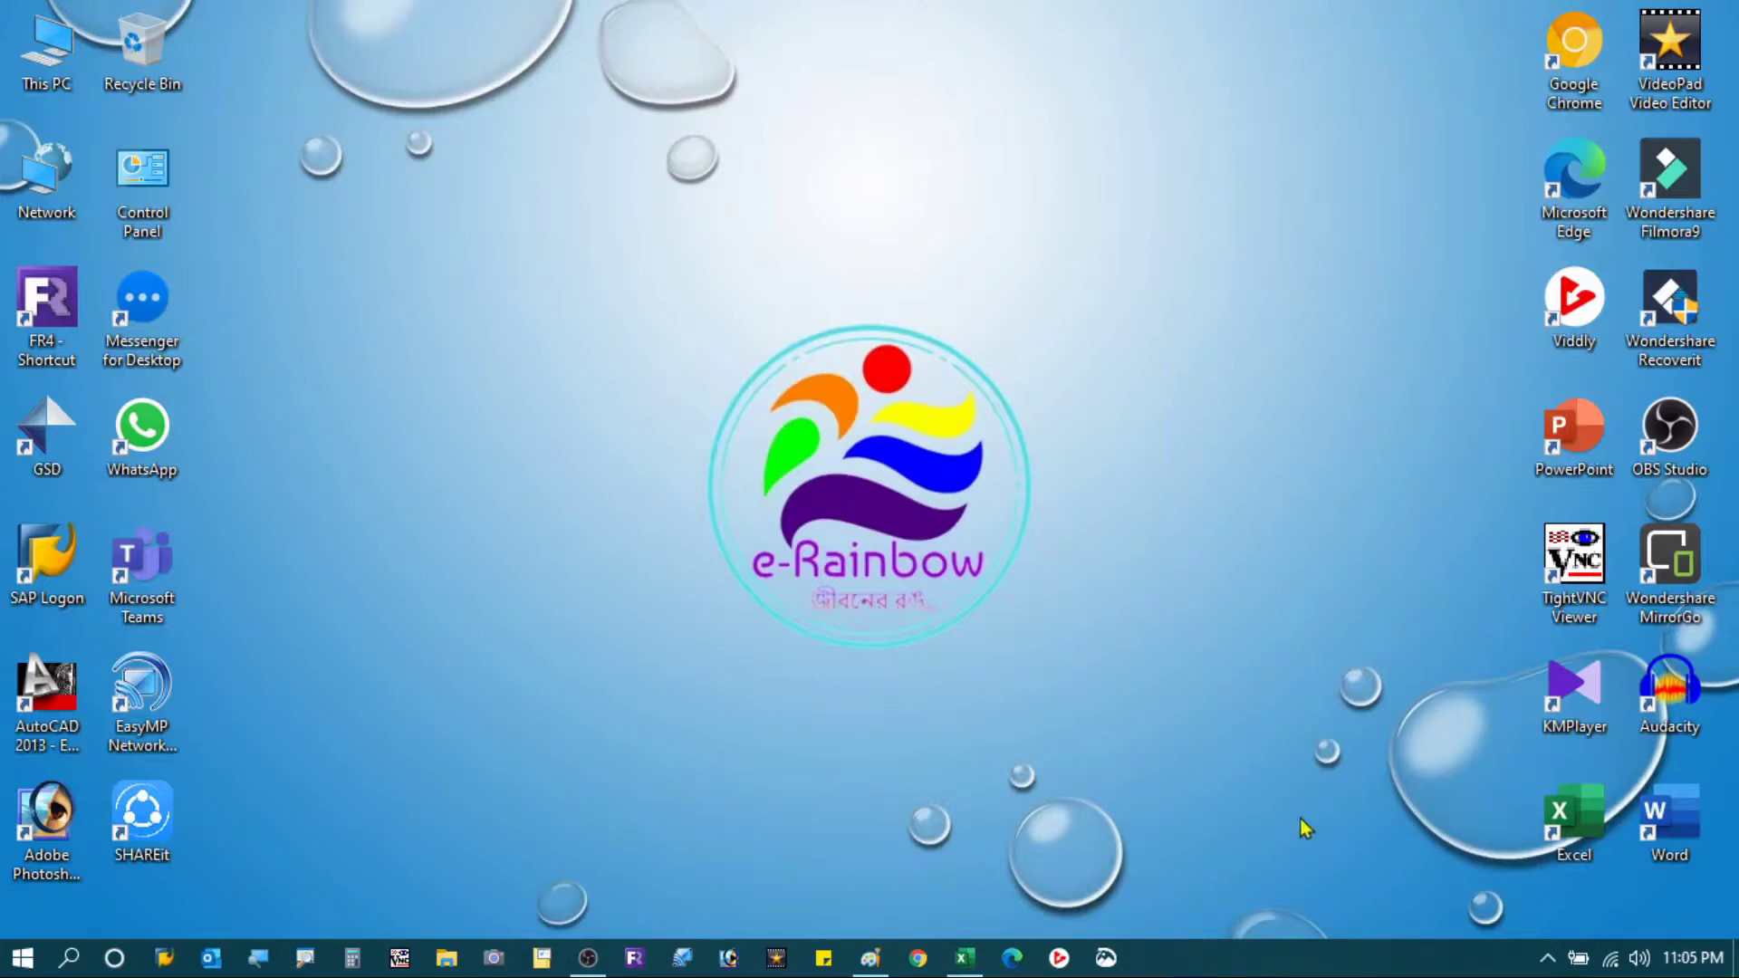
- Open KMPlayer from the desktop, pin the running program to the taskbar and close its window
double_click(1564, 713)
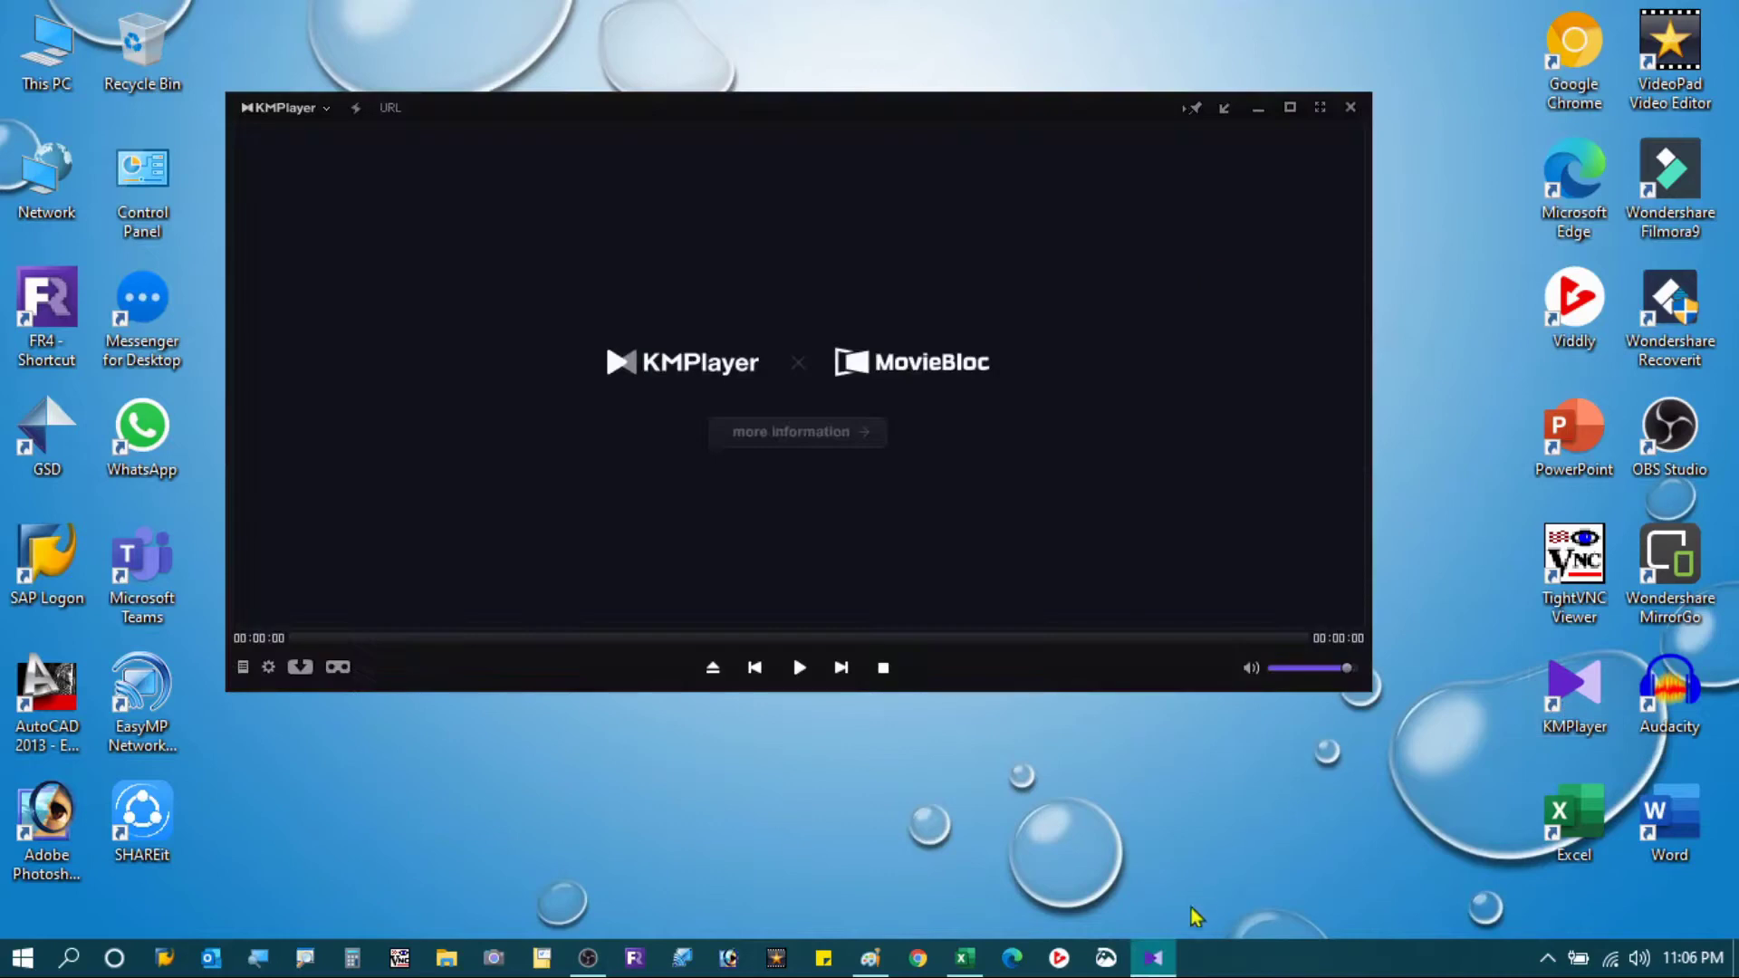
right_click(1157, 958)
click(1085, 871)
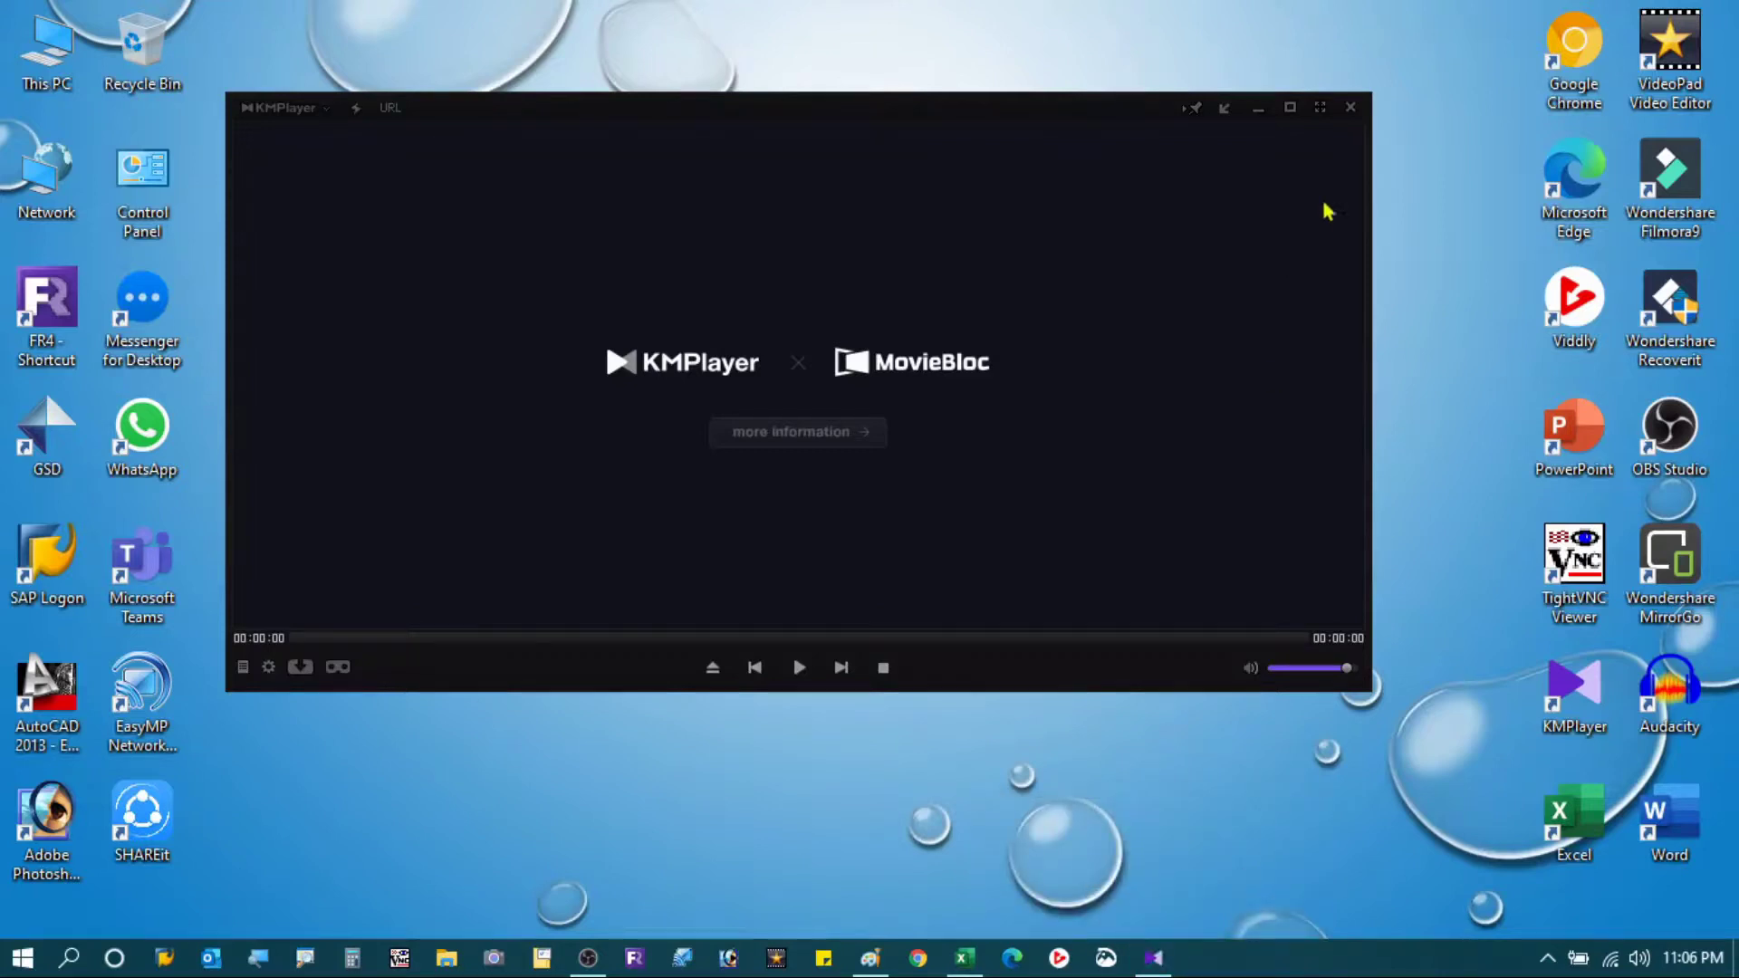
click(1355, 110)
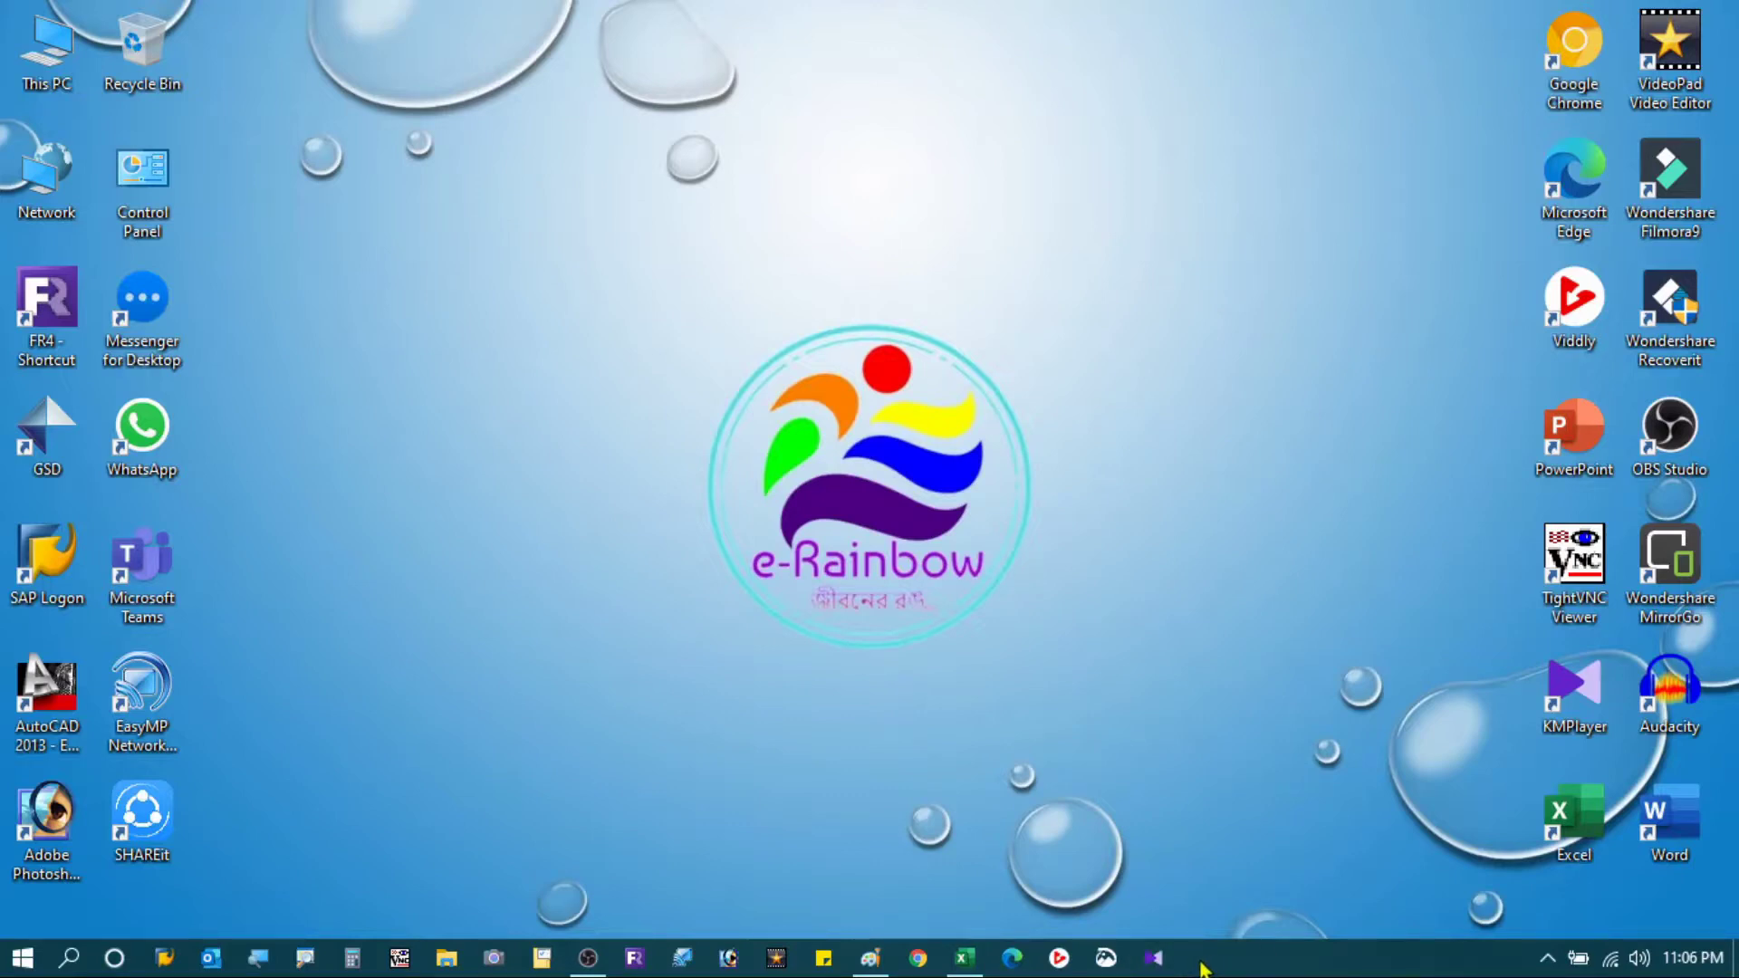
- Open the taskbar settings directly from the taskbar
click(918, 959)
right_click(1277, 971)
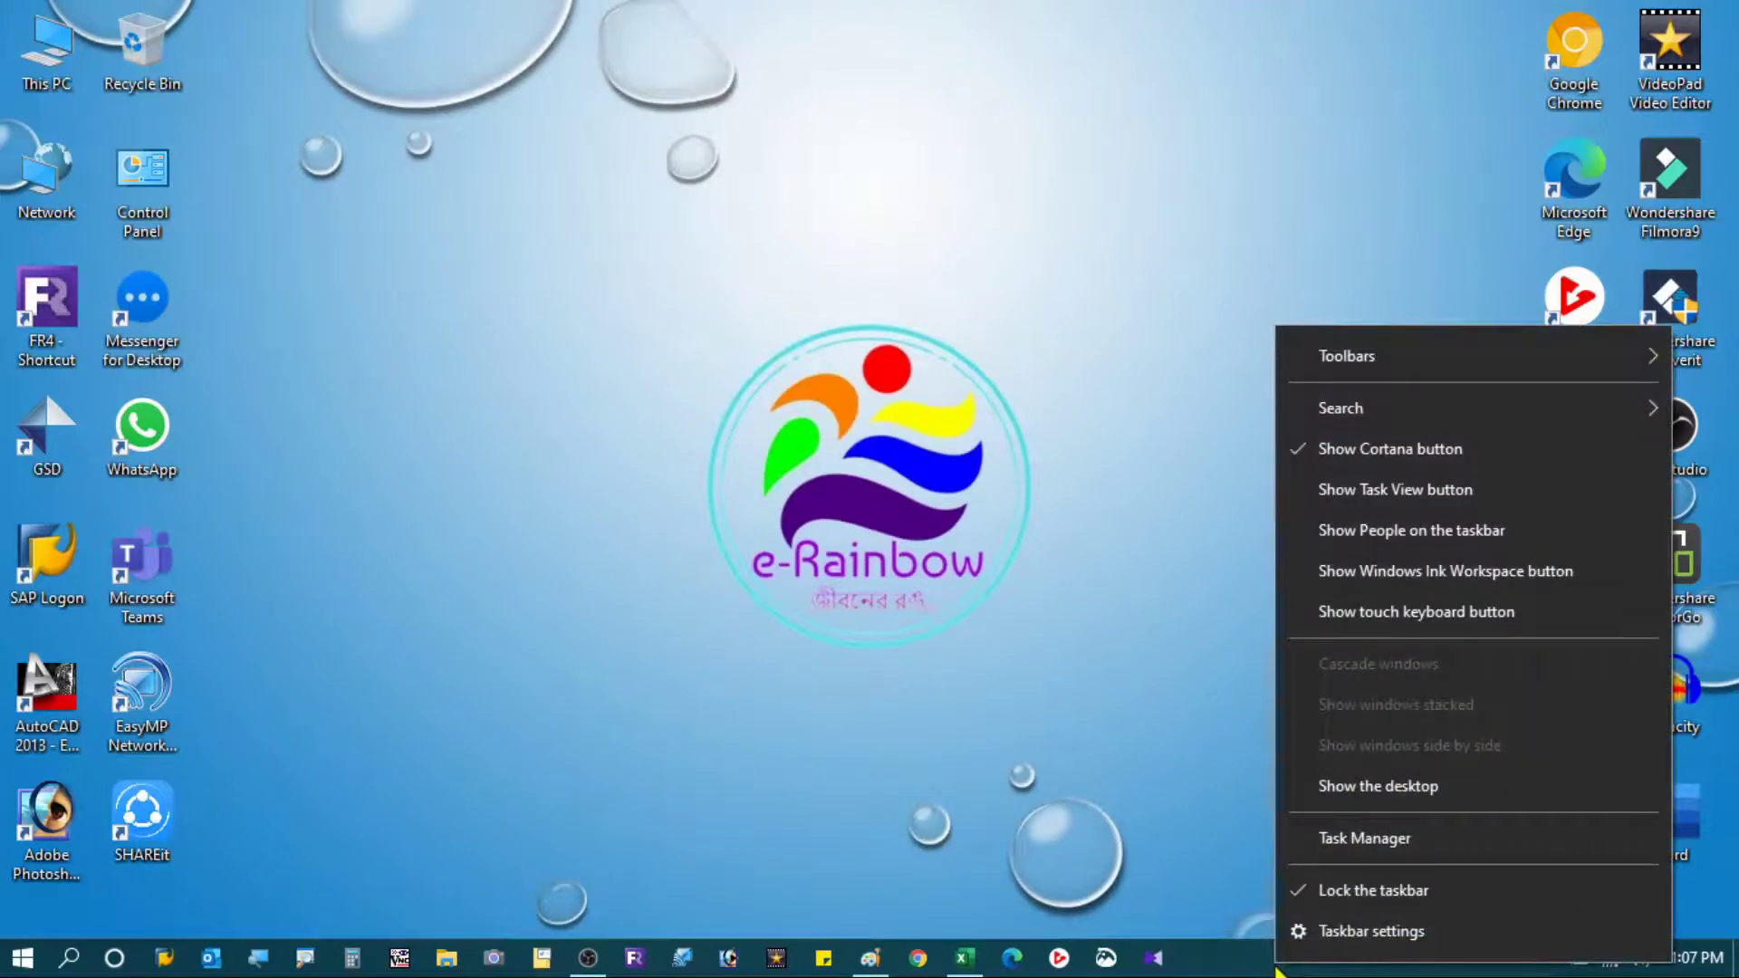
click(1323, 931)
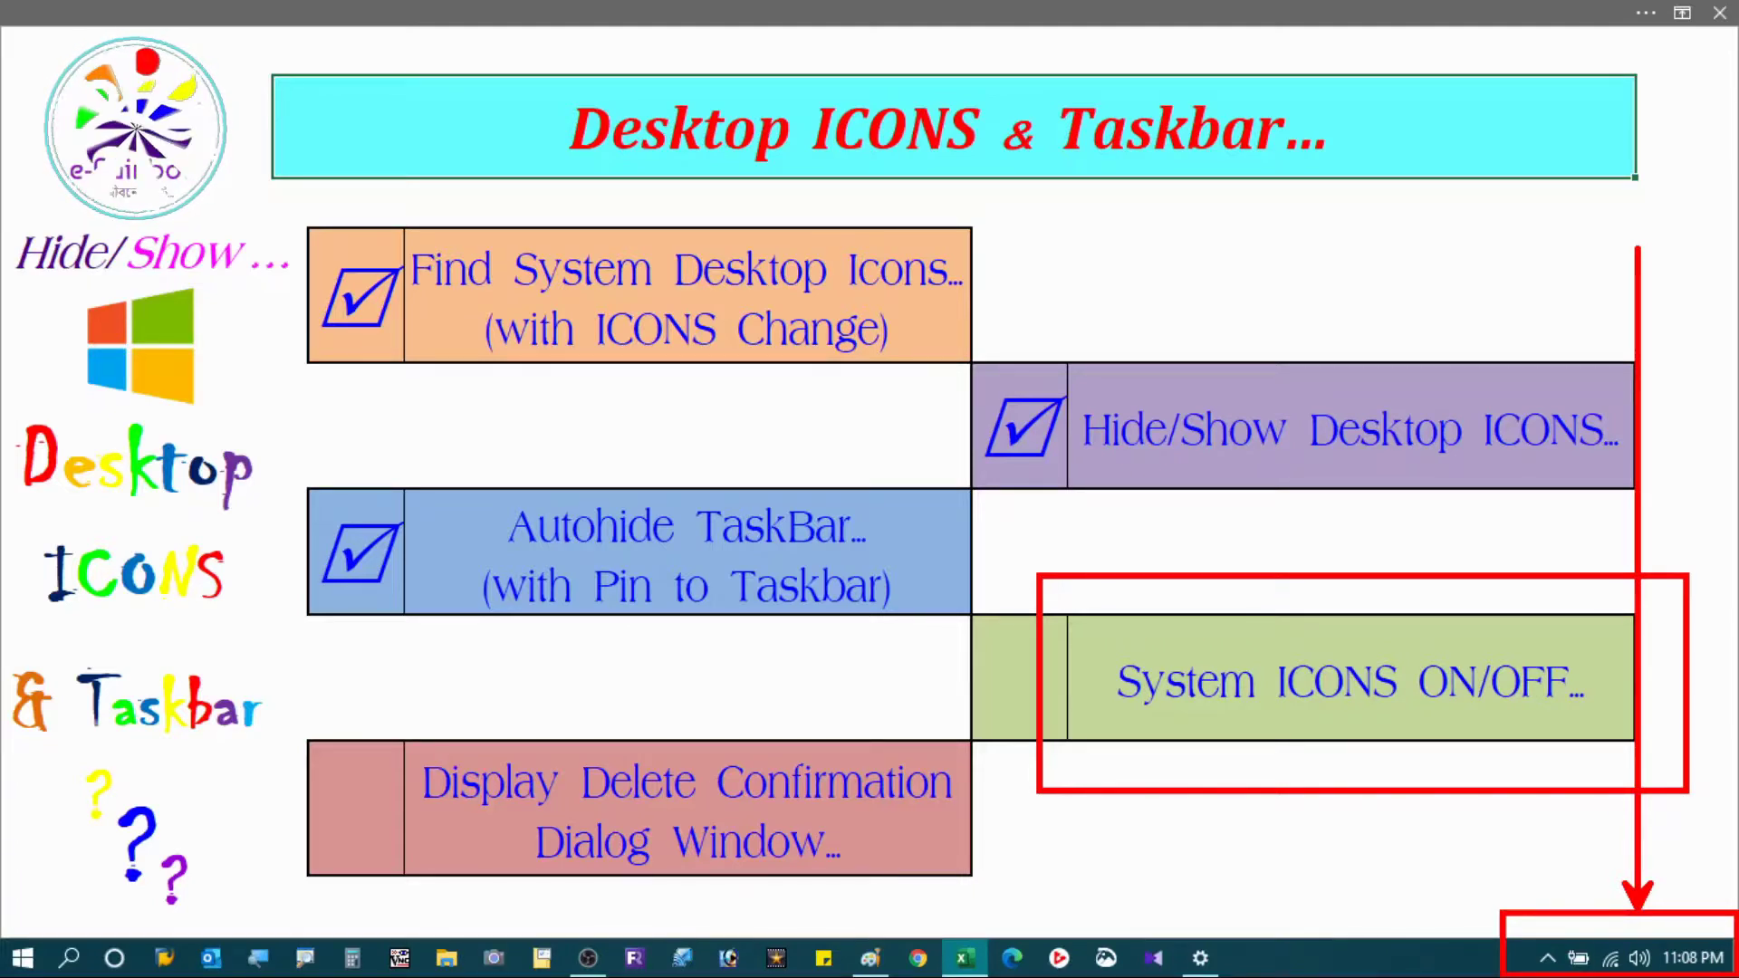
- Open the page for turning system icons on or off from the notification area section of the taskbar settings
right_click(1312, 966)
click(1353, 924)
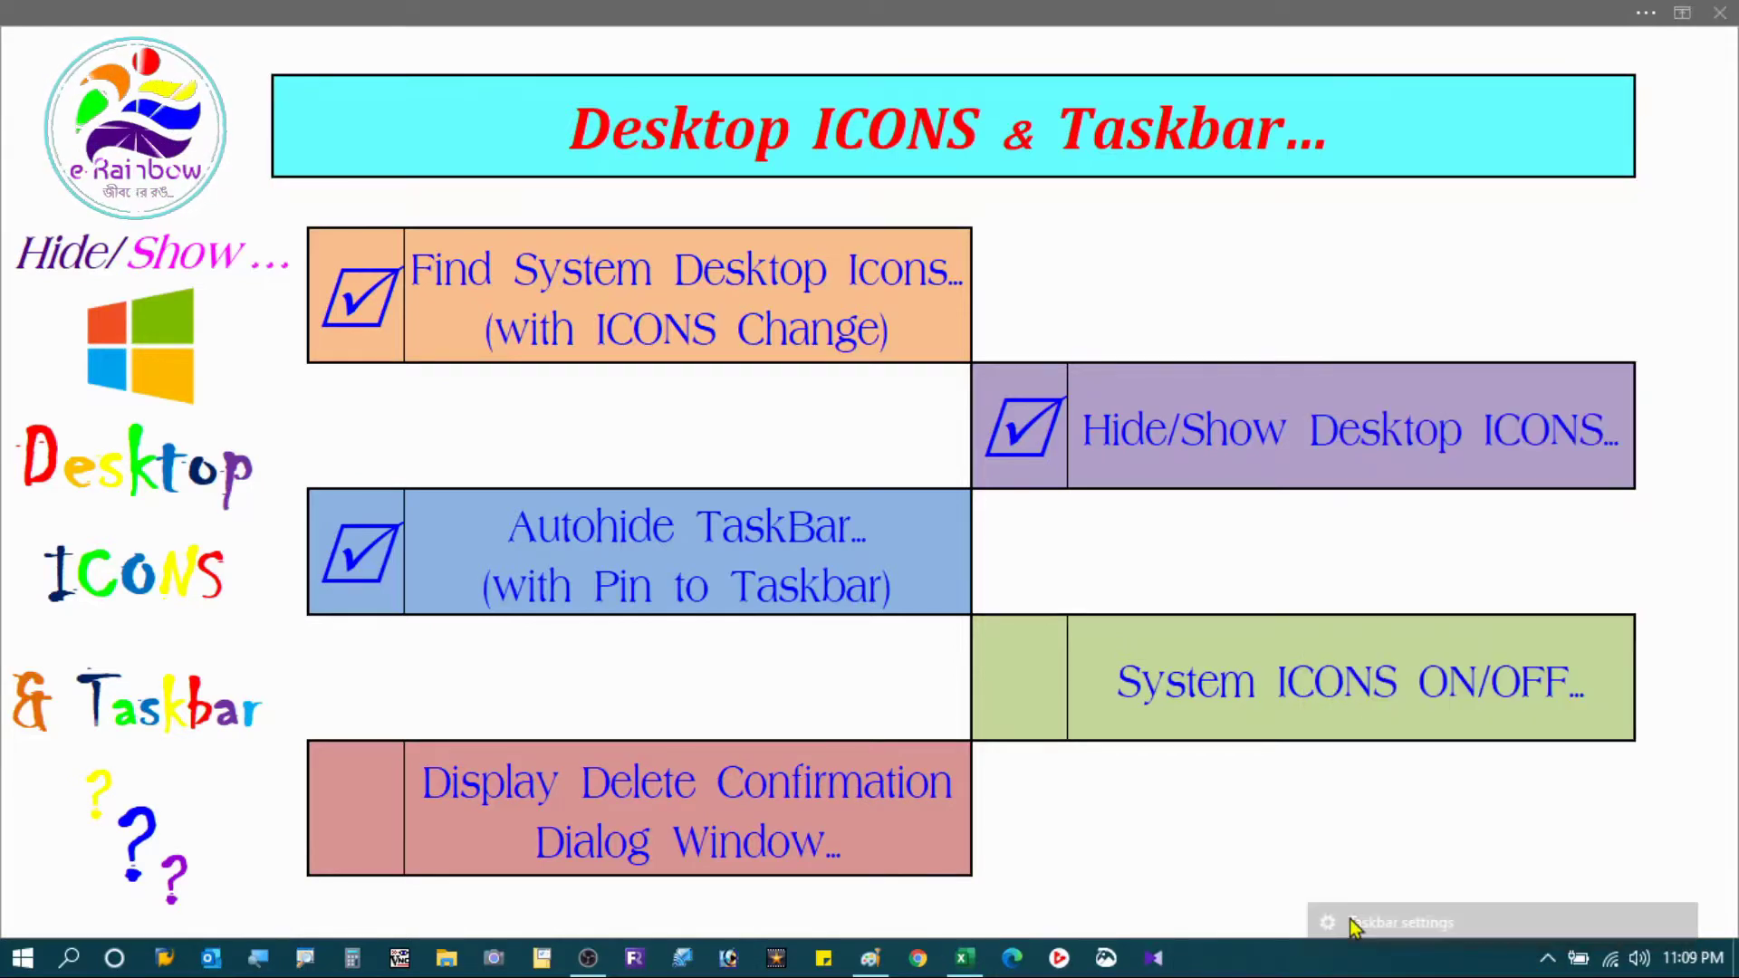
scroll(644, 482, down, 9)
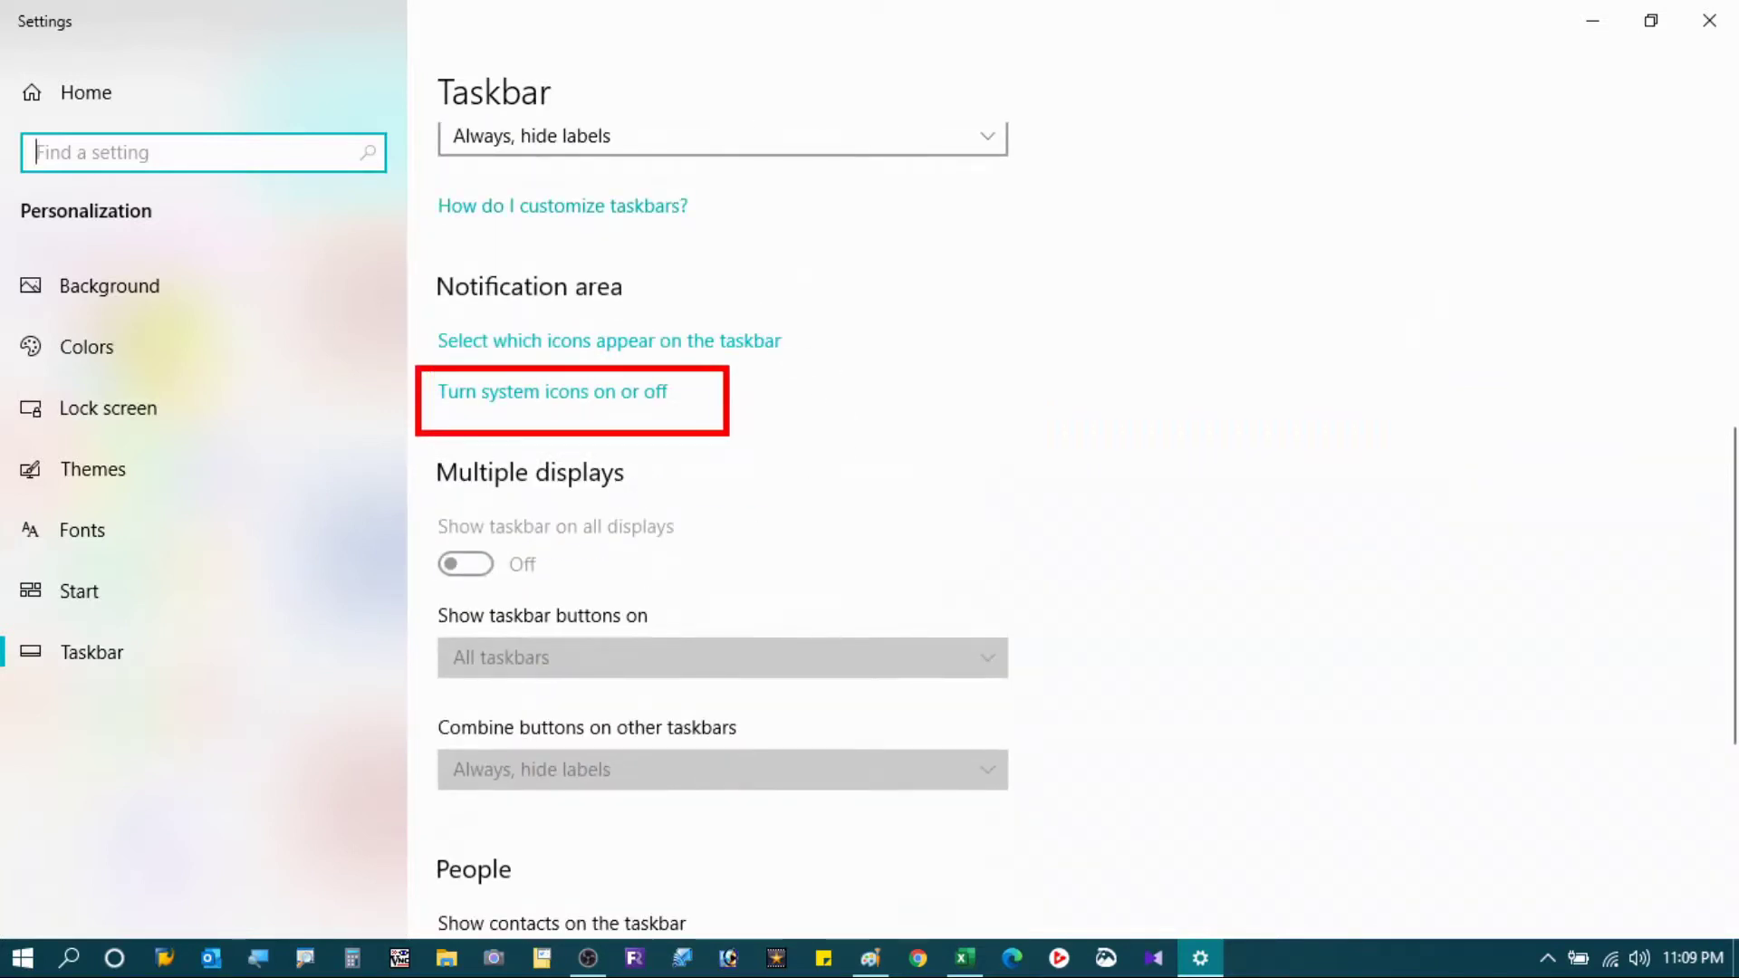
click(604, 395)
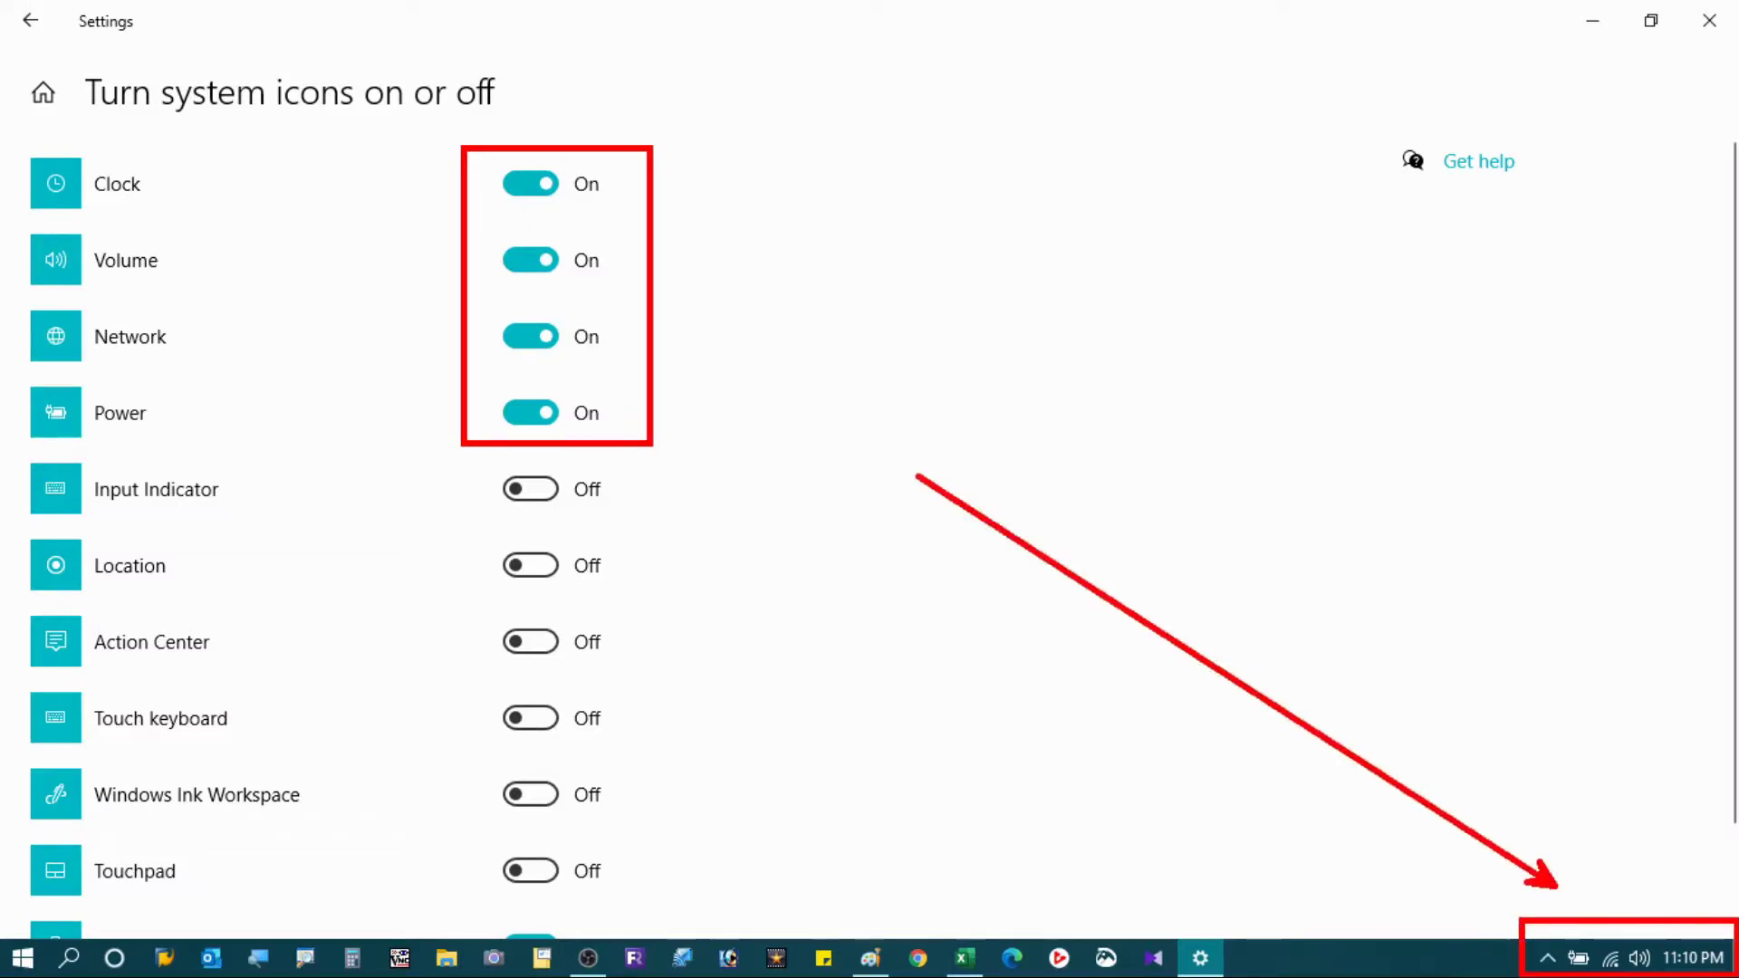
- Turn off the Clock, Volume, Network and Power system icons
click(544, 187)
click(540, 338)
click(537, 414)
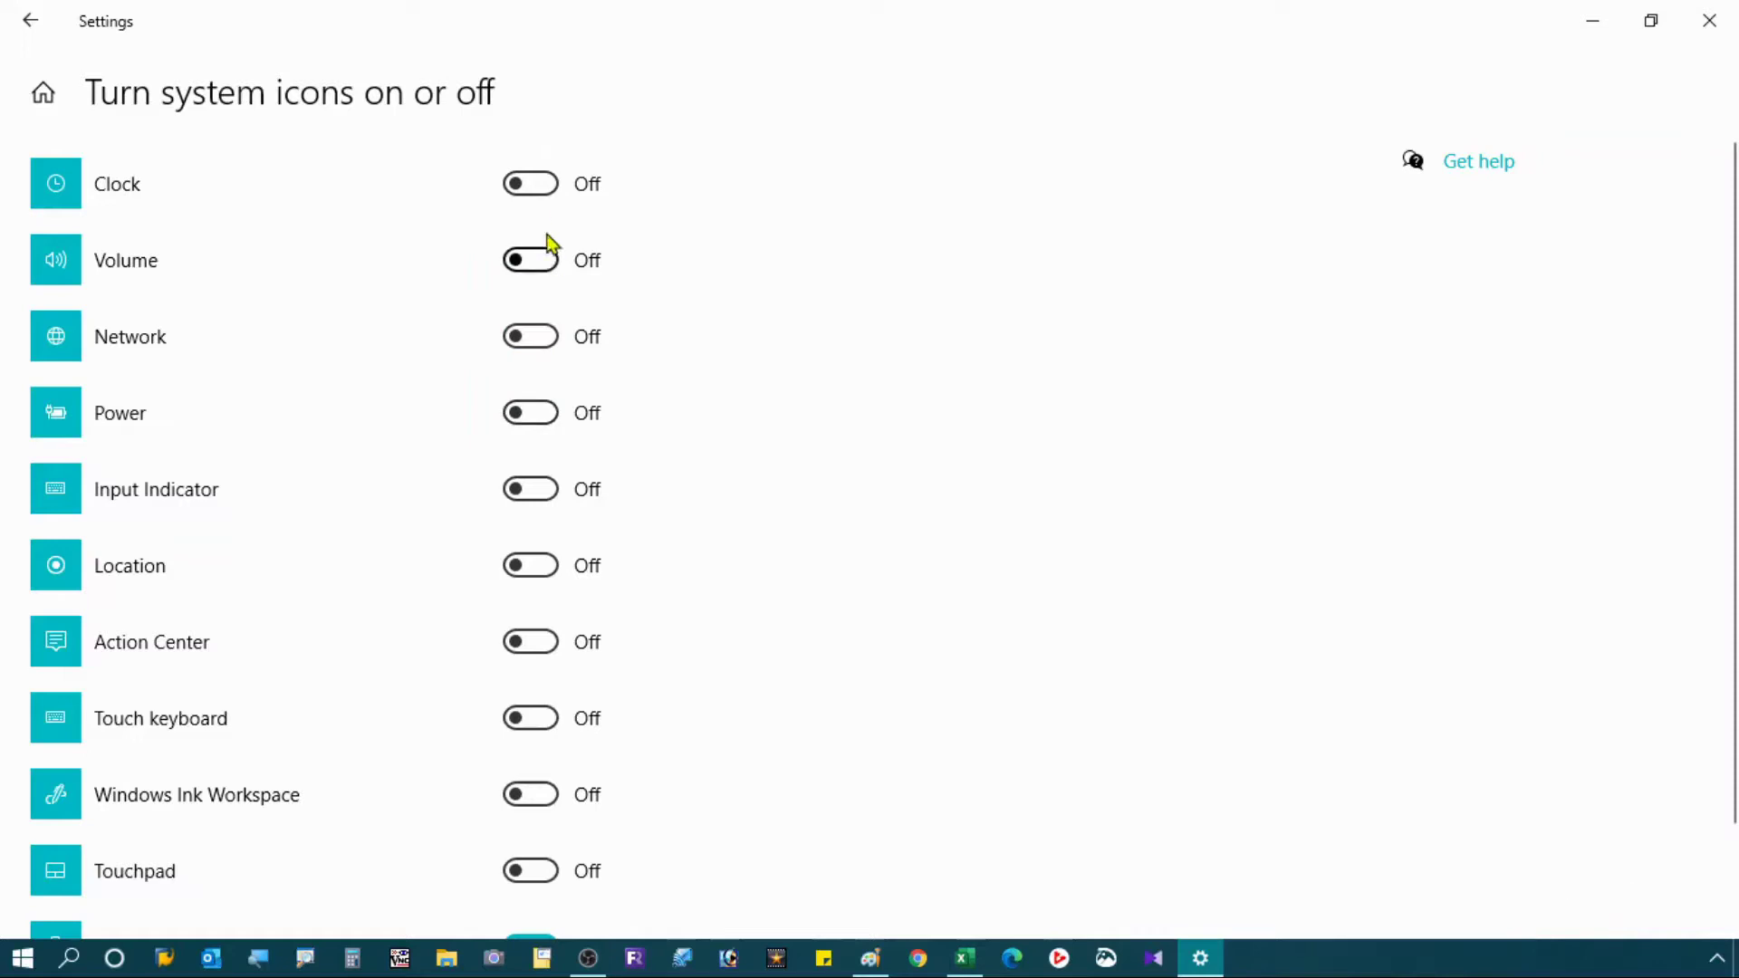
- Turn the Clock, Volume, Network and Power system icons back on
click(540, 186)
click(544, 263)
click(544, 338)
click(544, 414)
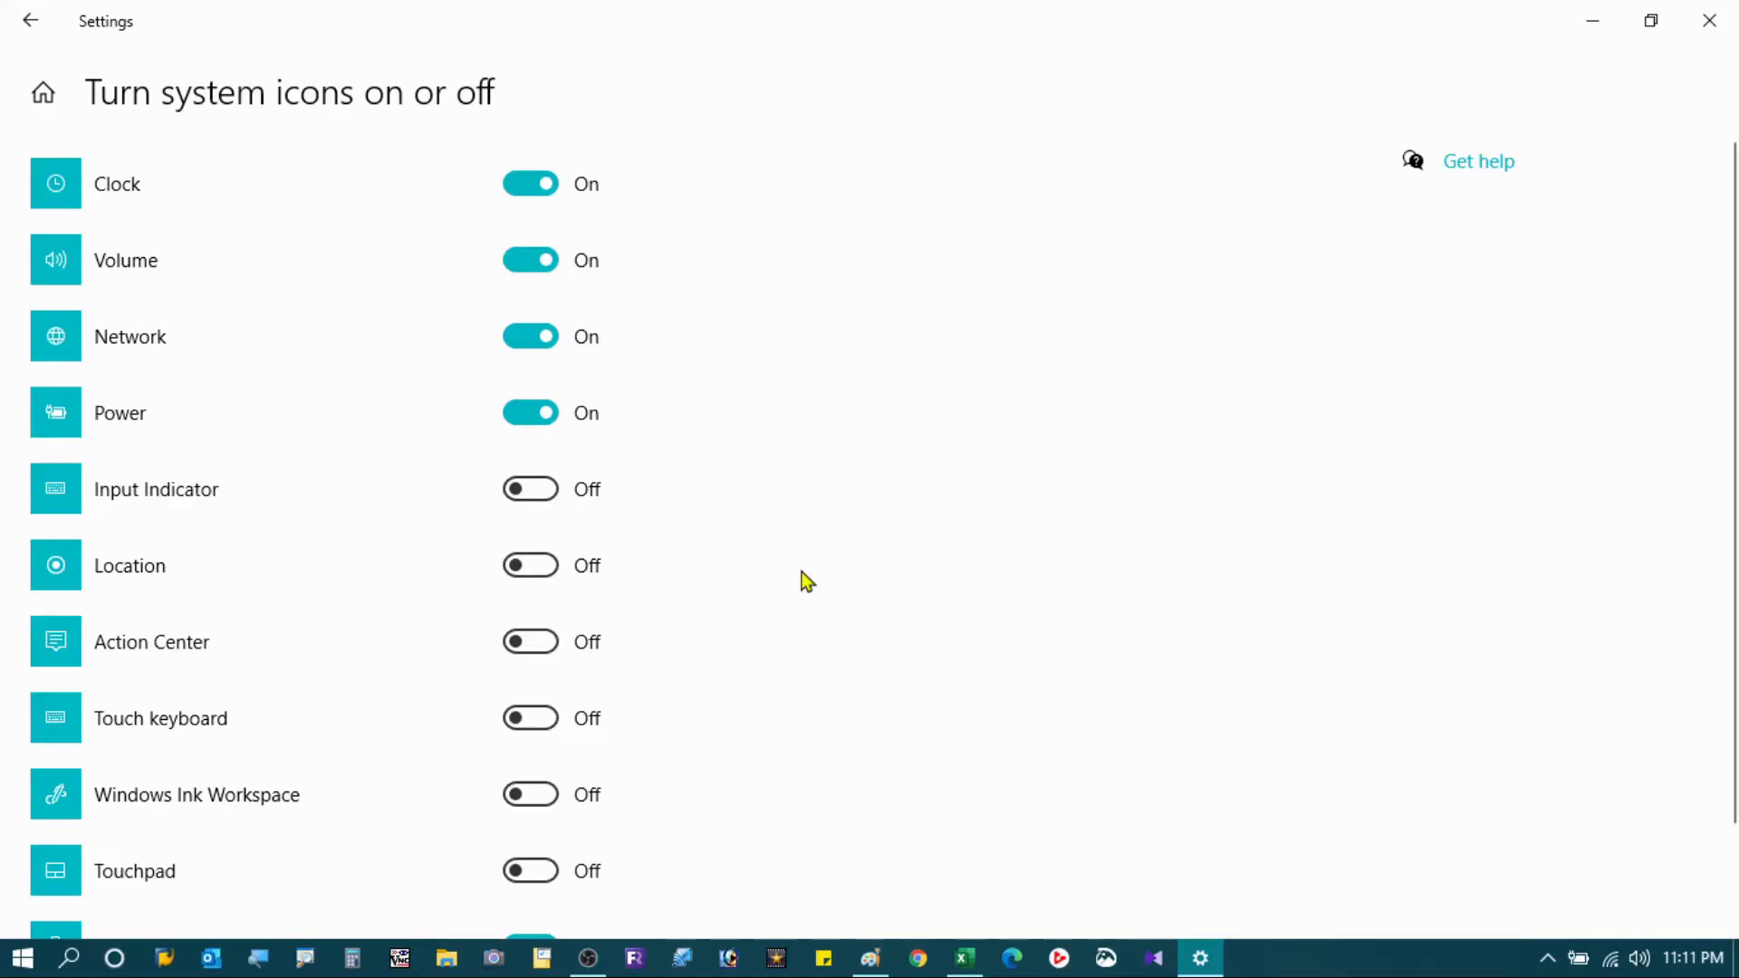
- Review the remaining system icon switches down to Microphone and show the taskbar's hidden icons
scroll(652, 567, down, 2)
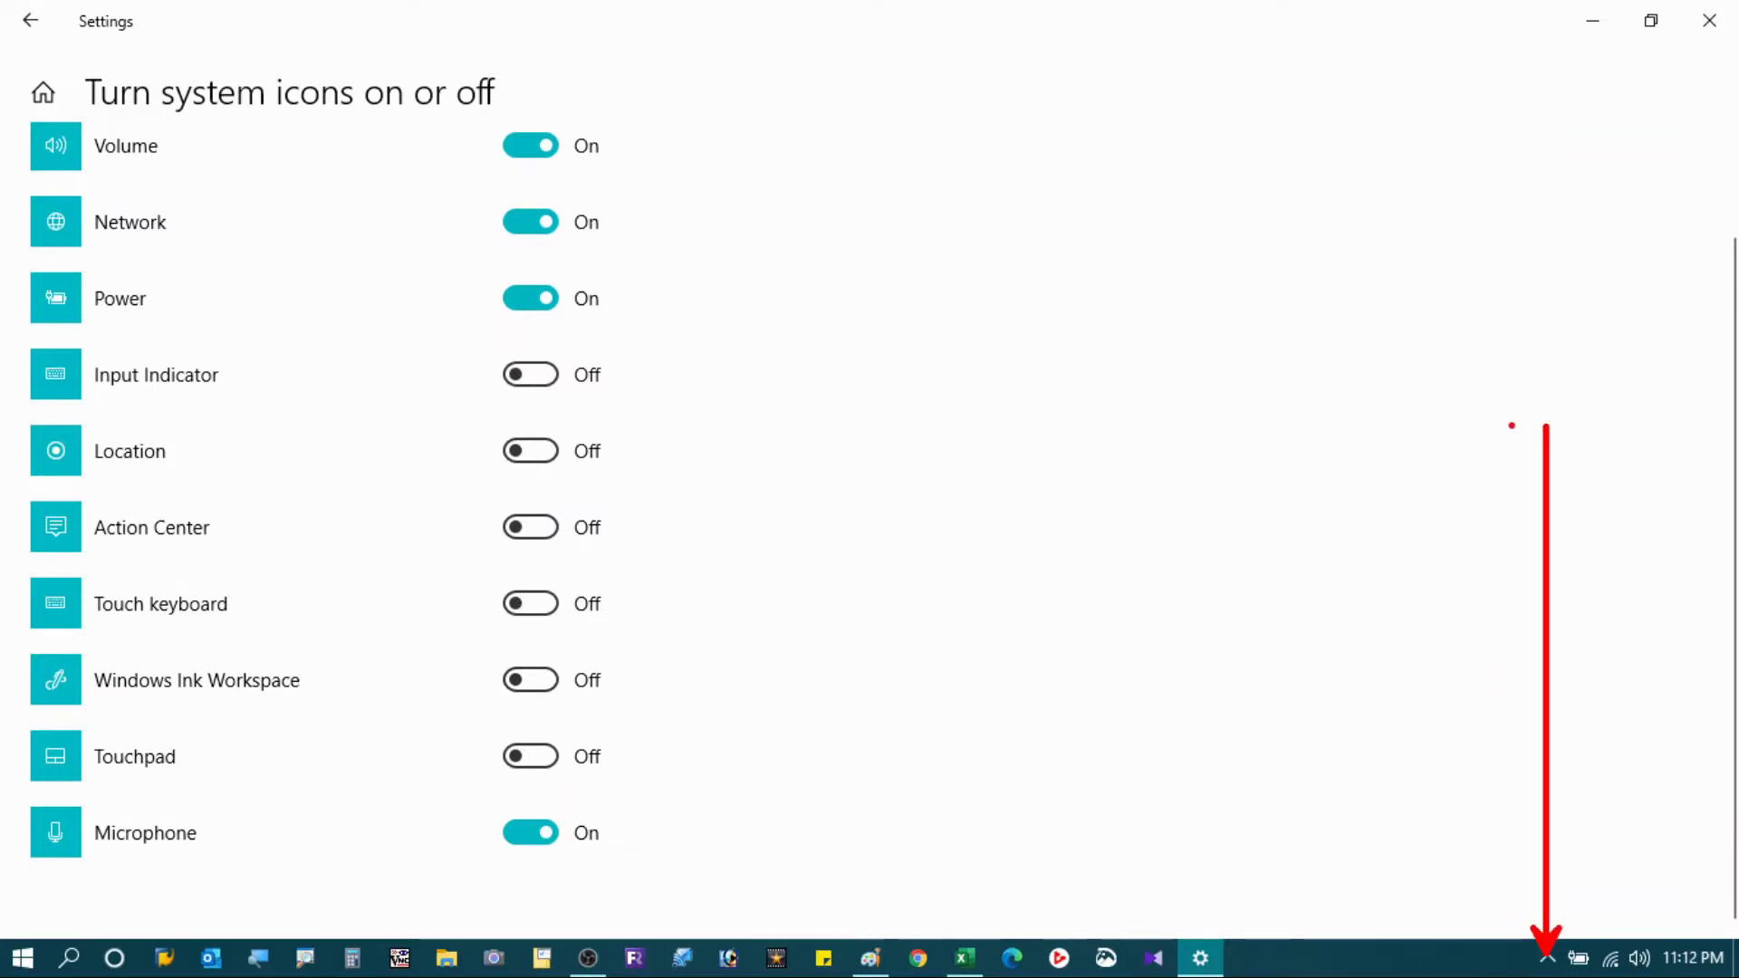
click(1548, 959)
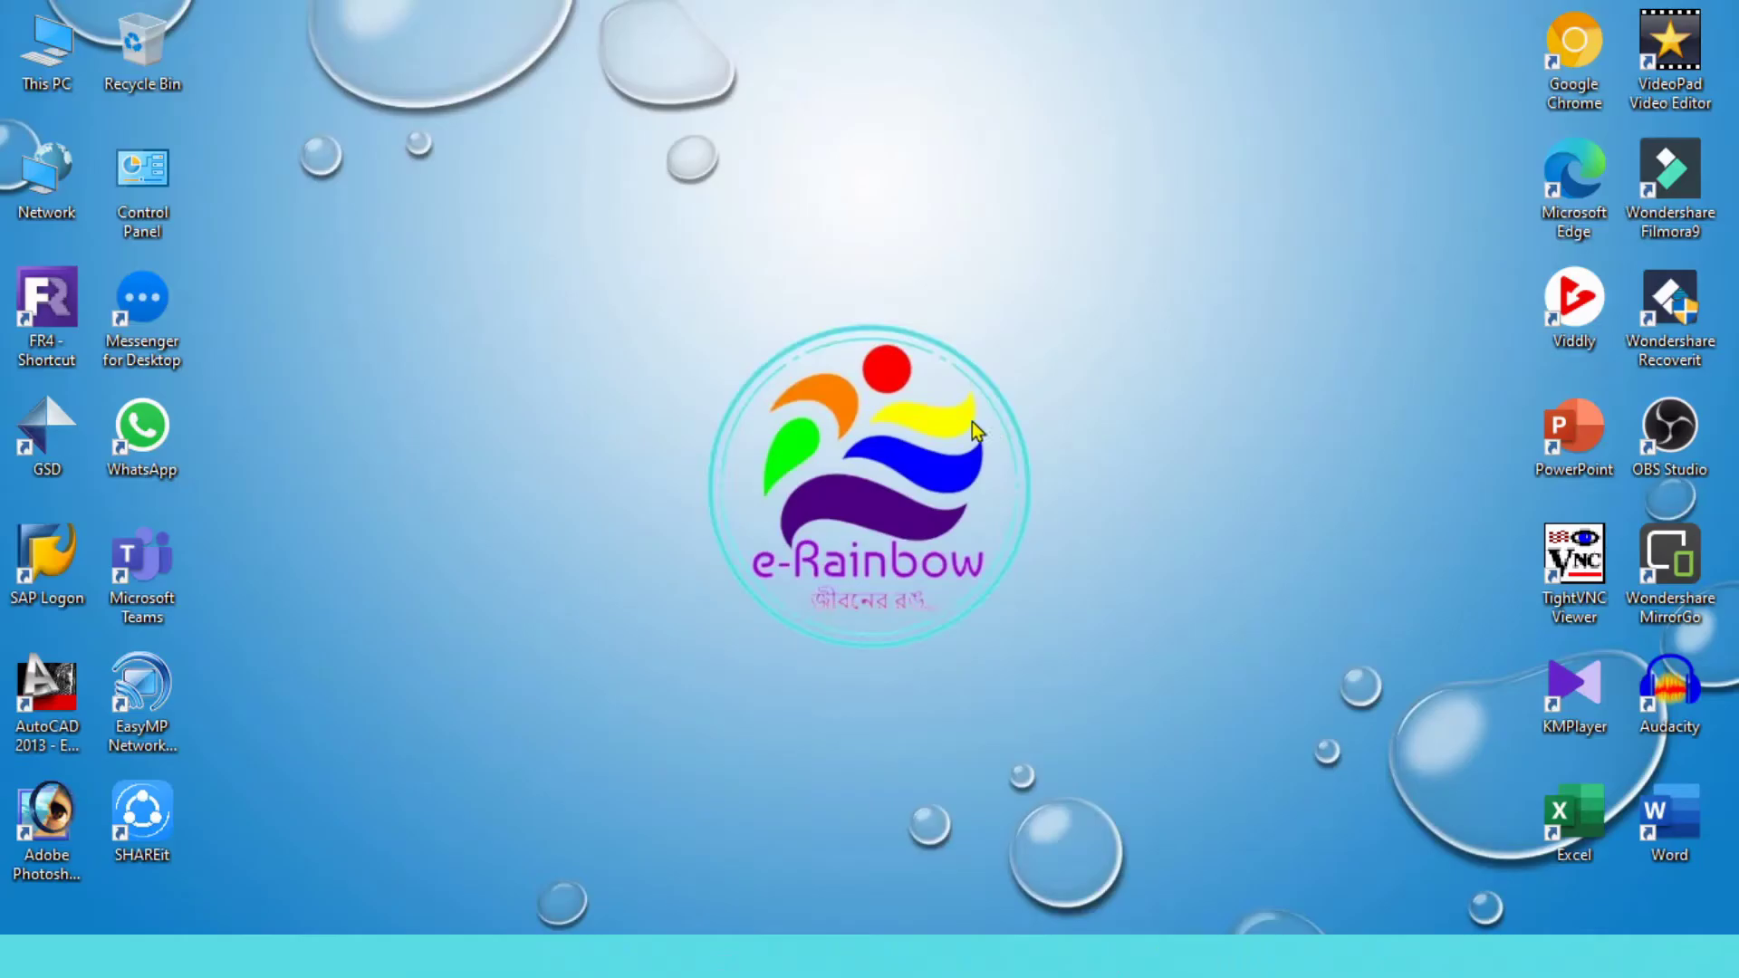
- Delete the WhatsApp shortcut from the desktop, accepting the confirmation, and delete the Messenger for Desktop shortcut as well
right_click(156, 437)
click(151, 419)
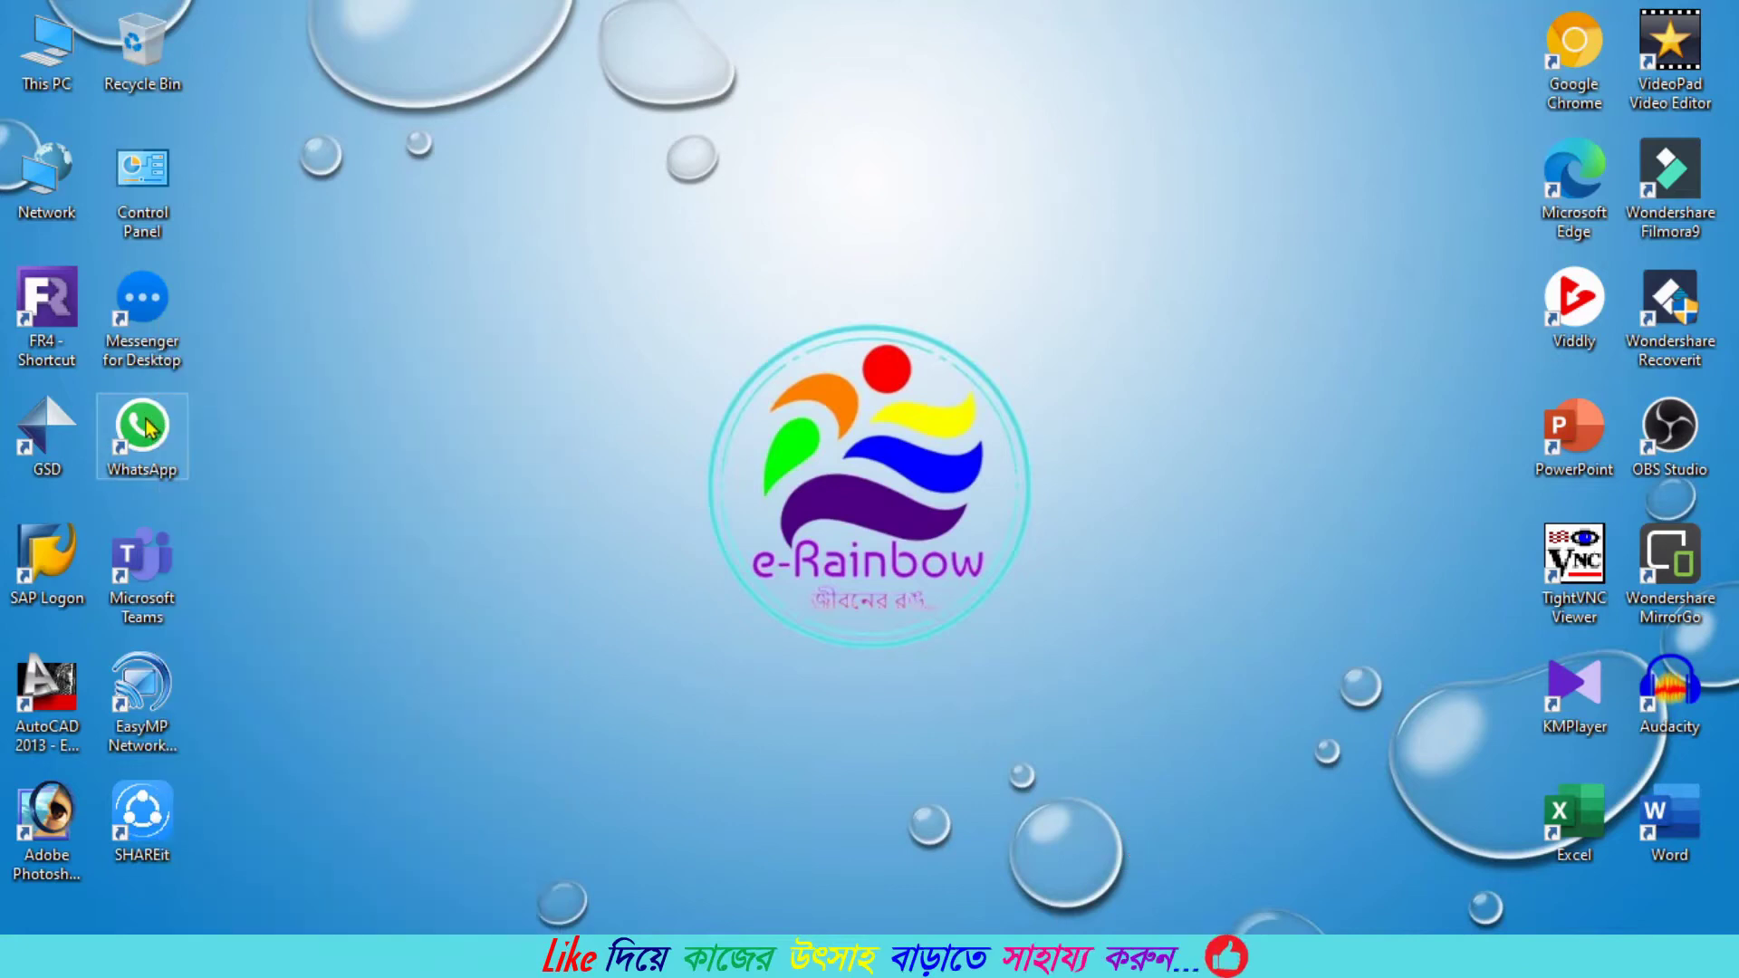
right_click(148, 430)
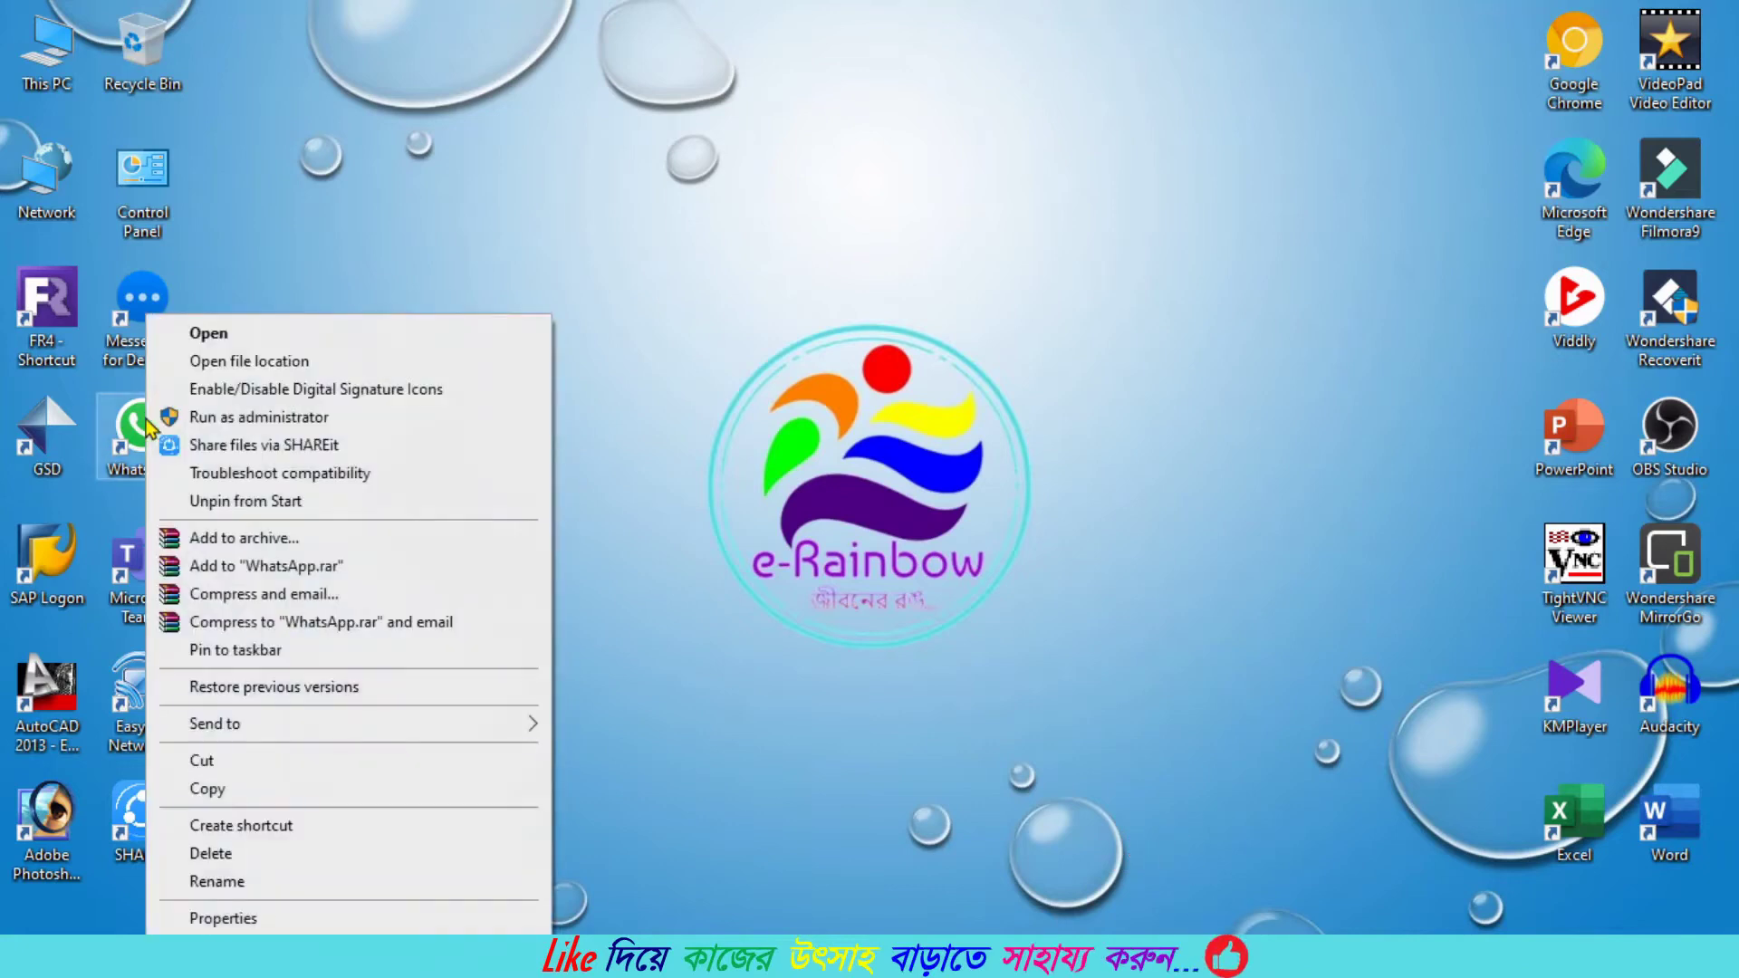
click(258, 855)
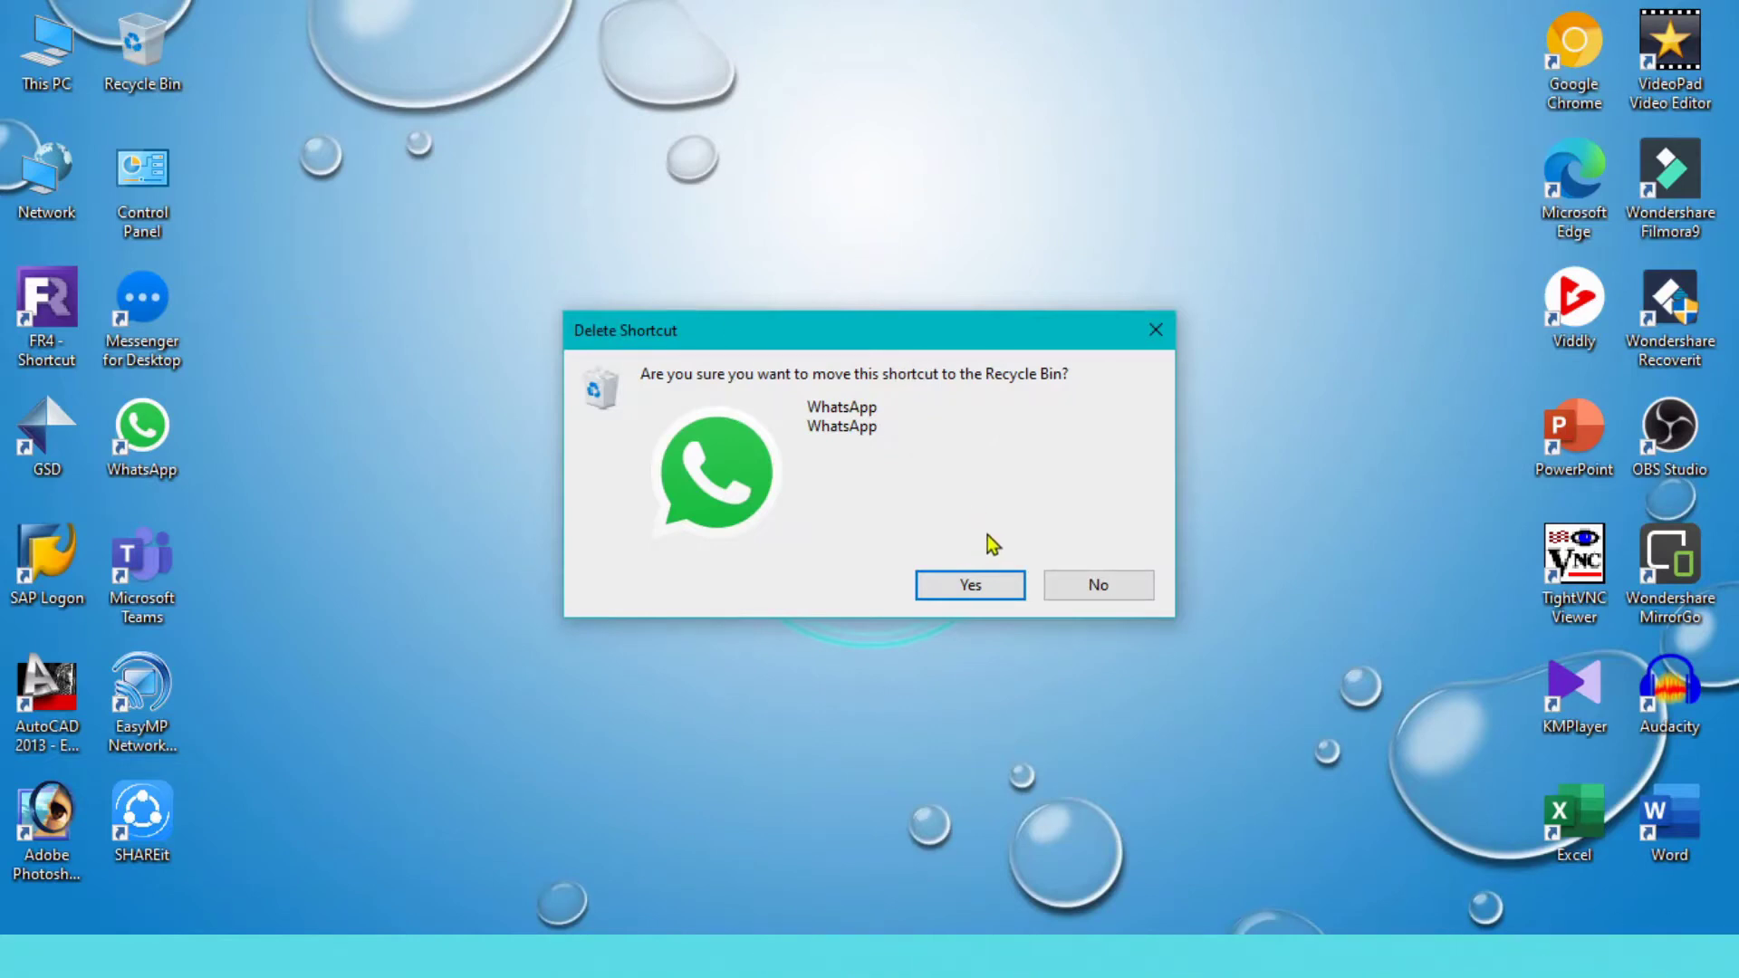
click(963, 587)
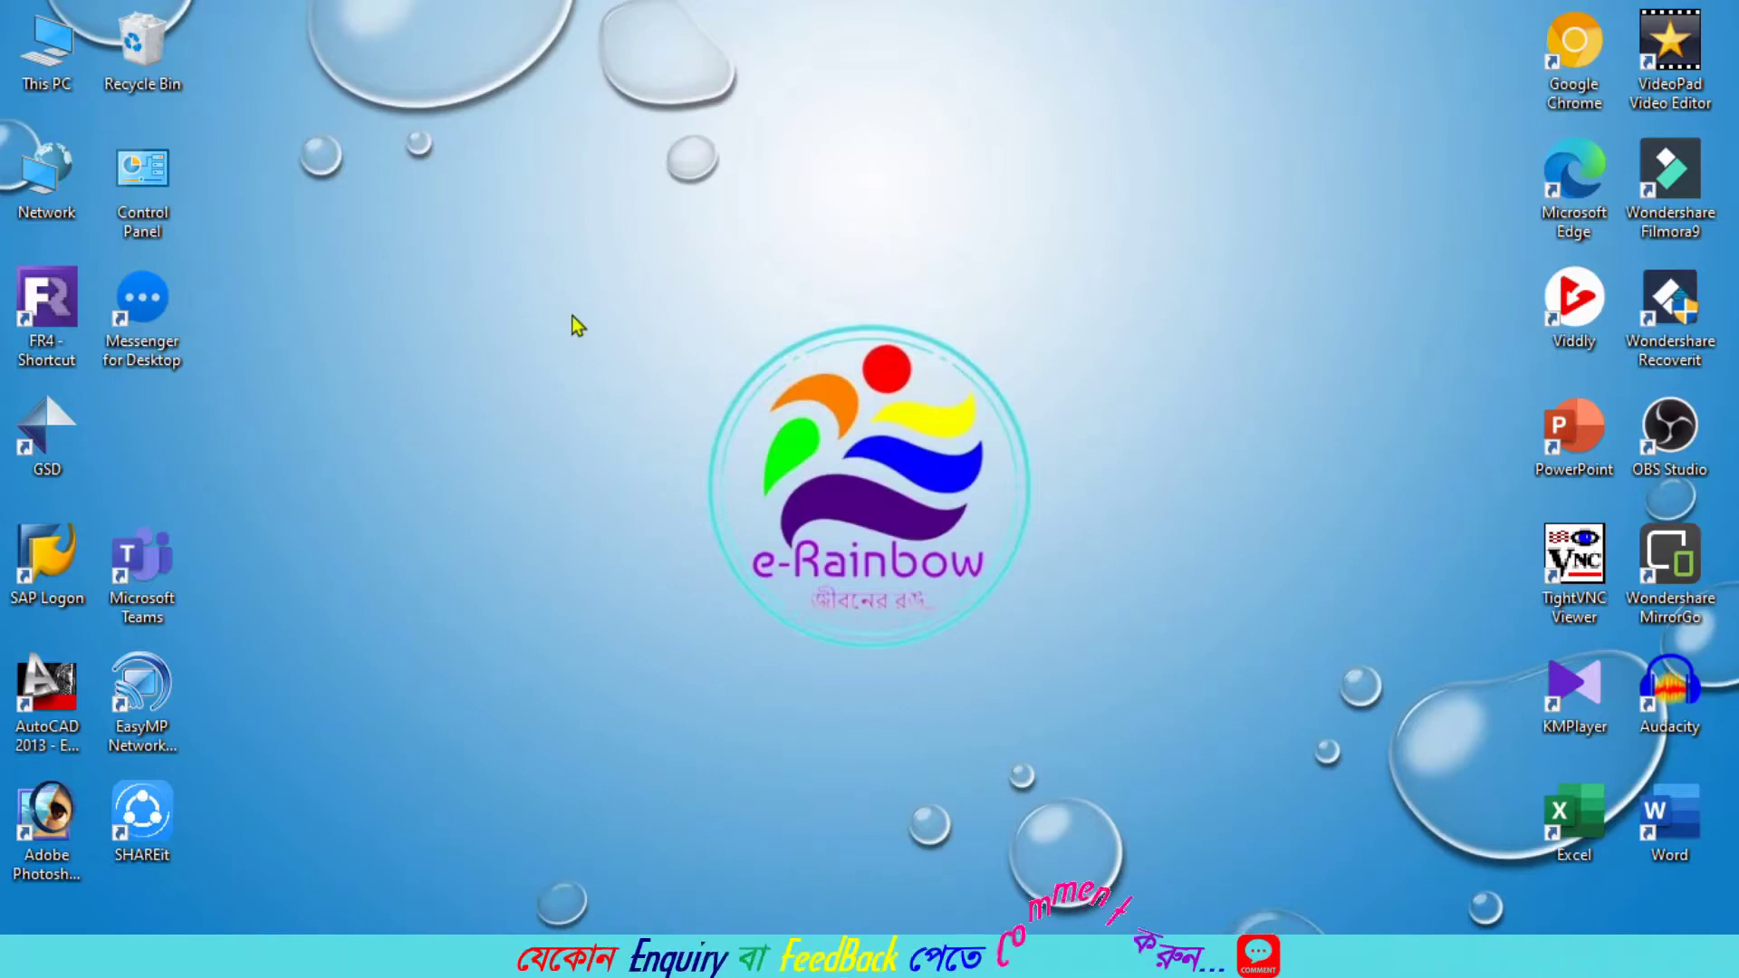
right_click(154, 330)
click(308, 853)
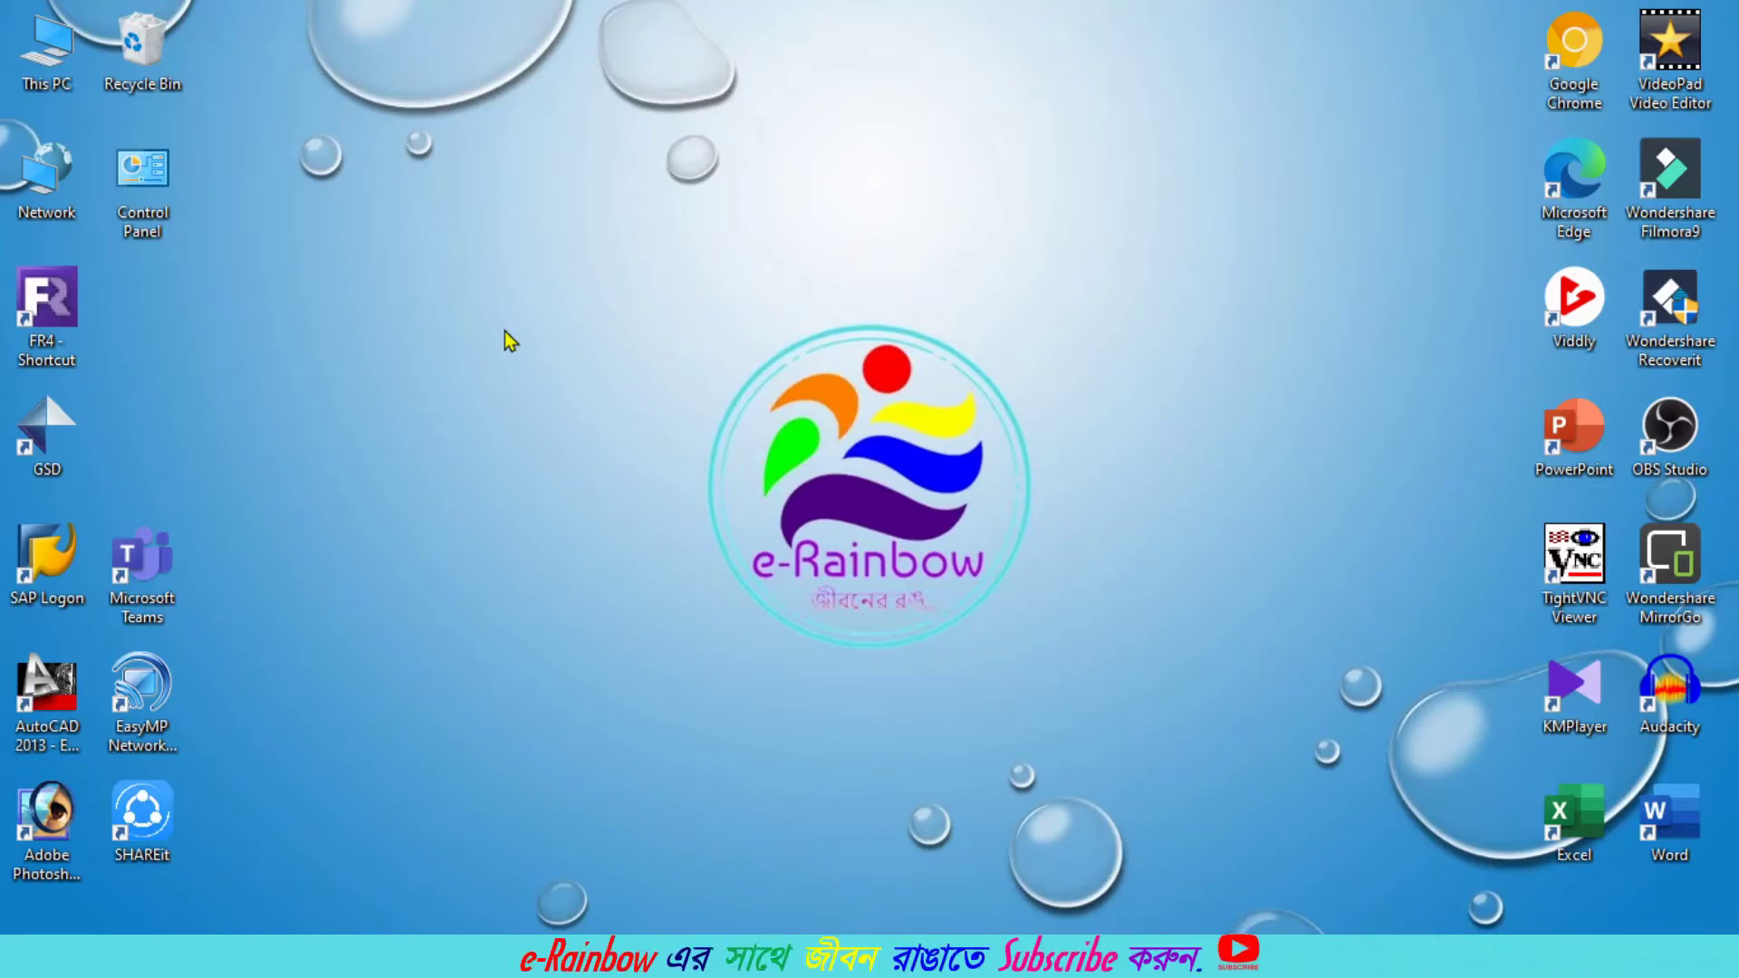
- Enable the delete confirmation dialog in the Recycle Bin properties and apply the change
right_click(154, 46)
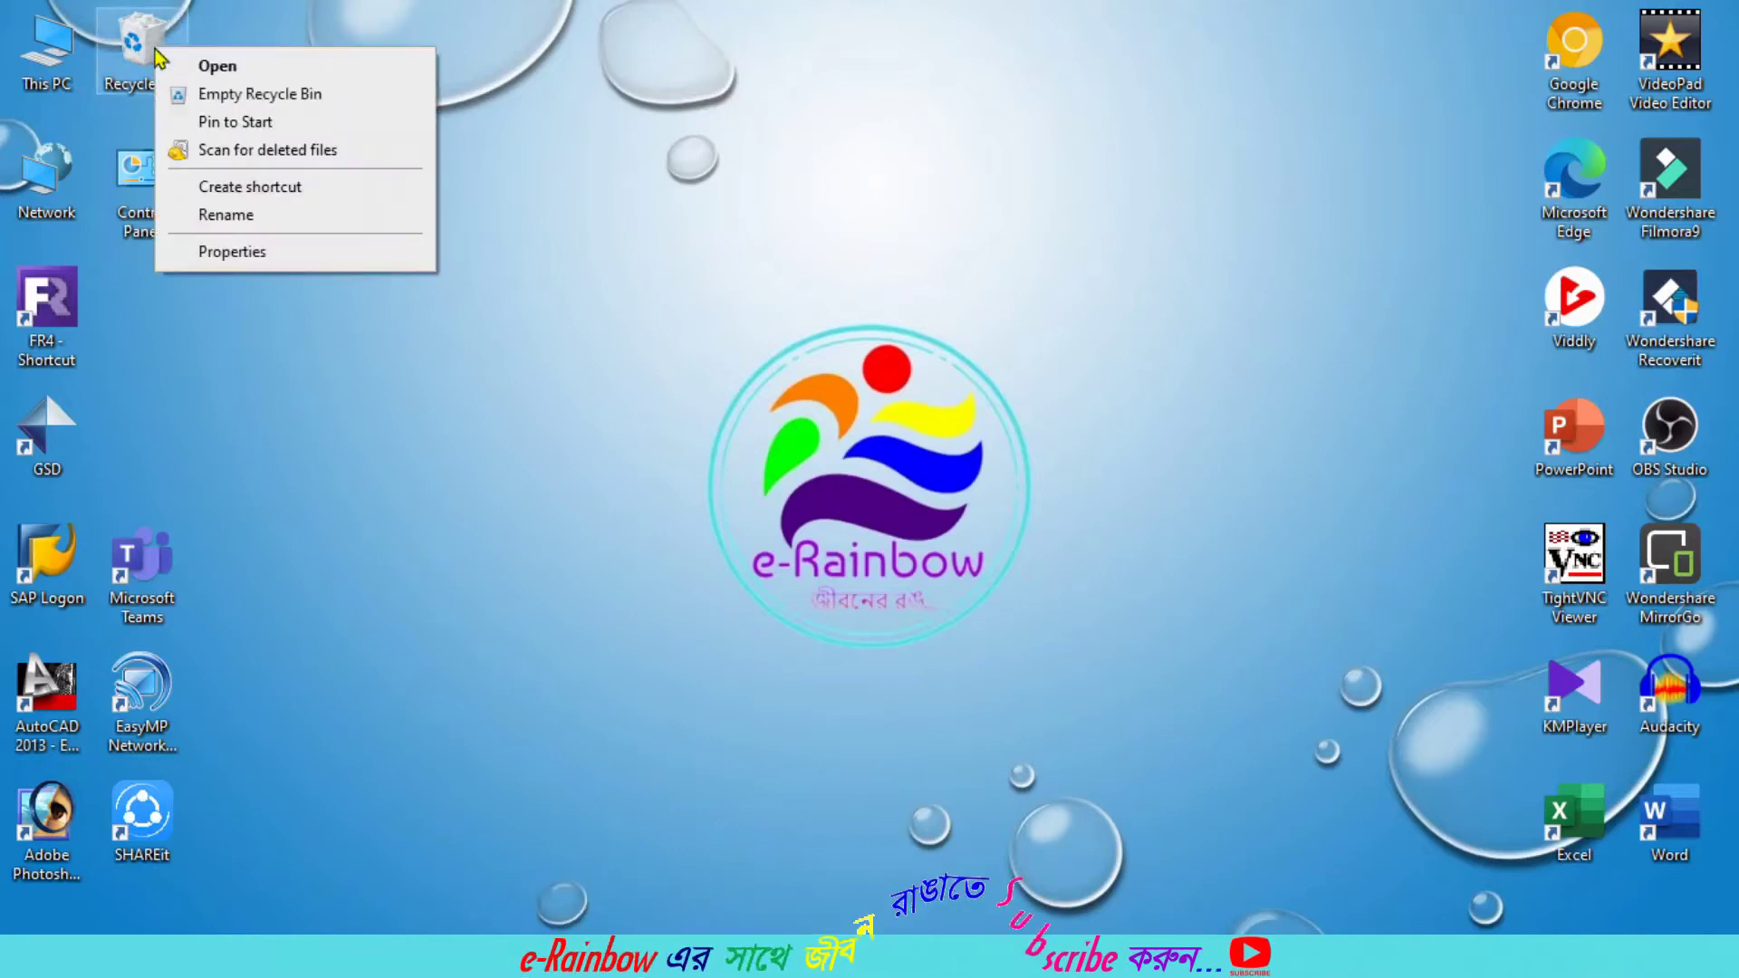
click(337, 259)
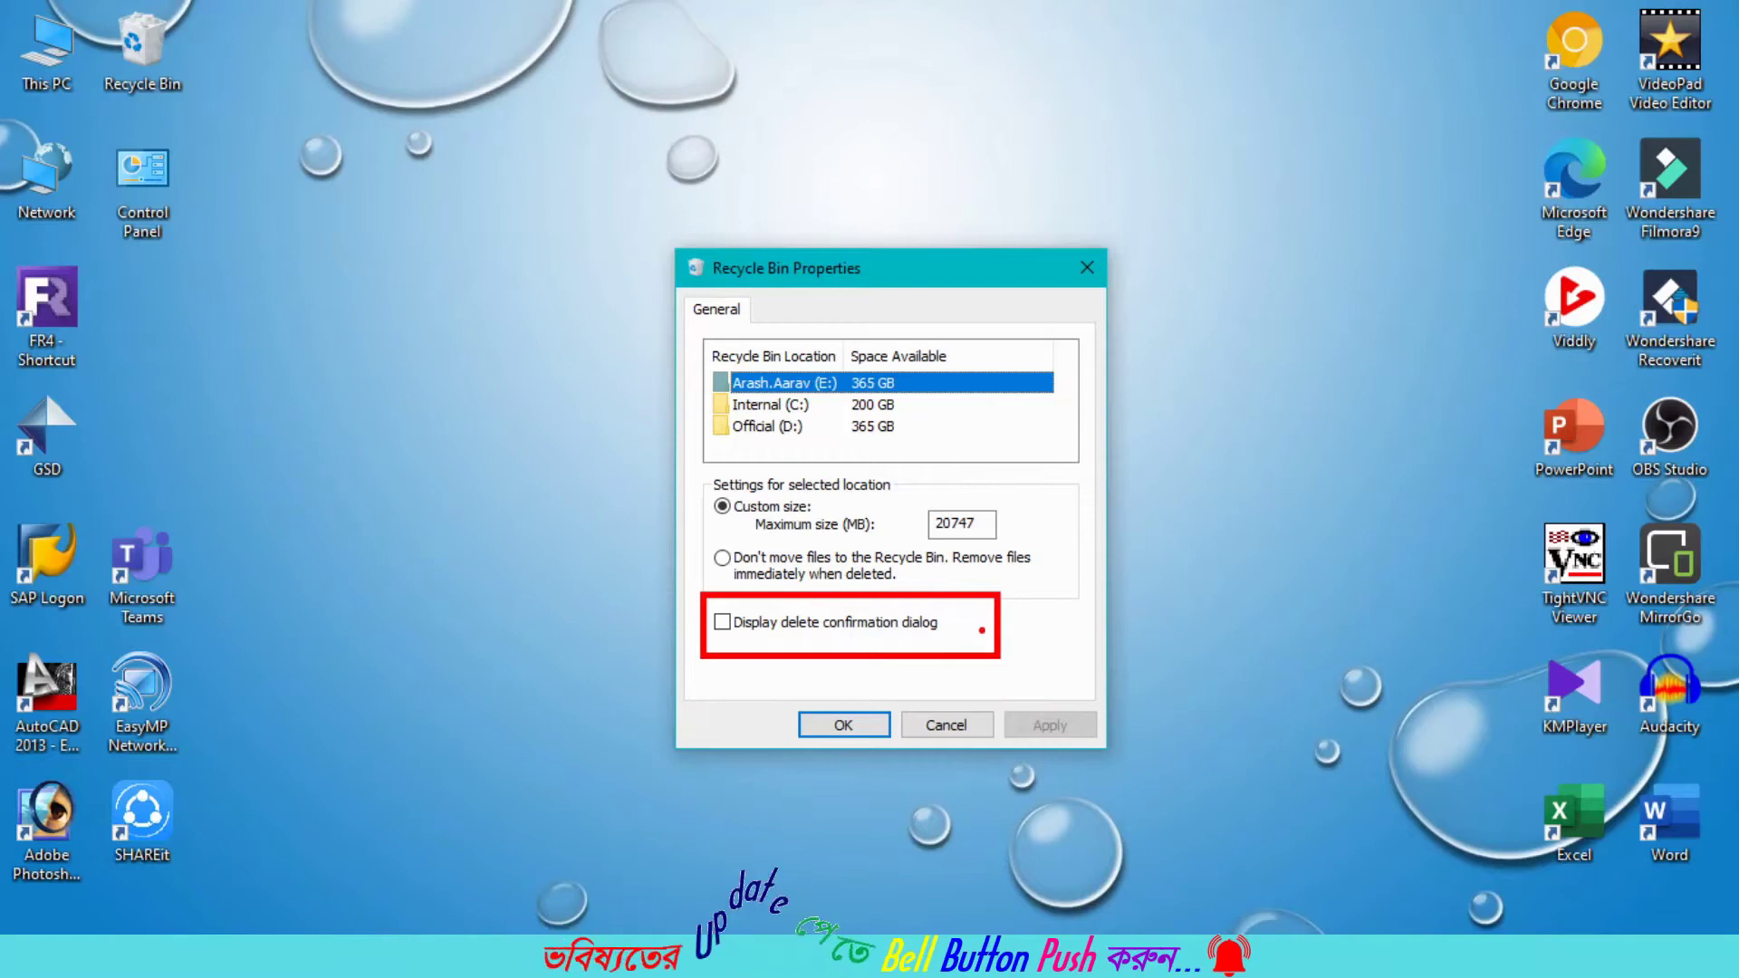
click(722, 623)
click(1067, 725)
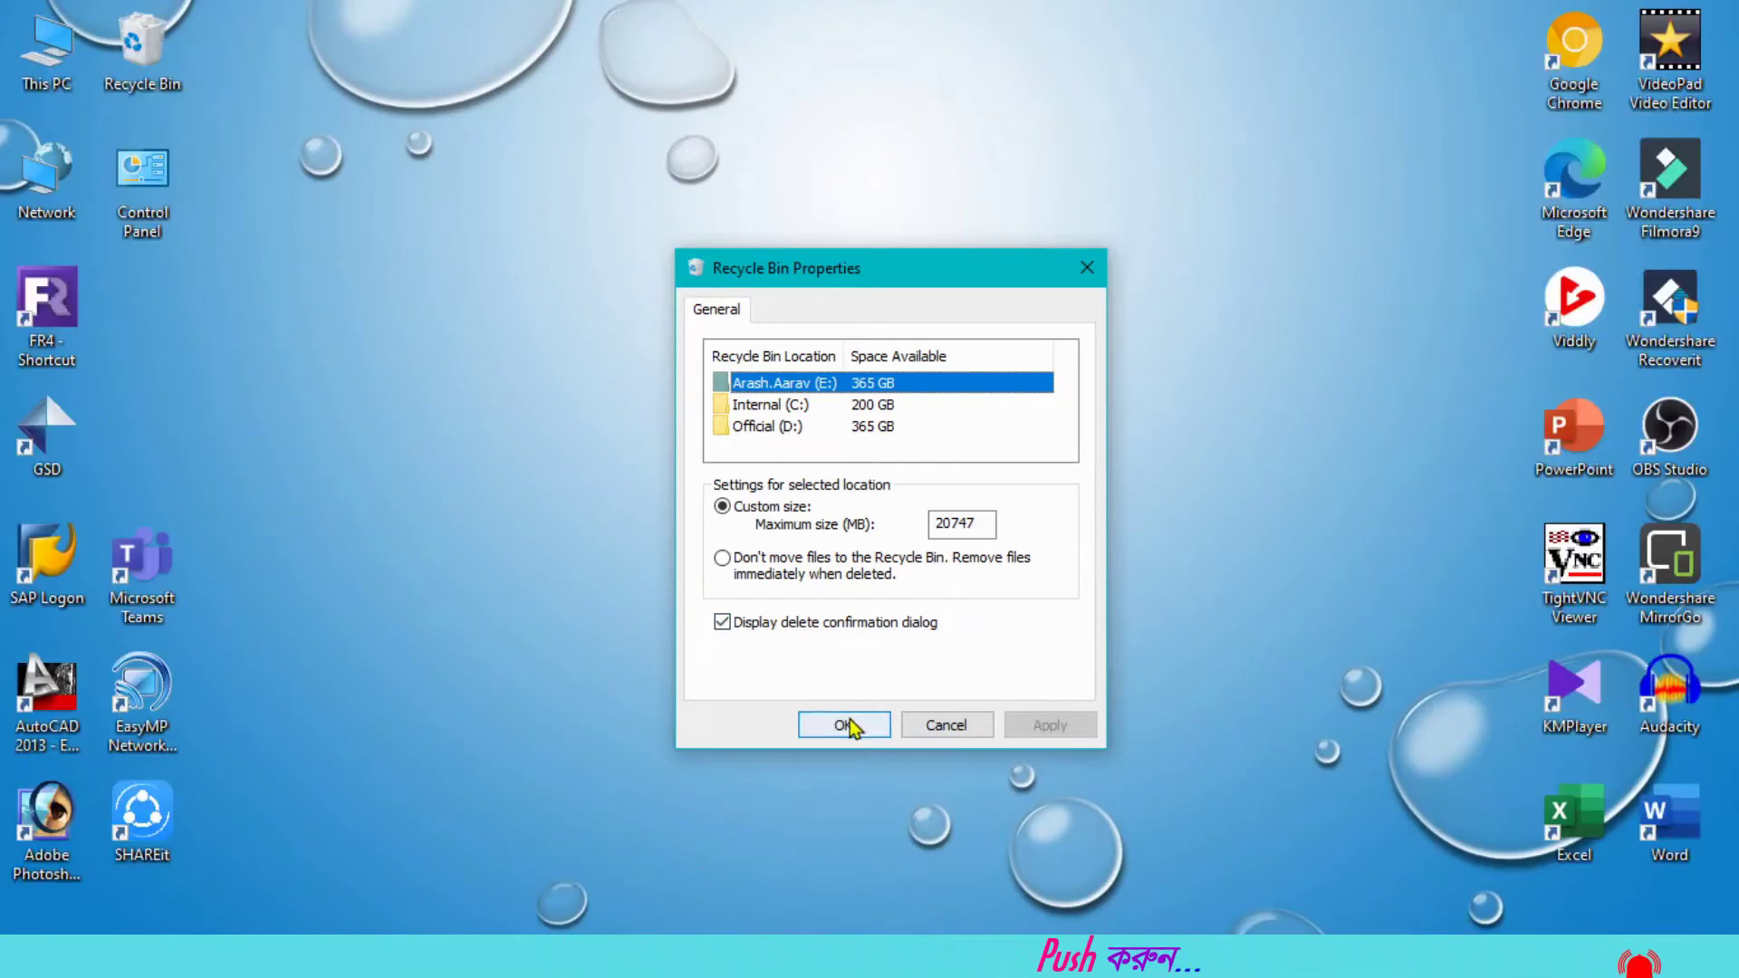
click(836, 724)
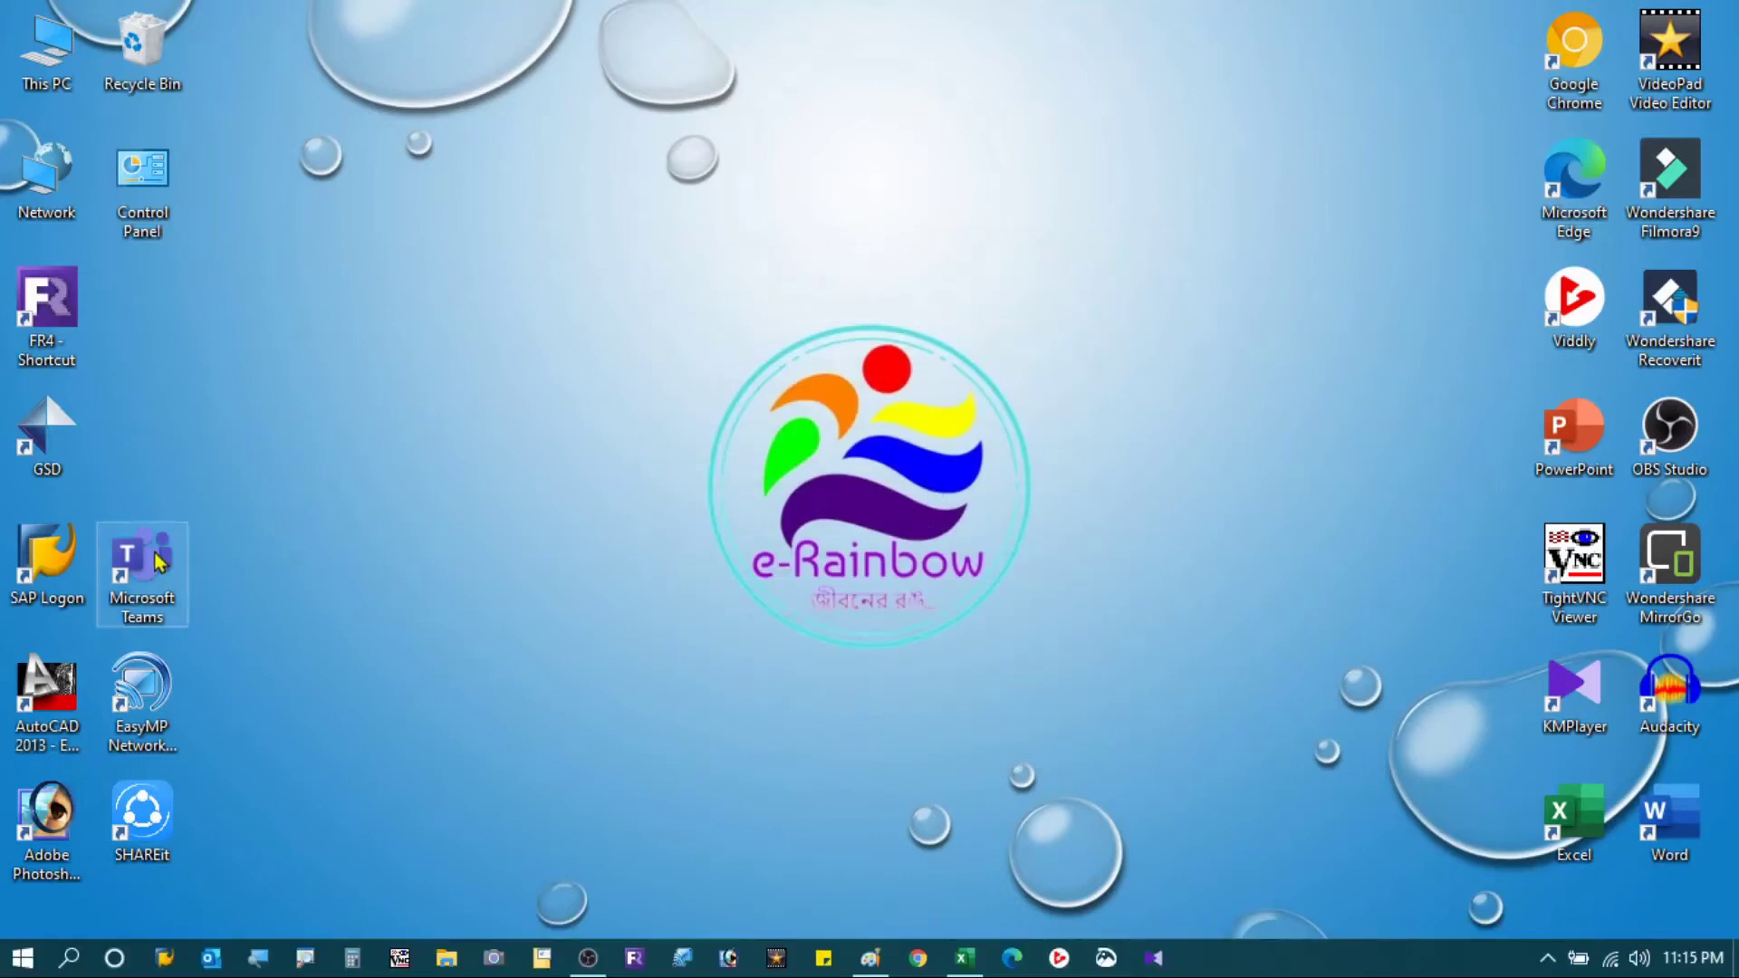
- Delete the Microsoft Teams shortcut from the desktop and accept the move to the Recycle Bin
right_click(155, 561)
click(313, 854)
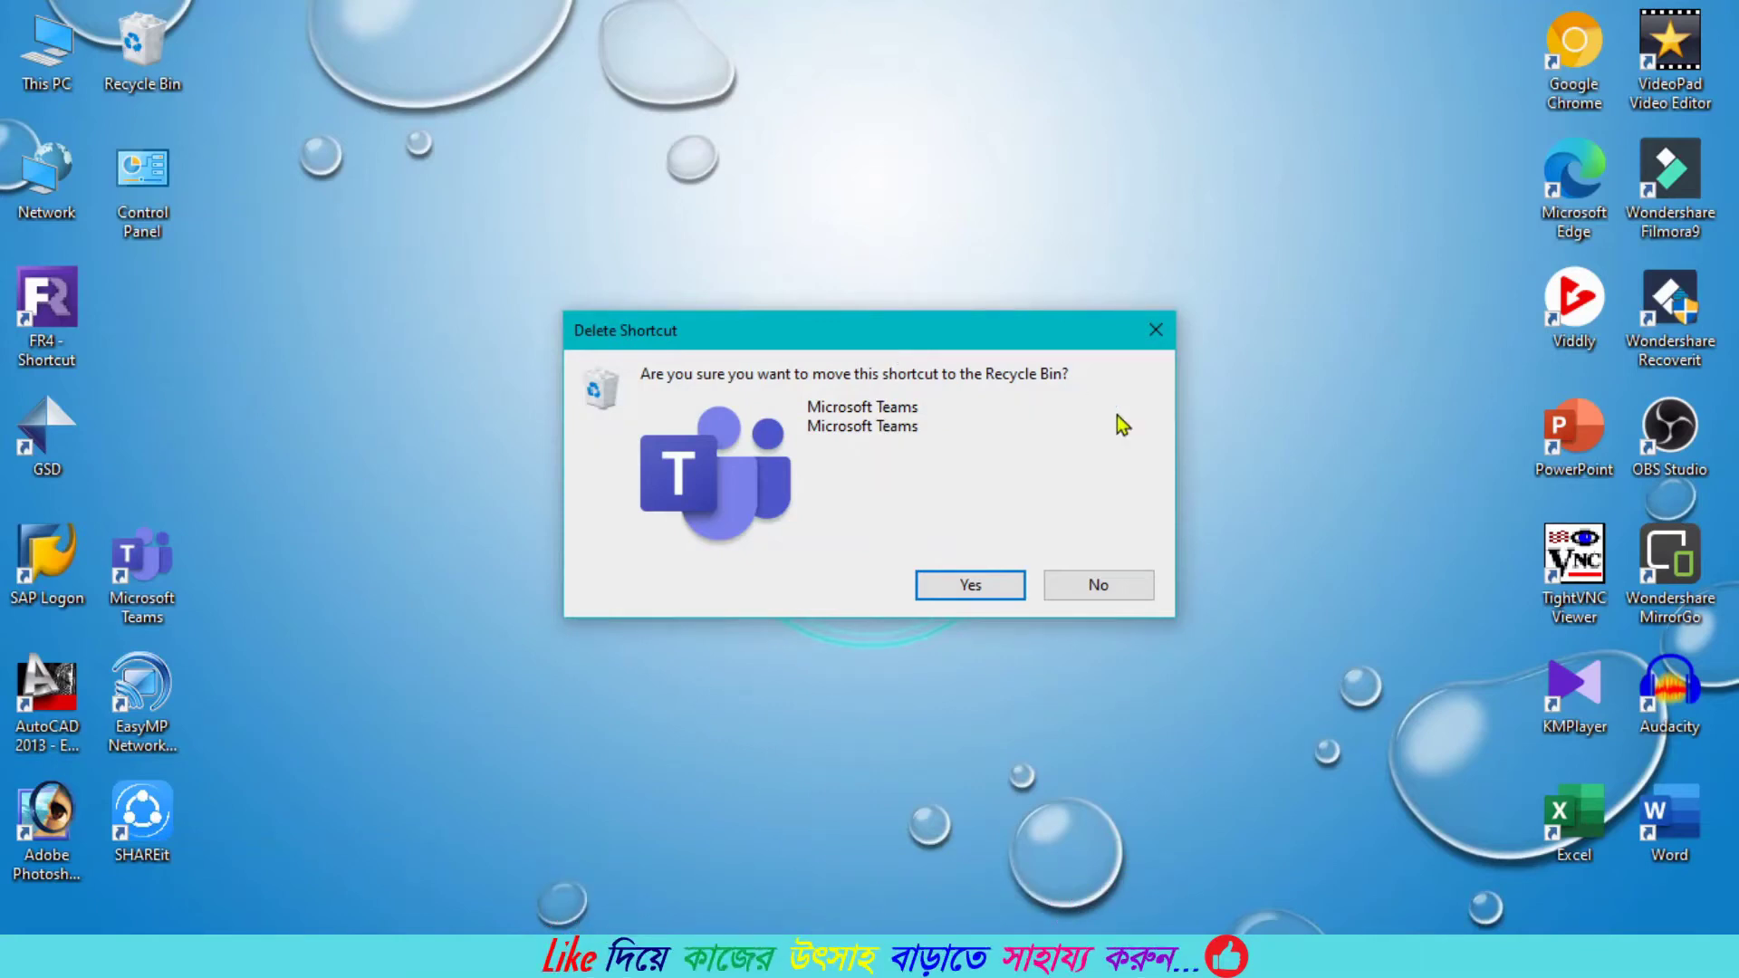
click(945, 588)
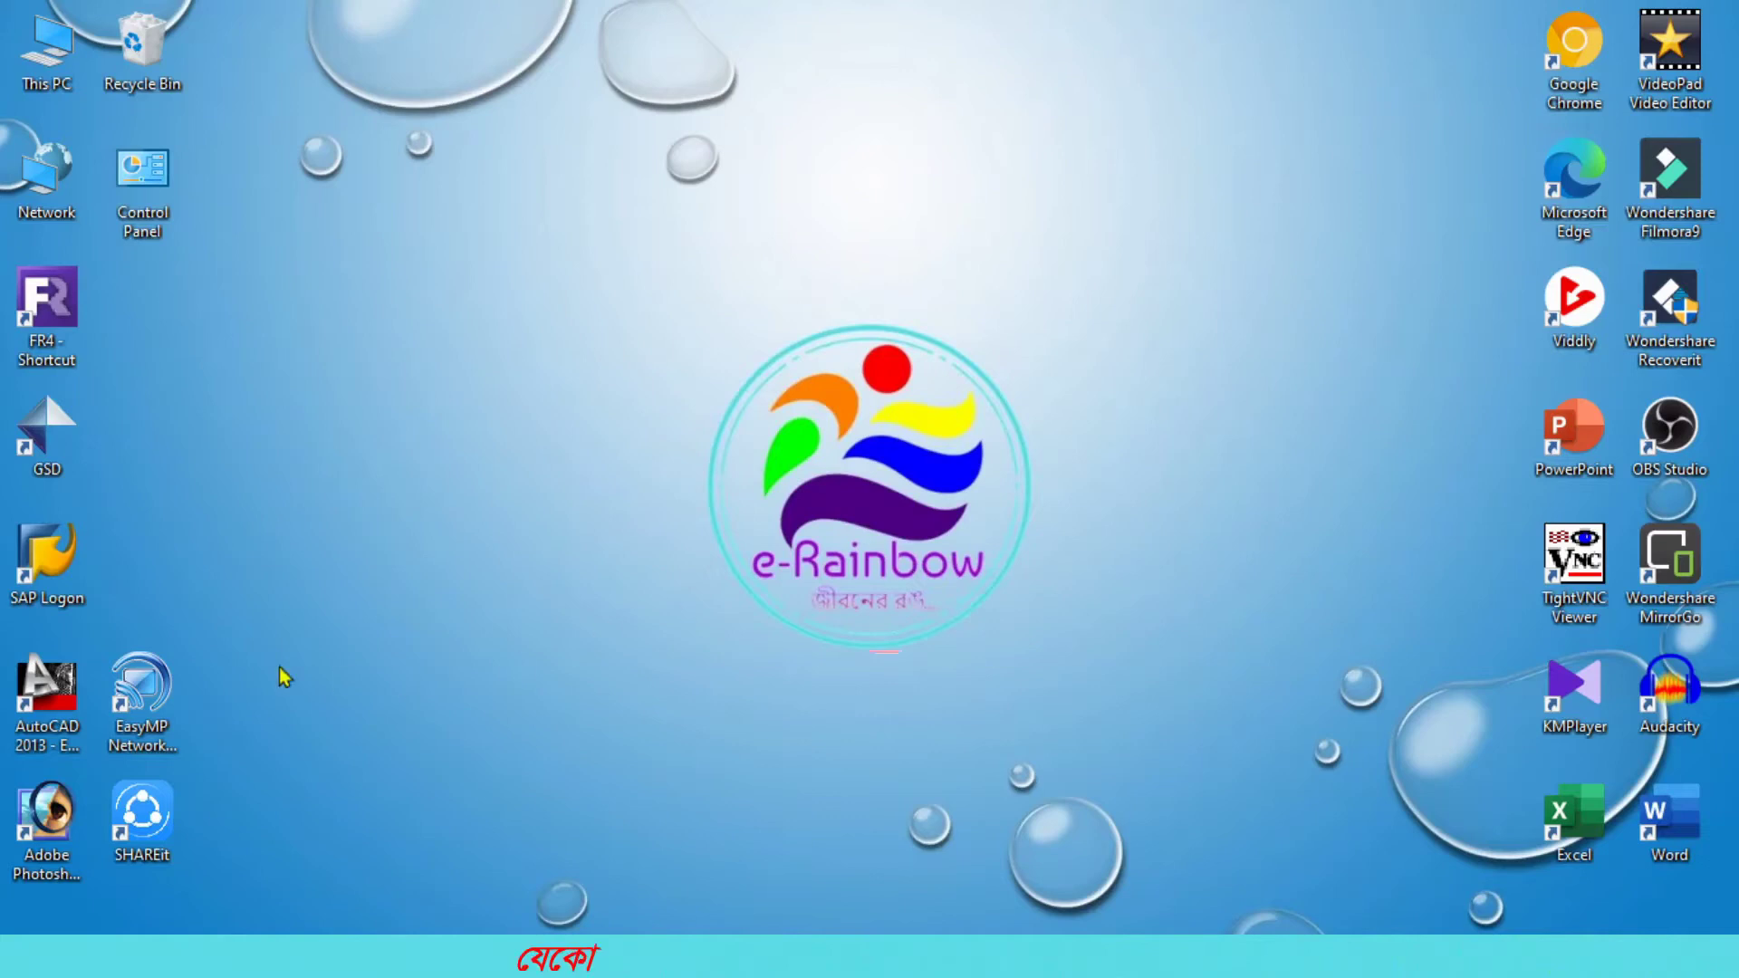
- Request deletion of the EasyMP Network Projection desktop shortcut and decline the confirmation
right_click(145, 713)
click(270, 603)
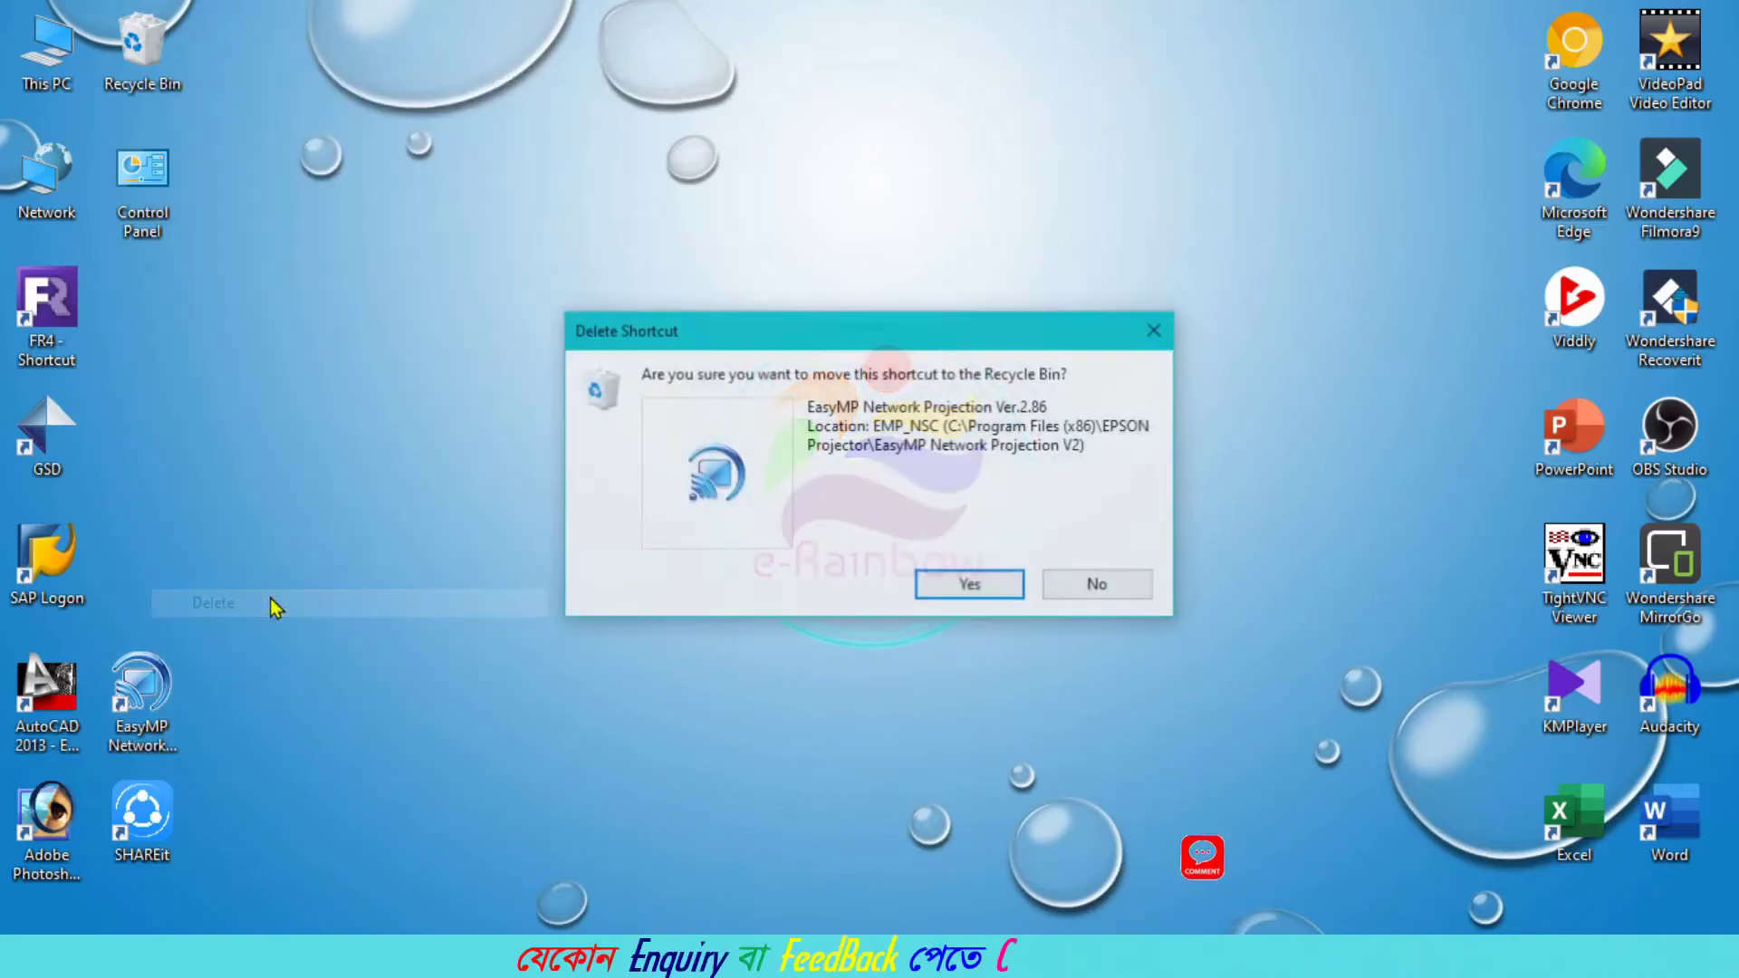
click(1107, 584)
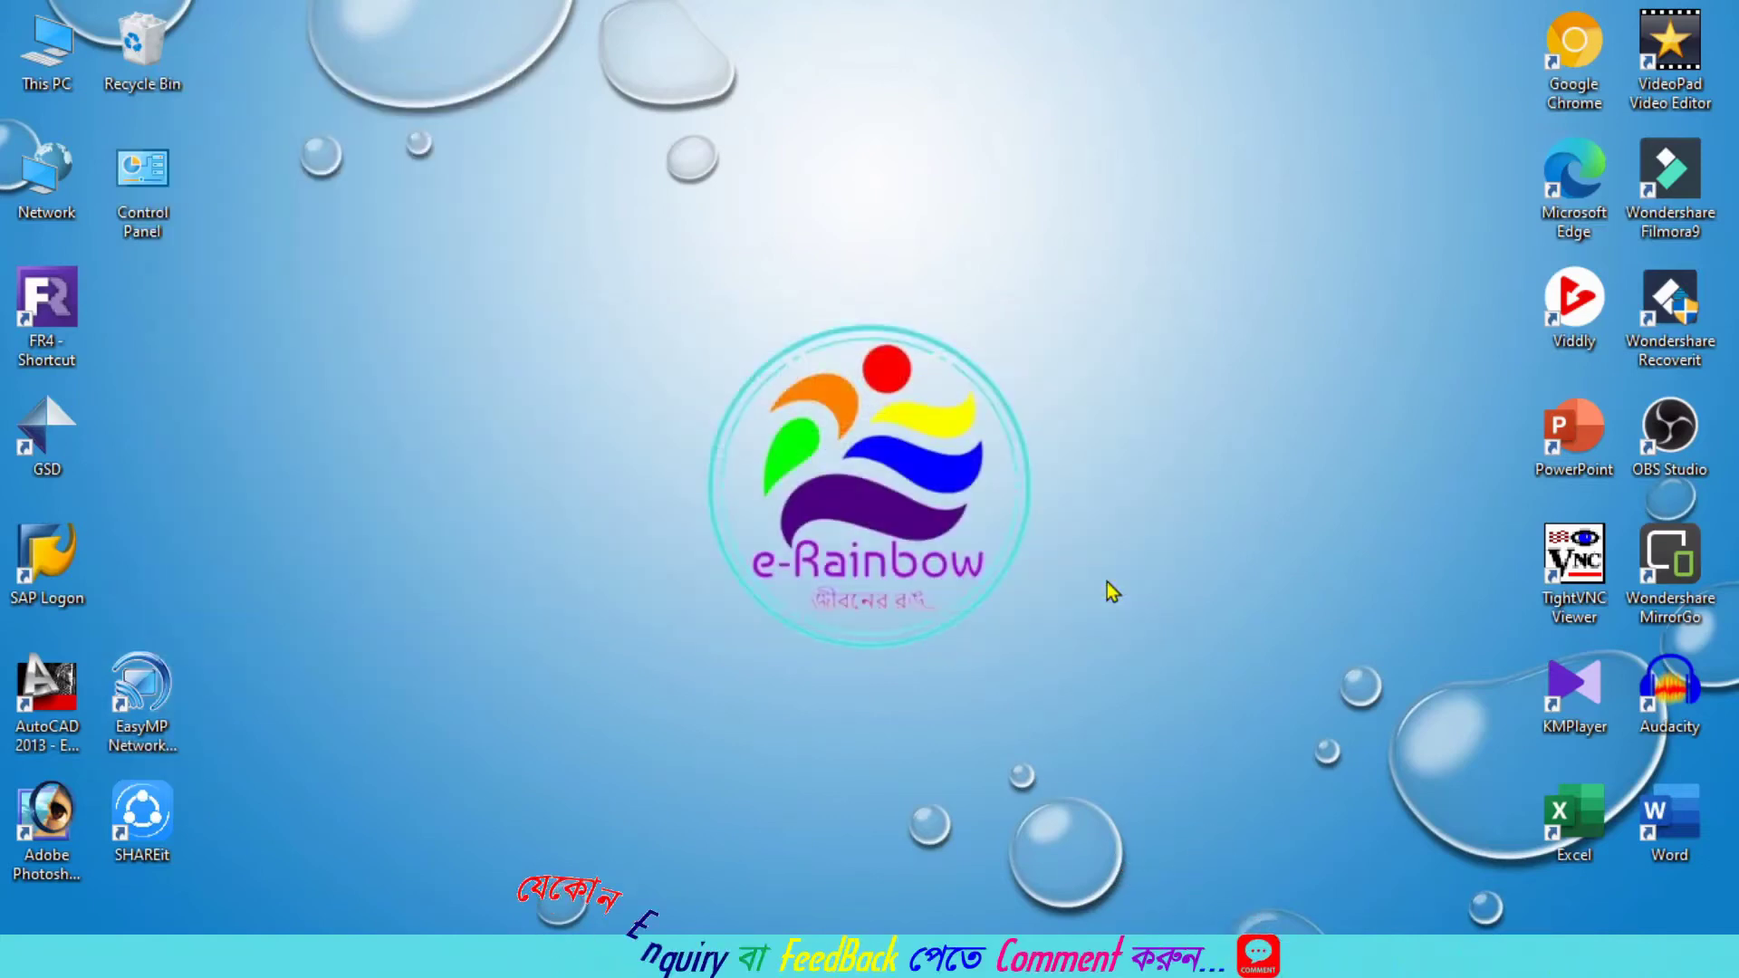